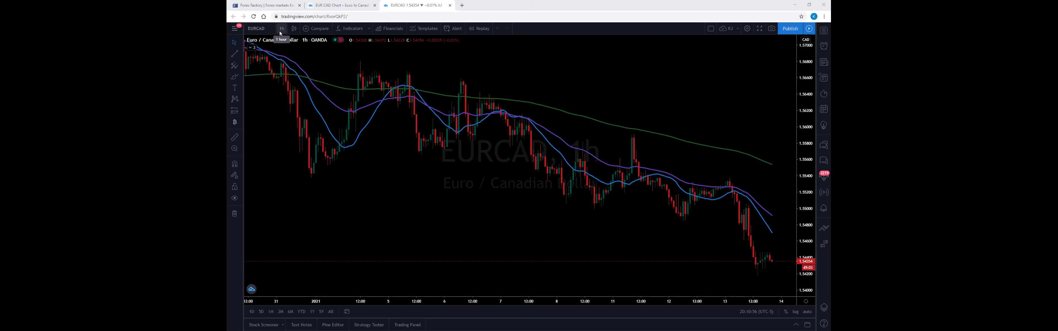
- Switch the EURCAD chart to the 1-month interval and compress the price scale so the full price history fits
click(281, 28)
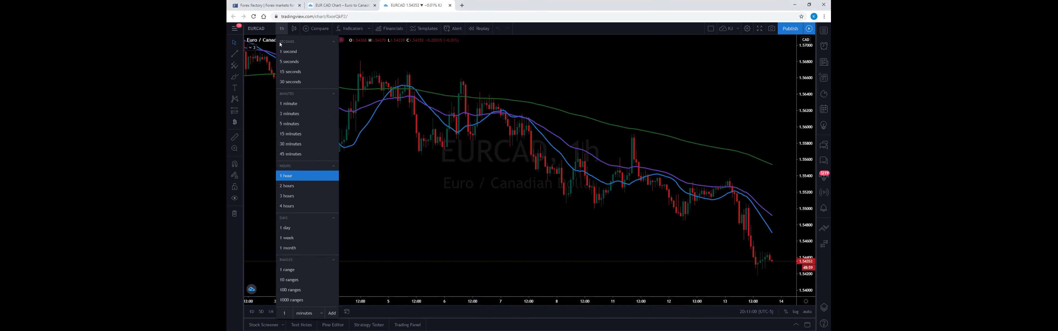
click(293, 247)
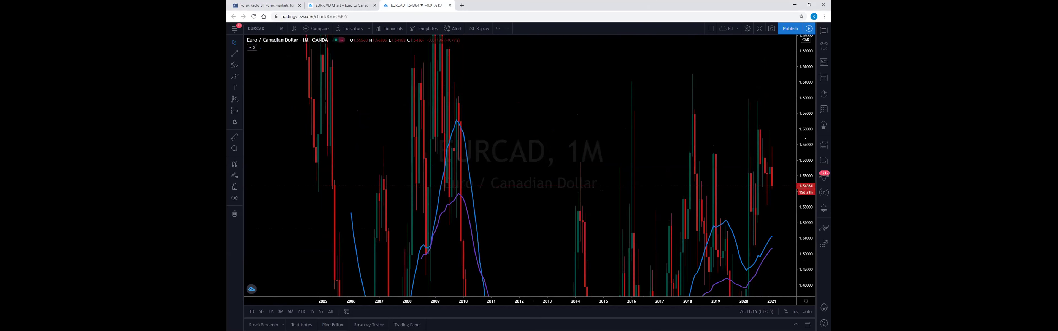
drag(806, 136, 806, 200)
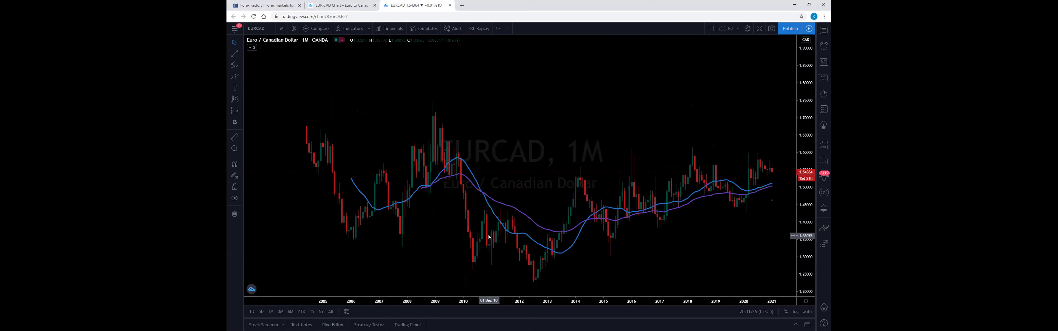
click(281, 29)
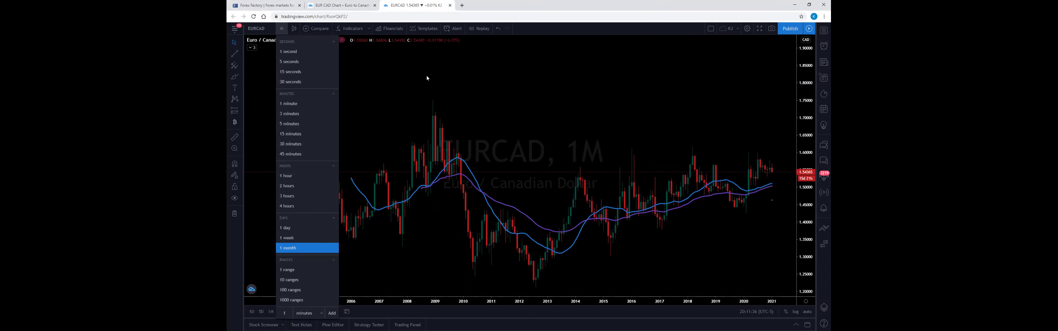
click(476, 112)
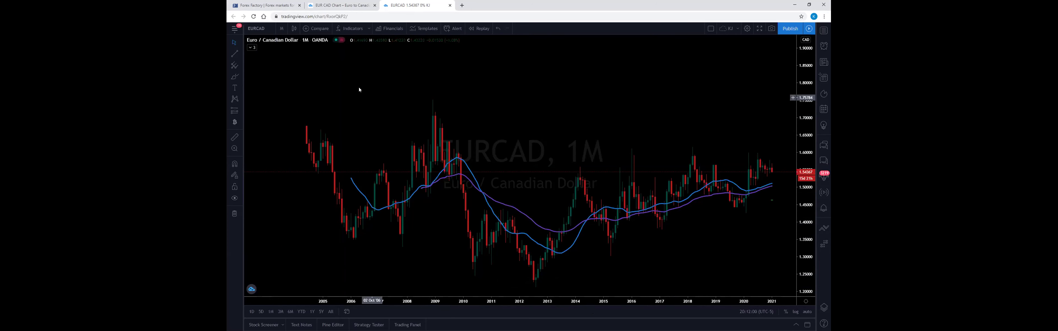
- Switch the chart to the 1-week interval and stretch the price scale so the candles fill the chart
click(282, 28)
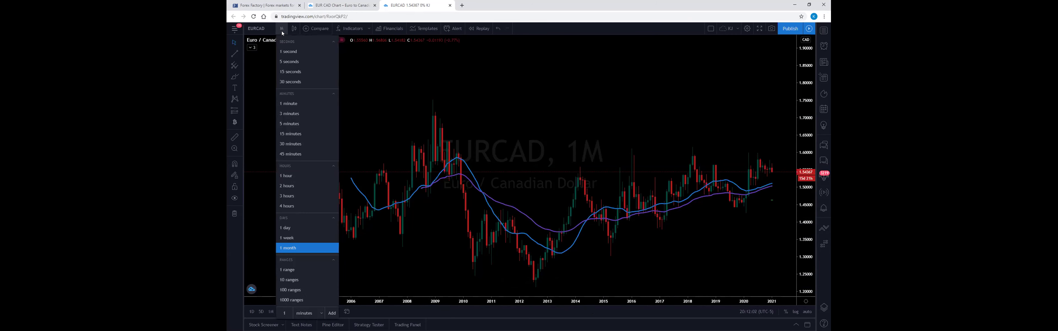
click(283, 237)
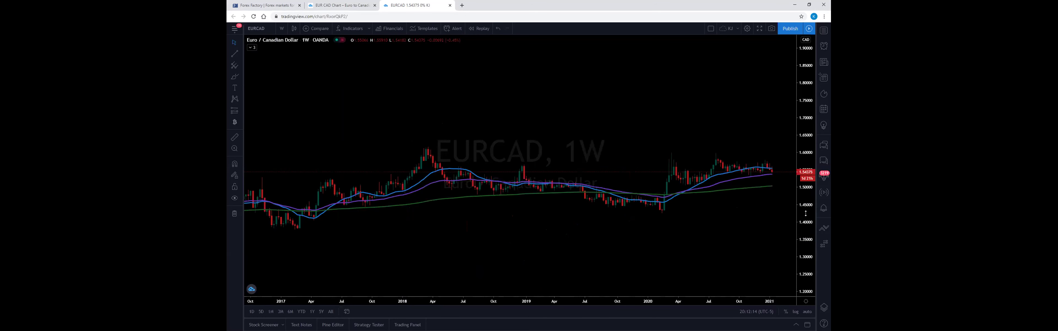
drag(805, 230, 804, 89)
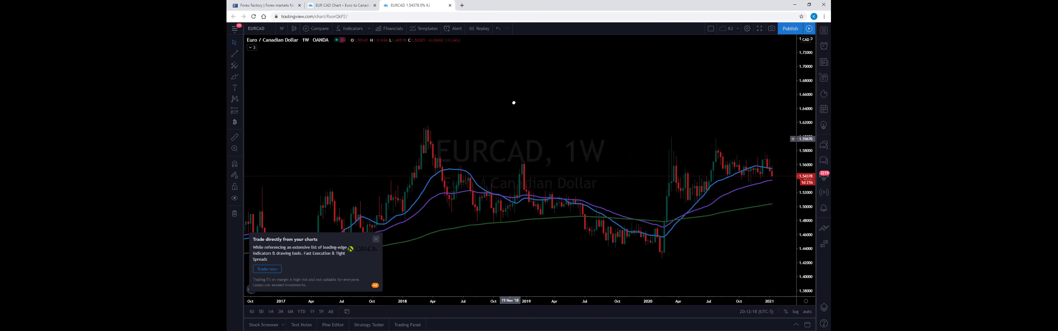
drag(509, 142, 506, 112)
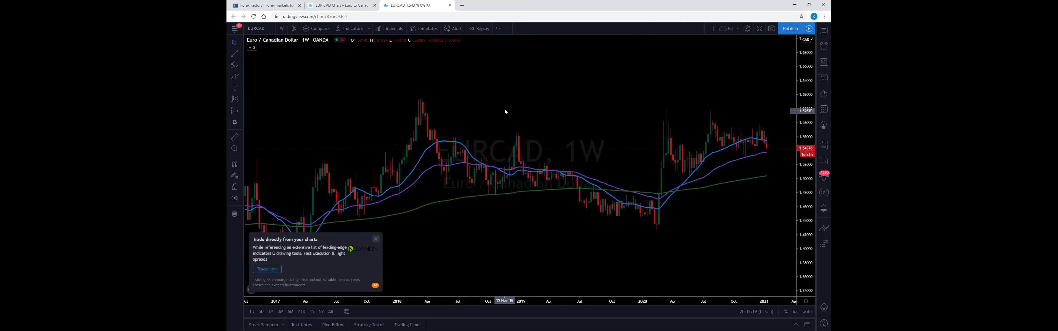
- Try to dismiss the trading advert over the chart, and return to the EURCAD chart page
click(376, 242)
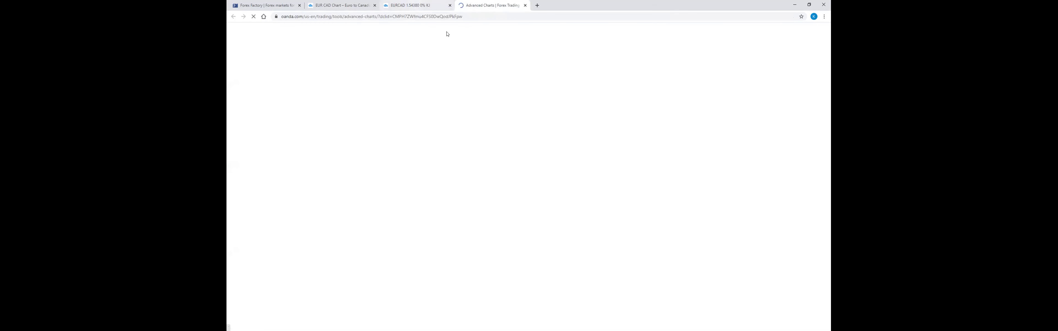
key(ctrl+shift+Tab)
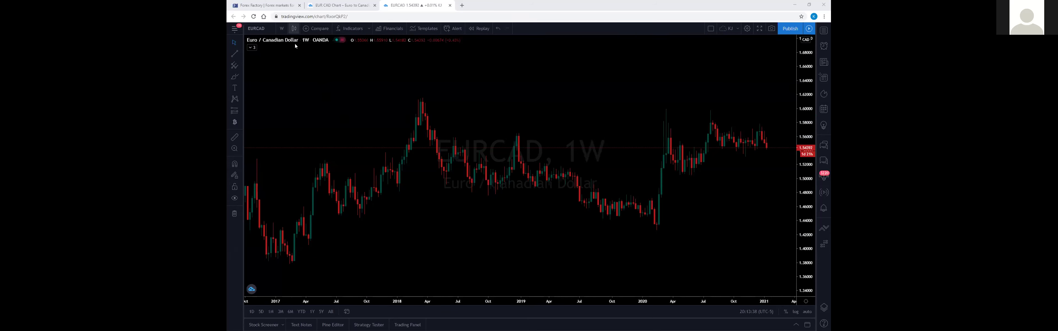
- Display the weekly price in the Line style and enable Stay in Drawing Mode with the Horizontal Line tool
click(294, 28)
click(308, 93)
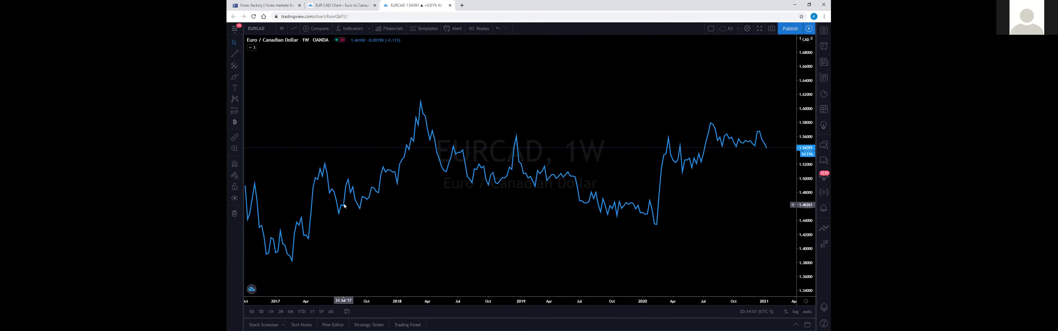
click(242, 54)
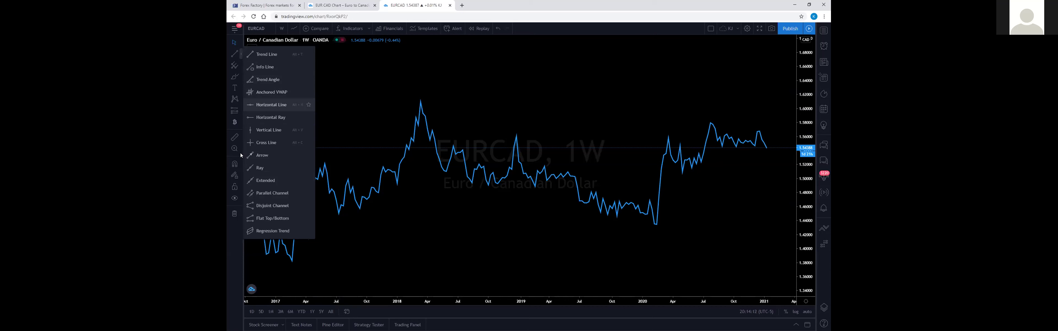
key(alt+h)
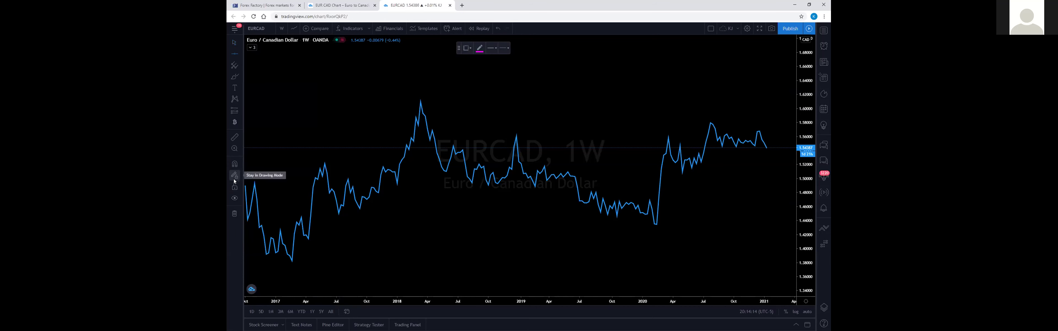
click(233, 179)
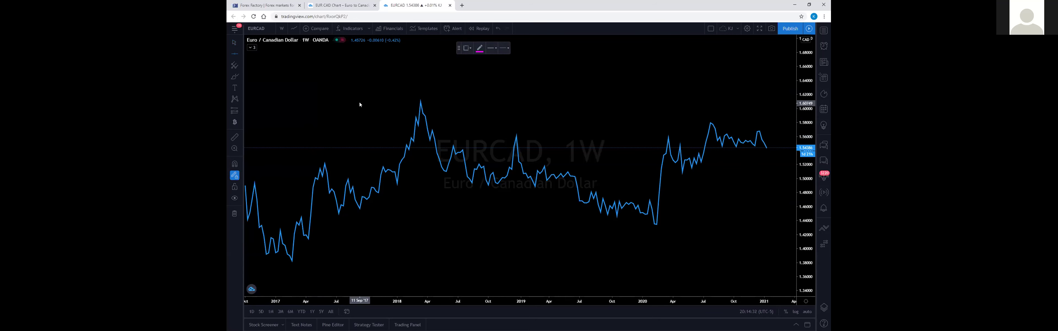
- Draw horizontal lines at the early-2018, late-2018, mid-2017 and mid-2020 peaks, at about 1.615, 1.563, 1.520 and 1.580
click(410, 98)
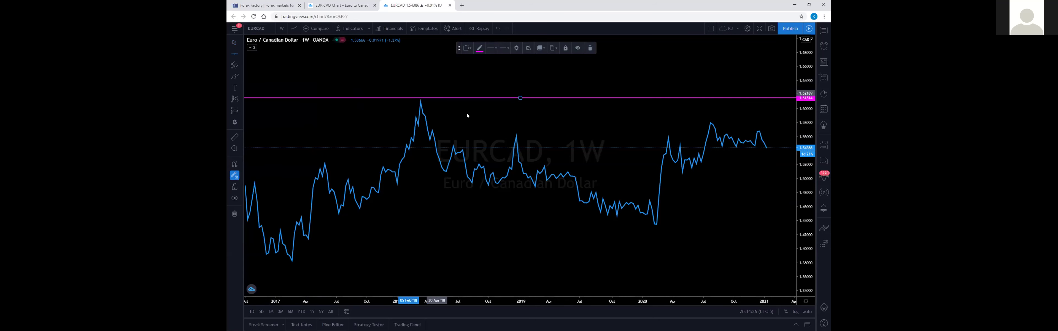
click(513, 135)
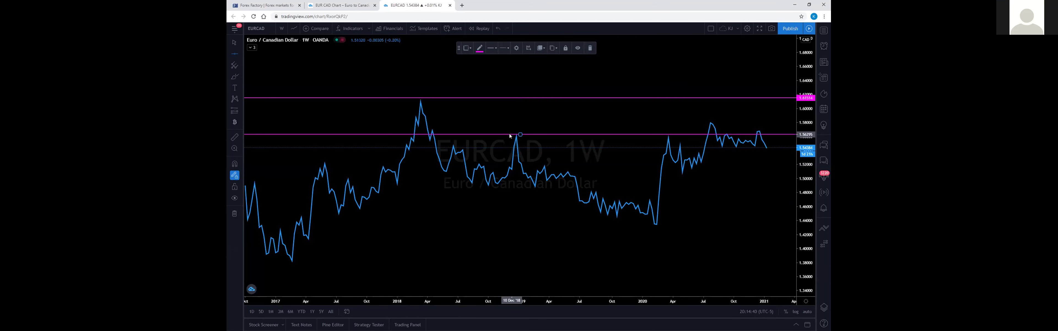
click(325, 164)
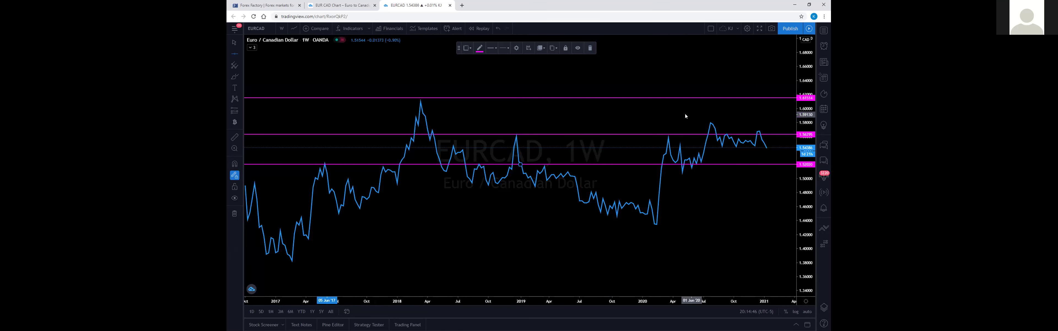
click(709, 122)
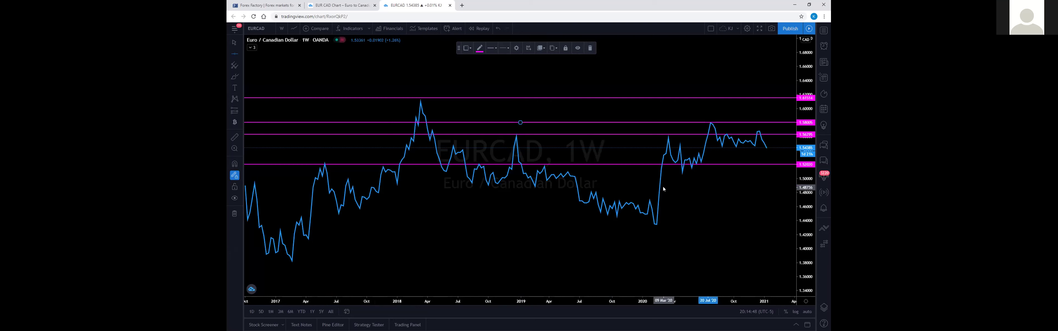
- Draw horizontal lines at about 1.449, 1.380 and 1.412 for the 2017 lows, and about 1.490 for the early-2018 level
click(334, 214)
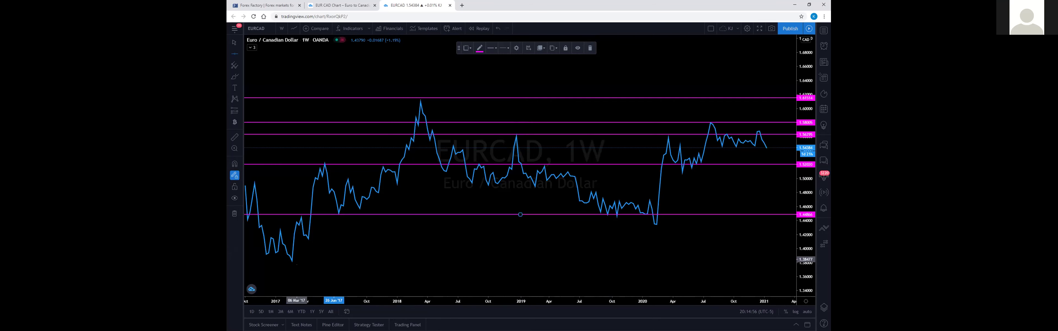
click(295, 263)
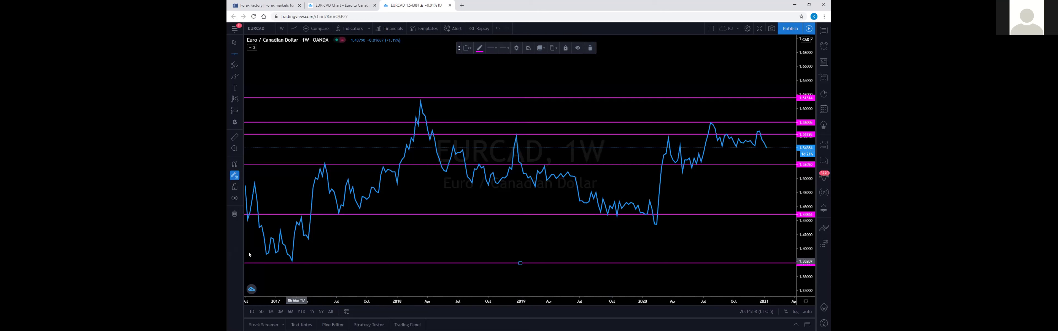
click(308, 240)
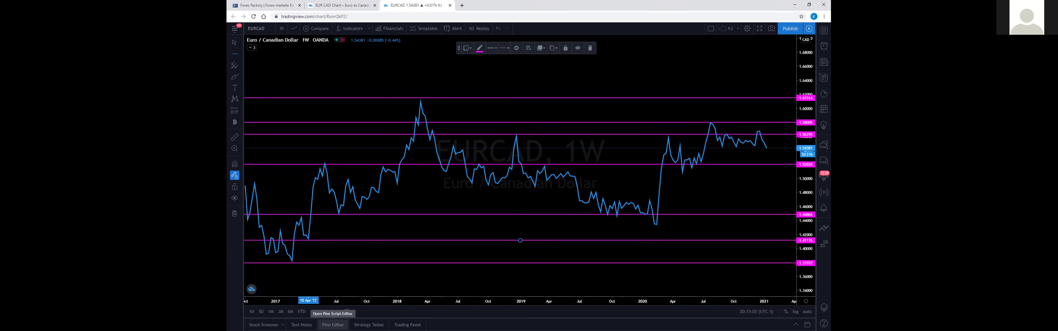
click(397, 184)
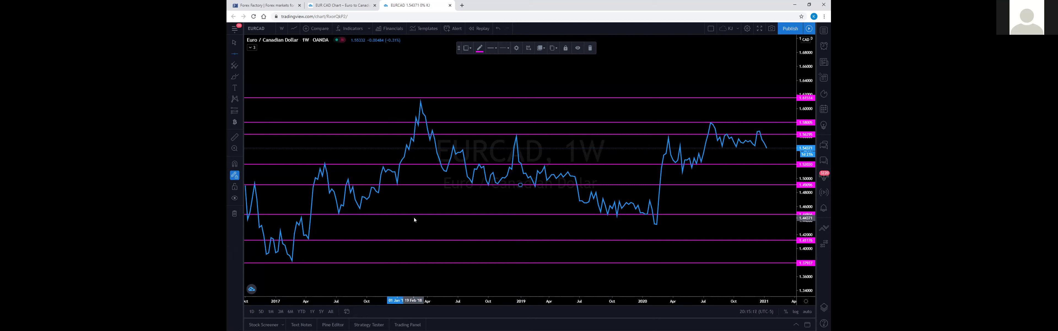
- Switch the chart to the 1-day interval and stretch the price scale to enlarge the recent price swings
click(281, 29)
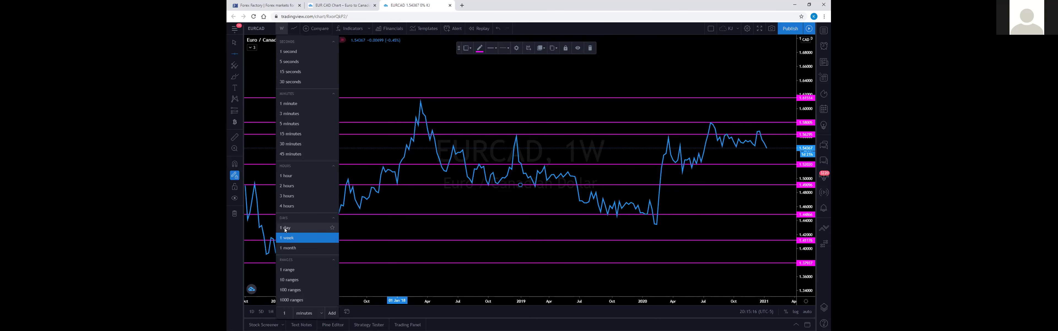
click(285, 229)
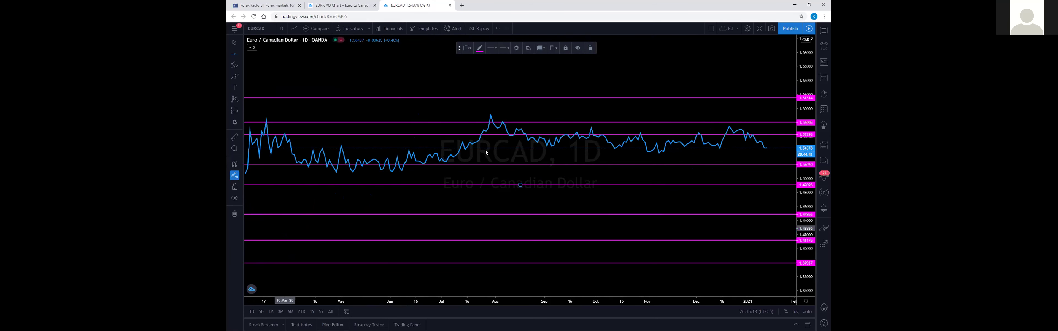
drag(805, 132, 810, 72)
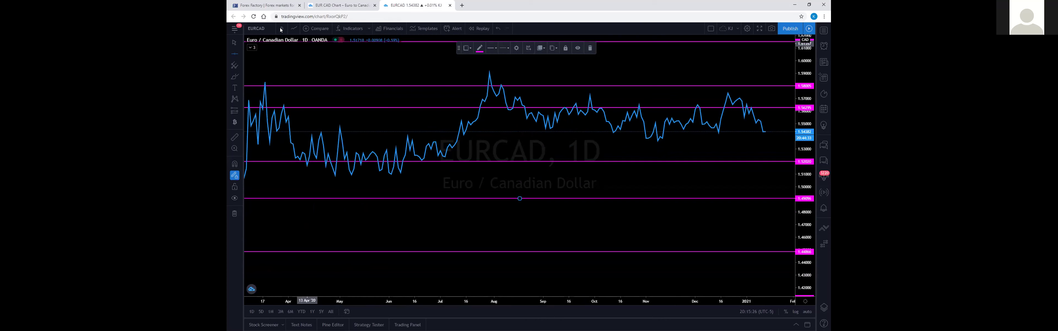
- View the daily price in the Candles style and return the chart to the Line style
click(294, 28)
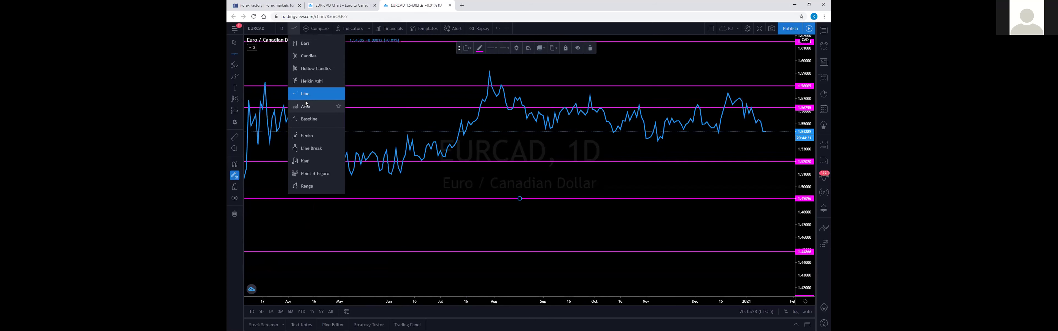
click(310, 58)
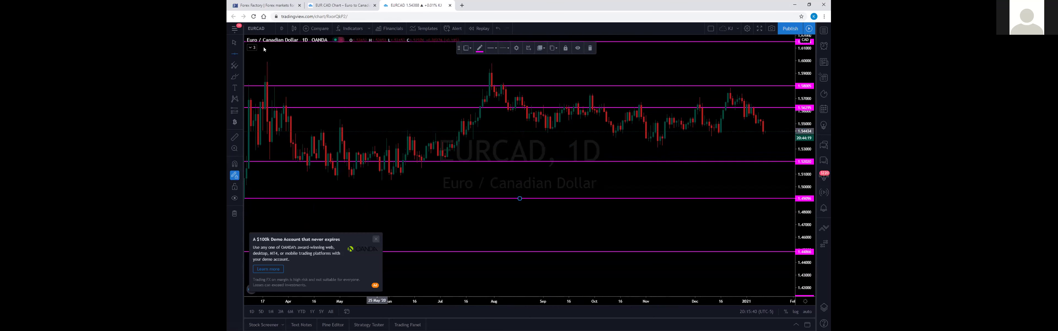
click(281, 29)
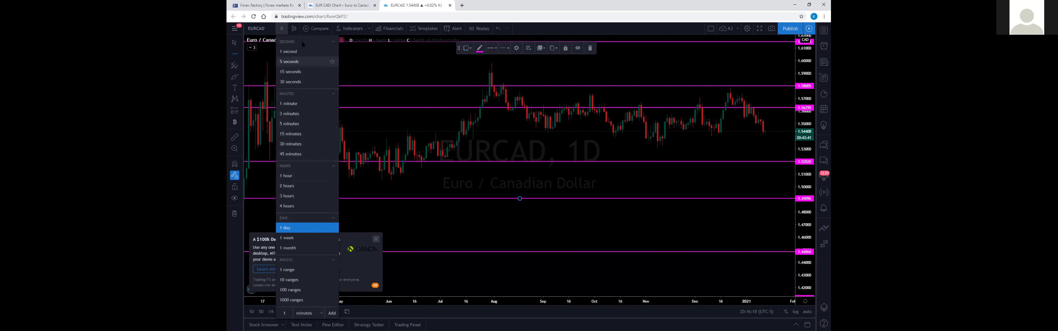
click(293, 29)
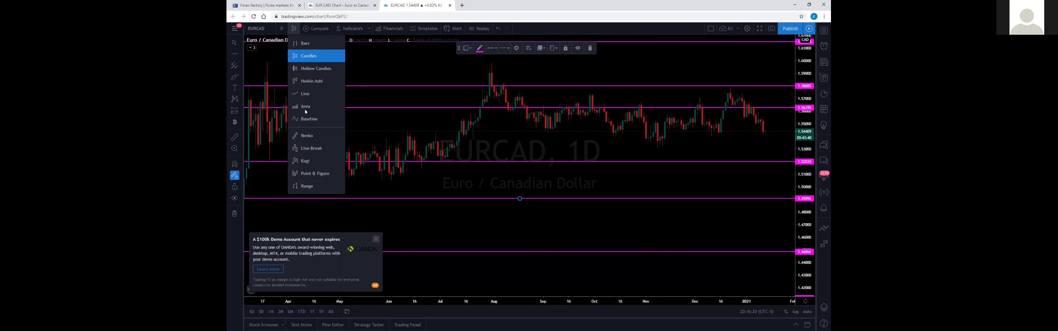
click(309, 94)
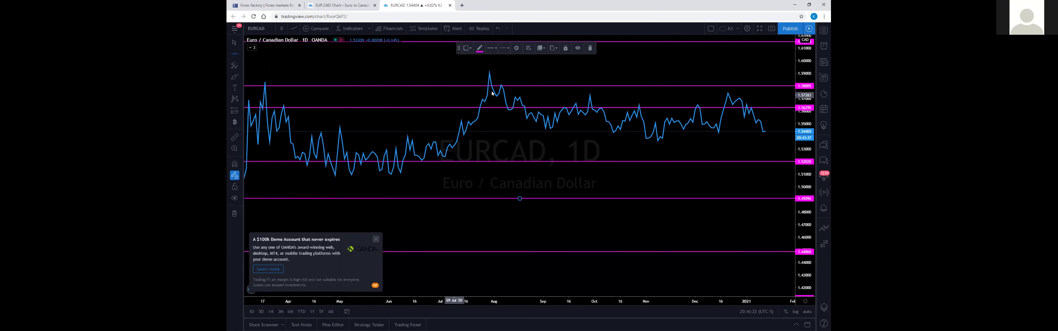
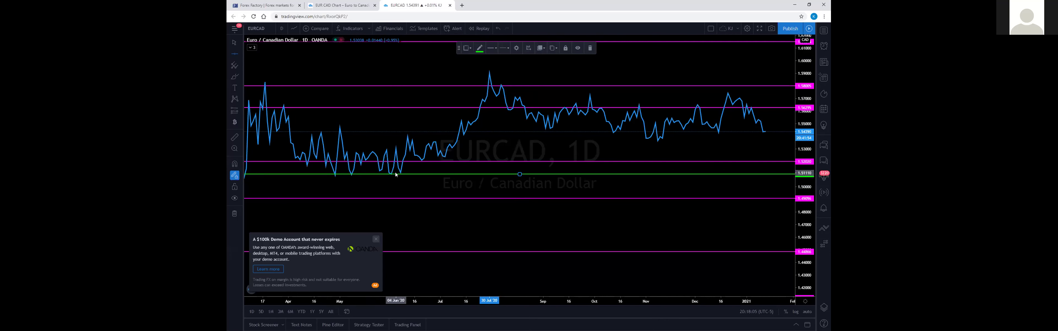
- Draw a green horizontal line at about 1.542 along the October lows and switch the chart to the 4-hour interval
click(613, 134)
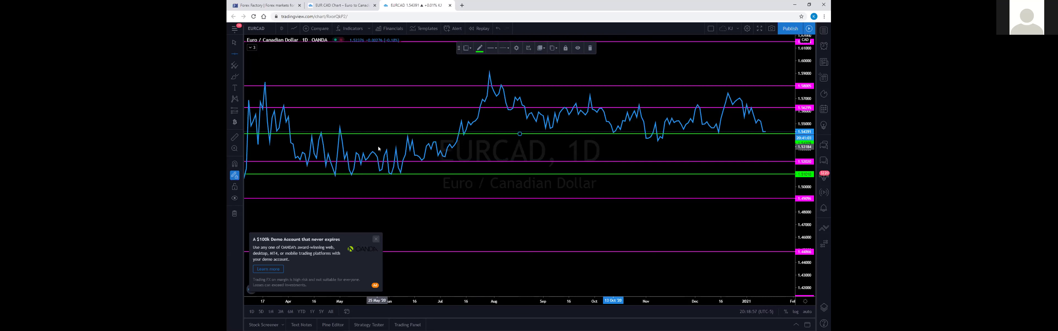
click(283, 29)
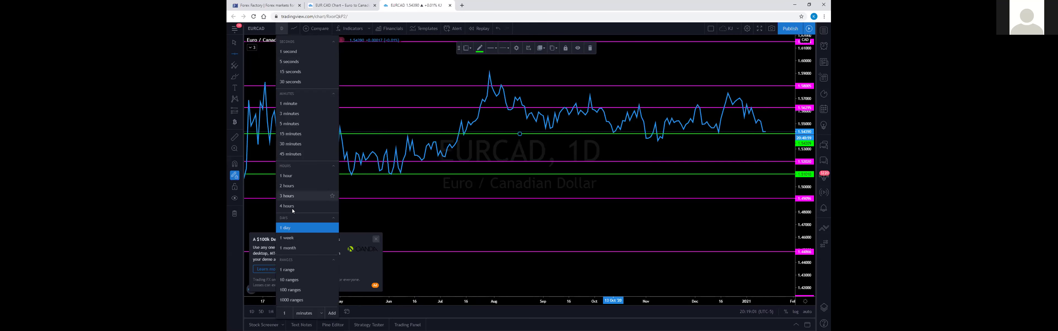
click(292, 209)
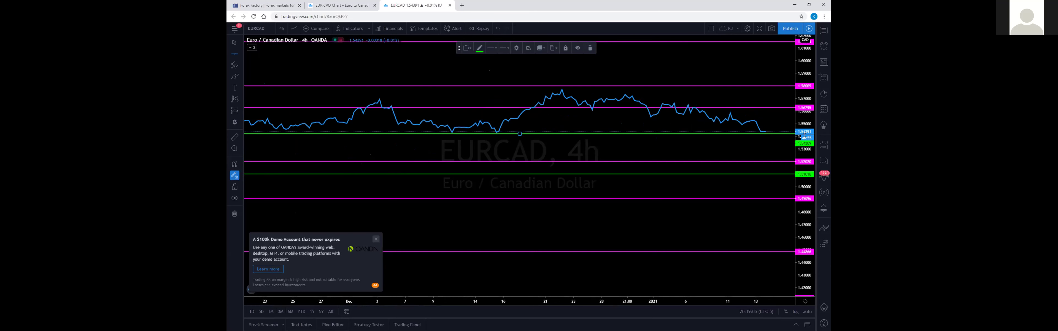
- Draw a green horizontal line at about 1.531 between the 1.542 and 1.520 levels and turn off continuous drawing mode
drag(803, 125, 804, 56)
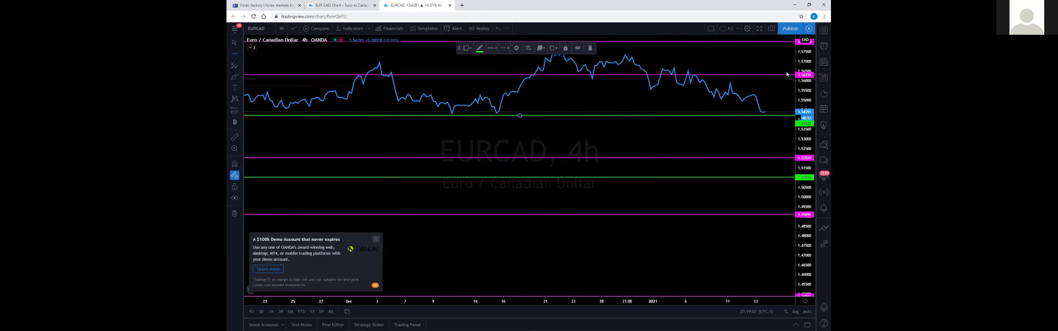
click(234, 177)
drag(517, 176, 517, 230)
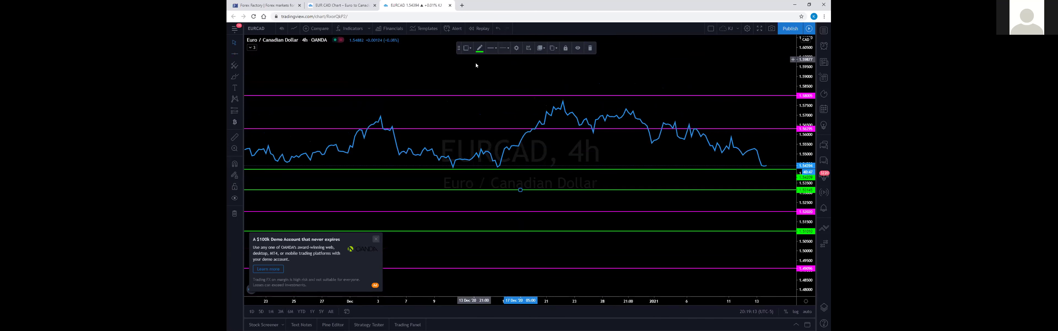
click(497, 29)
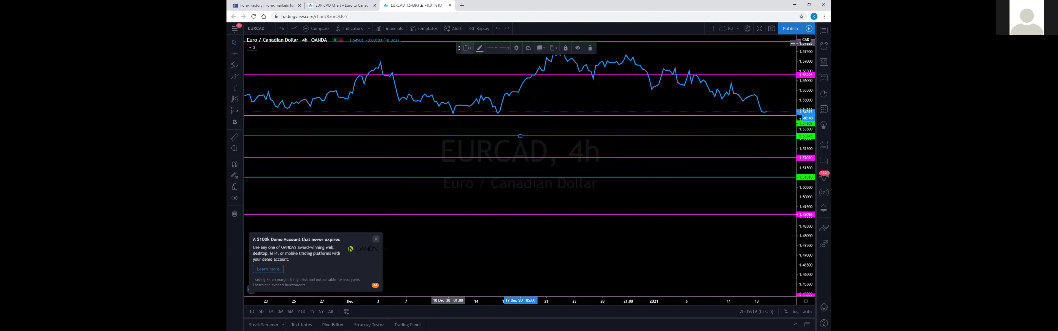
- Lower the top magenta line to about 1.578 at the late-December peak and move the floating drawing toolbar off the price
drag(457, 46, 383, 53)
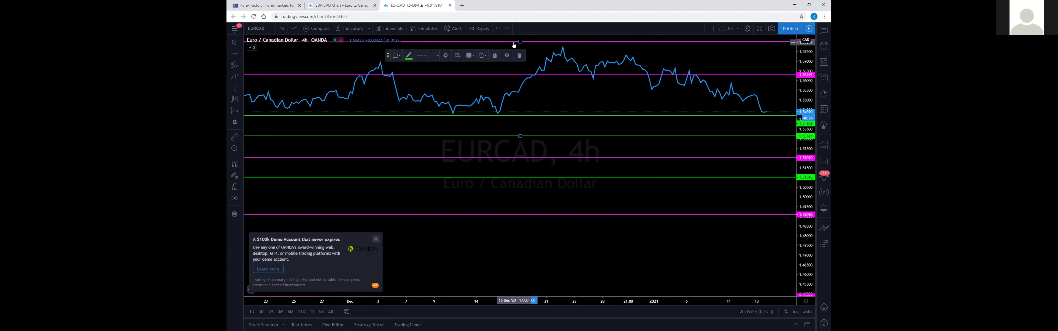
drag(520, 41, 520, 46)
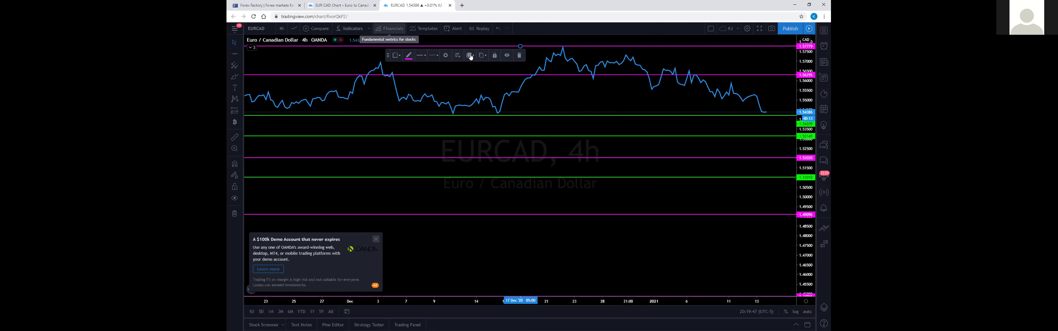
drag(391, 75, 444, 264)
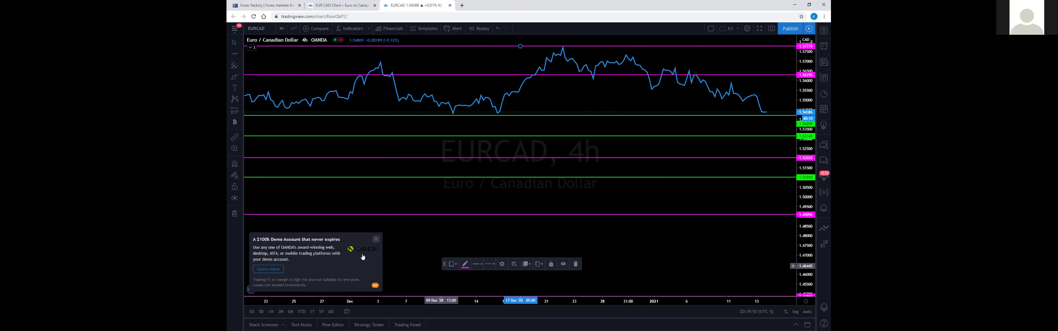
- Dismiss the demo-account advertisement and the ad-free upgrade offer to clear the chart
click(375, 239)
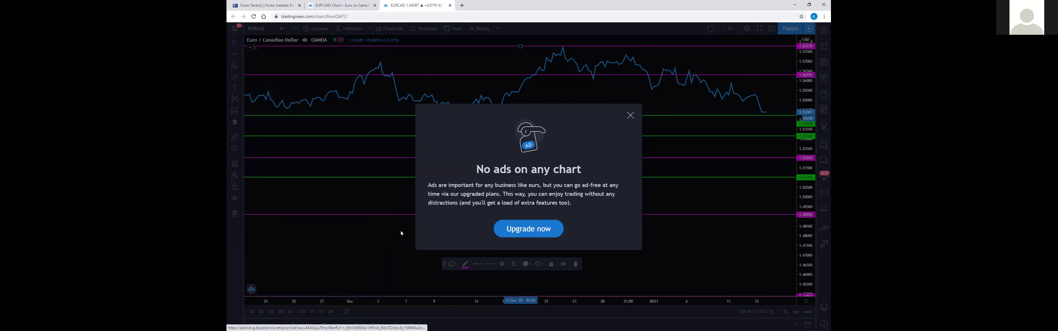
click(630, 115)
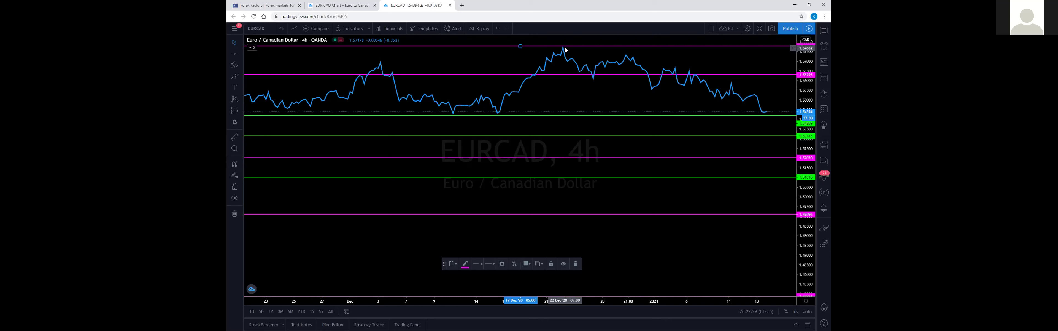
drag(566, 50, 559, 48)
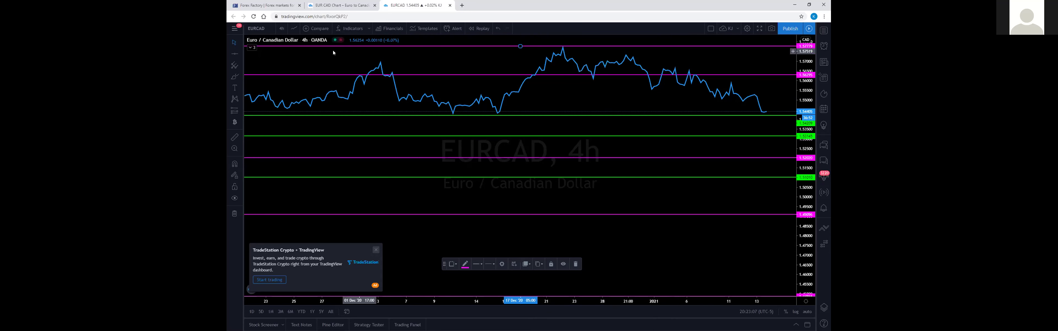
- Switch the chart to the 1-hour interval and stretch the price scale to enlarge the January price swings
click(281, 29)
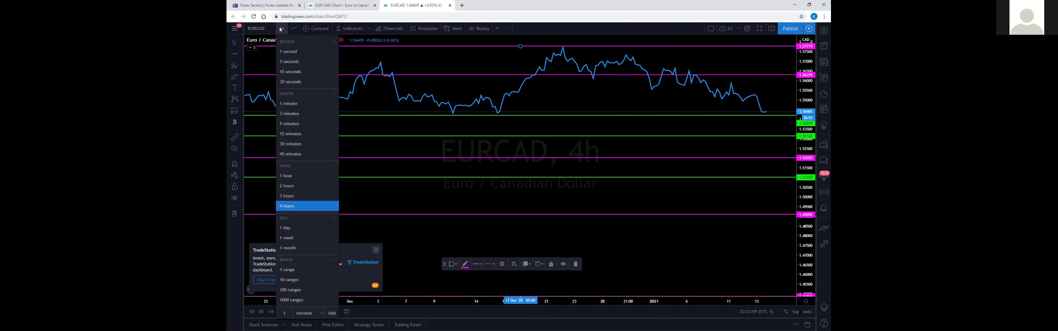
click(293, 175)
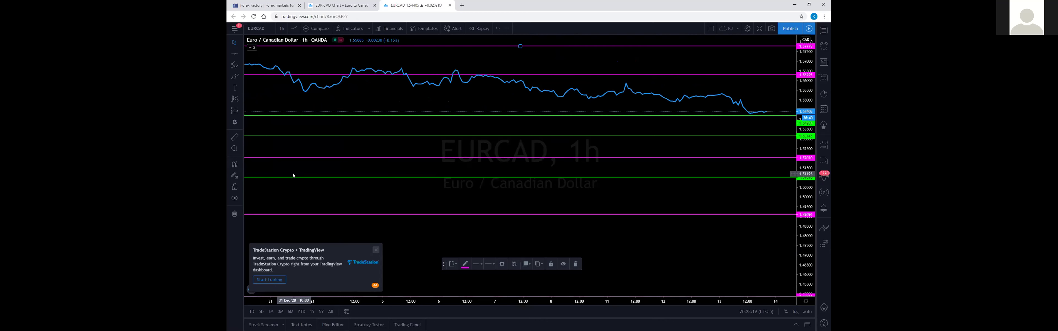
drag(803, 144, 808, 85)
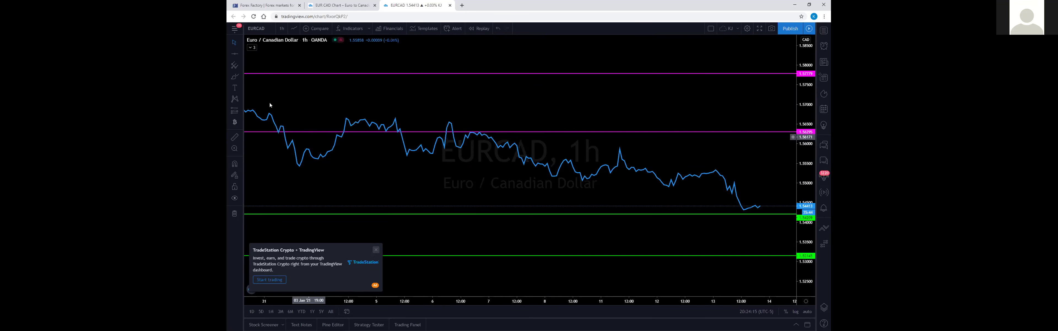
- Draw two green horizontal lines at about 1.557 and 1.551 along the January turning points
click(235, 54)
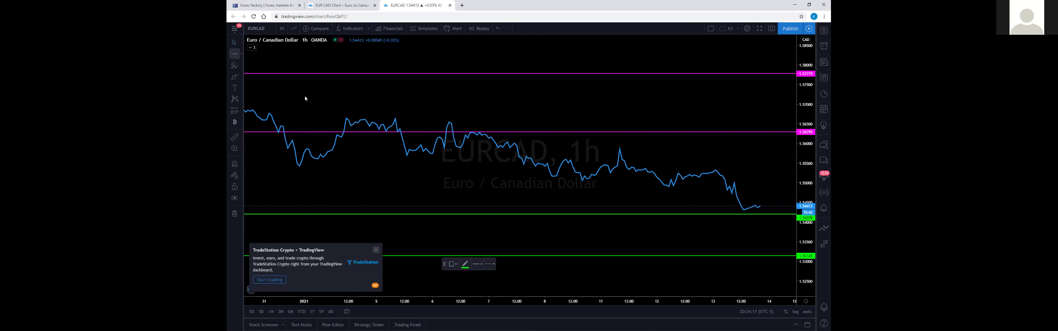
click(362, 159)
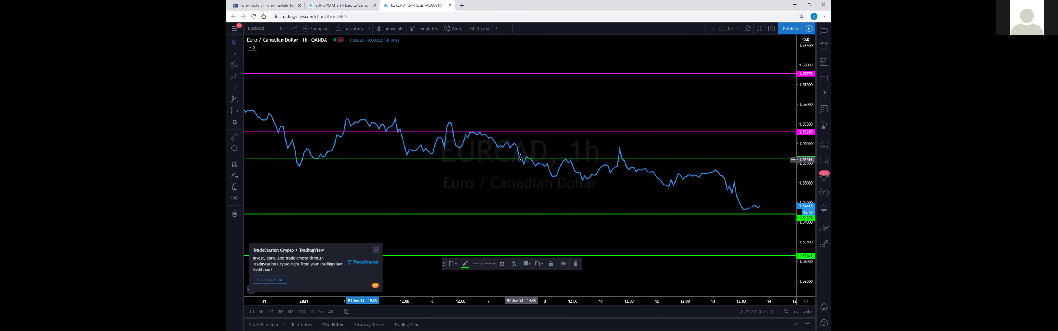
drag(521, 159, 521, 156)
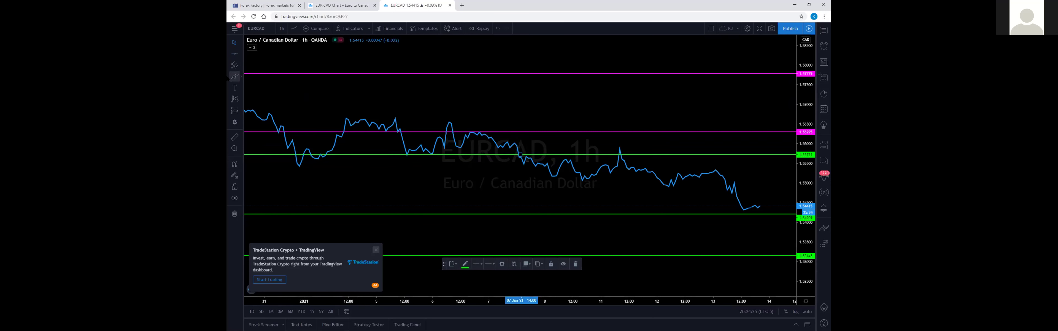
click(235, 55)
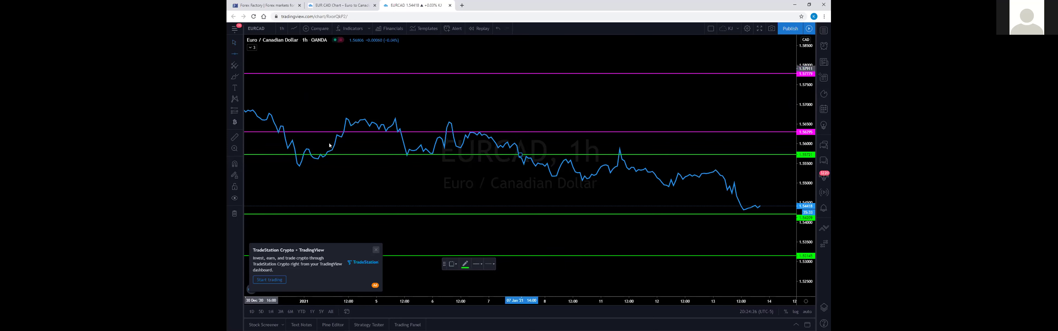
click(363, 175)
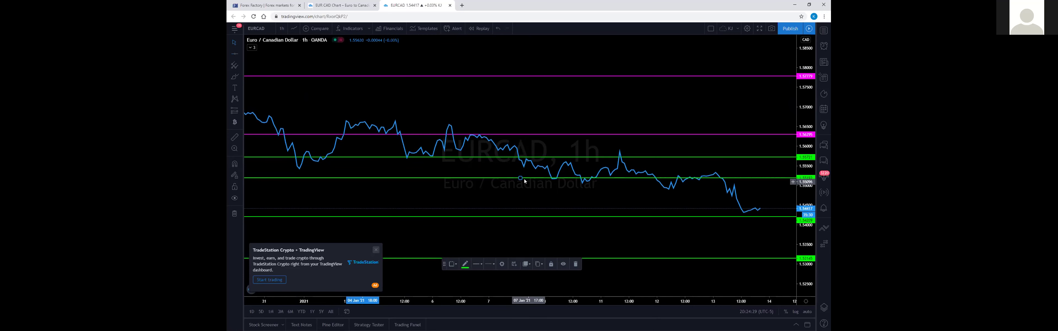
drag(520, 177, 520, 179)
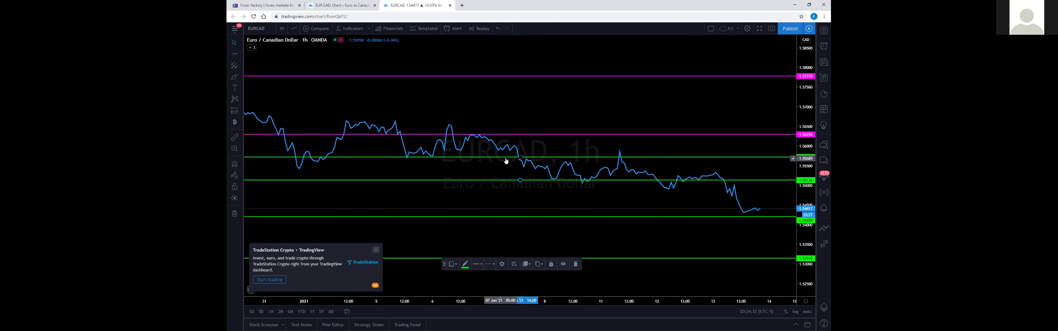
- Recolor the two new 1-hour lines at about 1.551 and 1.557 red and move the floating toolbar clear
click(466, 268)
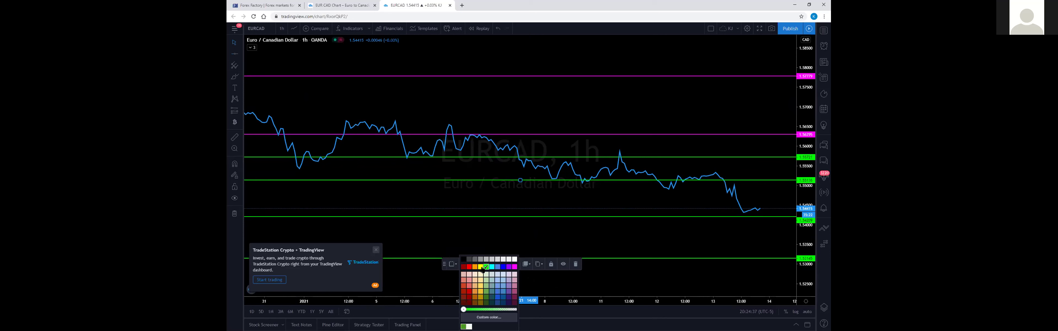
click(470, 268)
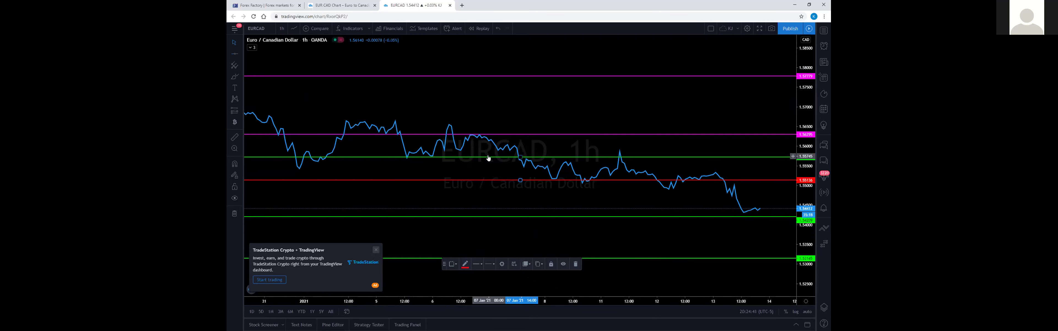
click(464, 265)
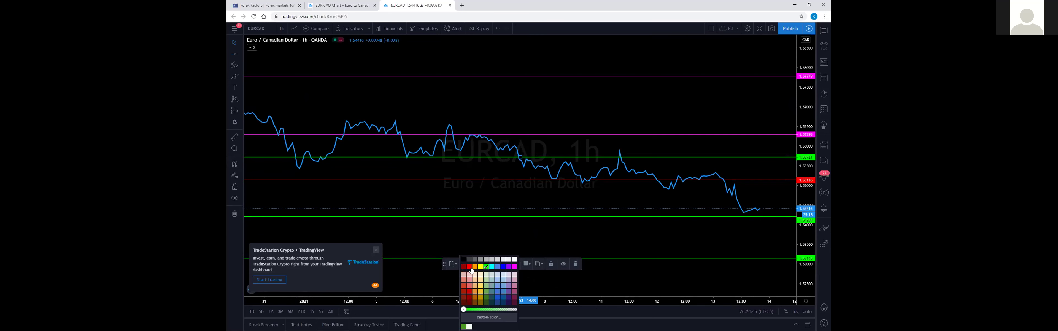
click(470, 267)
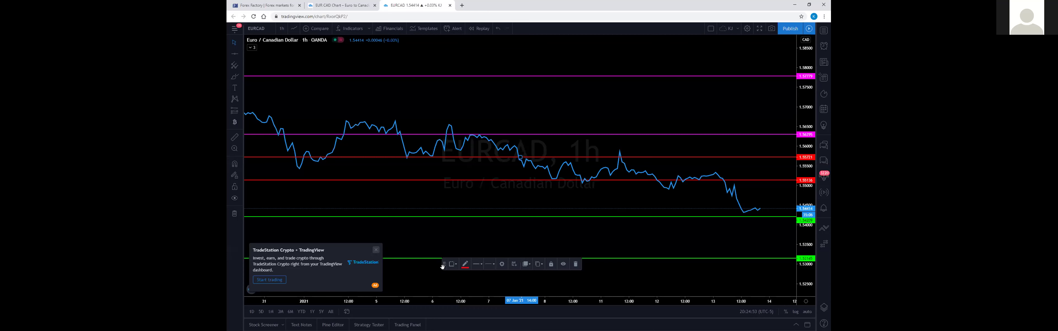
drag(443, 269, 443, 282)
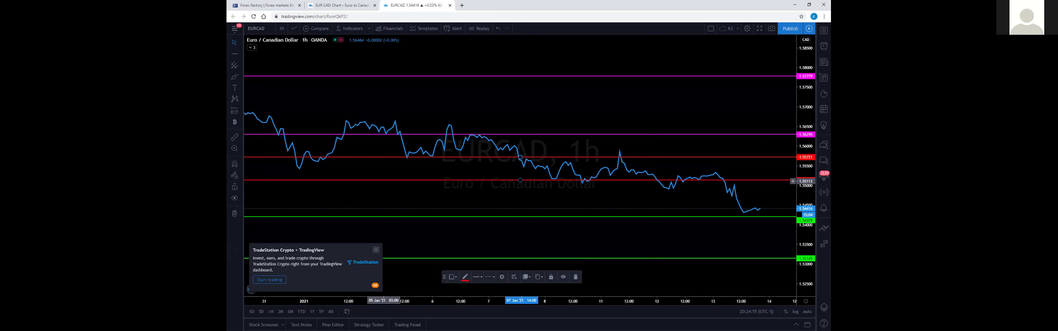
- Stretch the price scale slightly further around the 1-hour levels and close the TradeStation advertisement
click(241, 42)
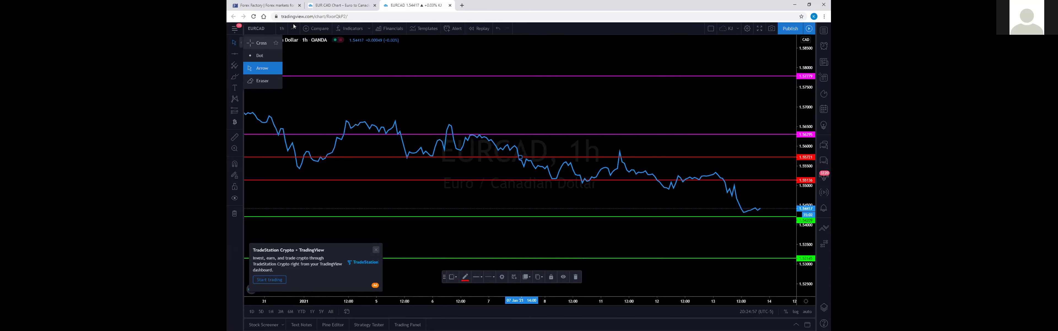
click(281, 28)
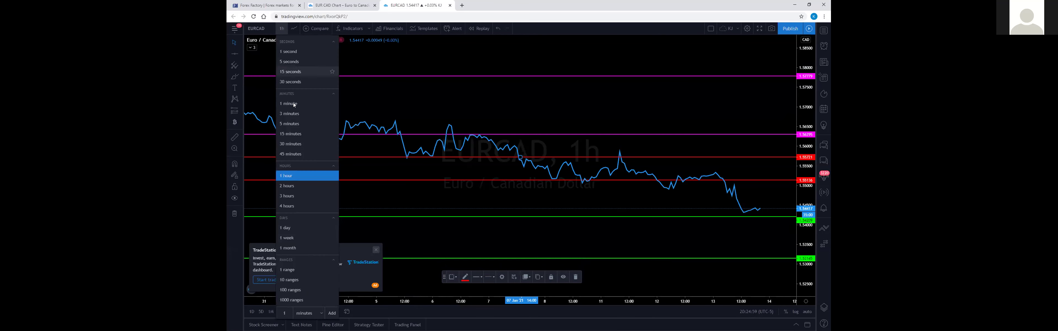
click(452, 98)
drag(804, 122, 809, 84)
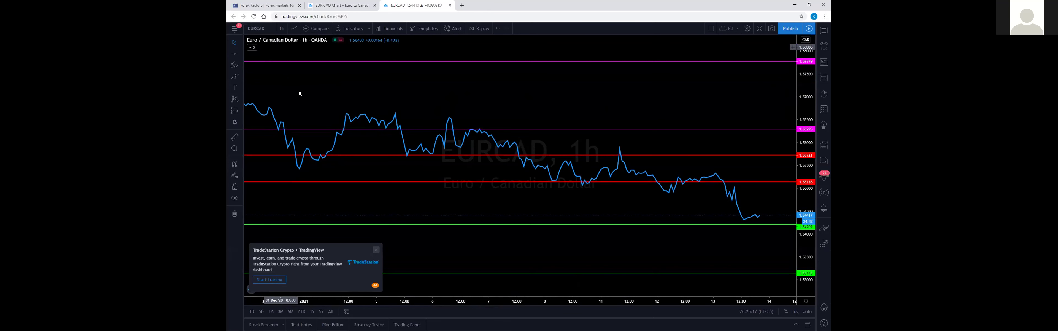
click(376, 249)
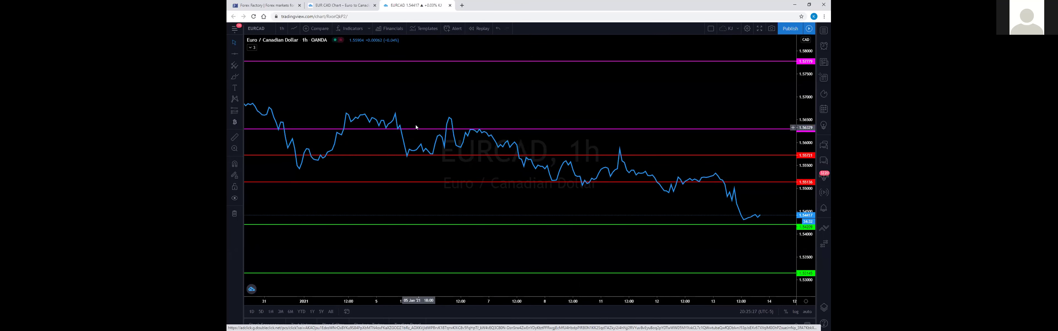
- Show the price as Candles and lower the lower red line to about 1.550 along the January lows
click(293, 28)
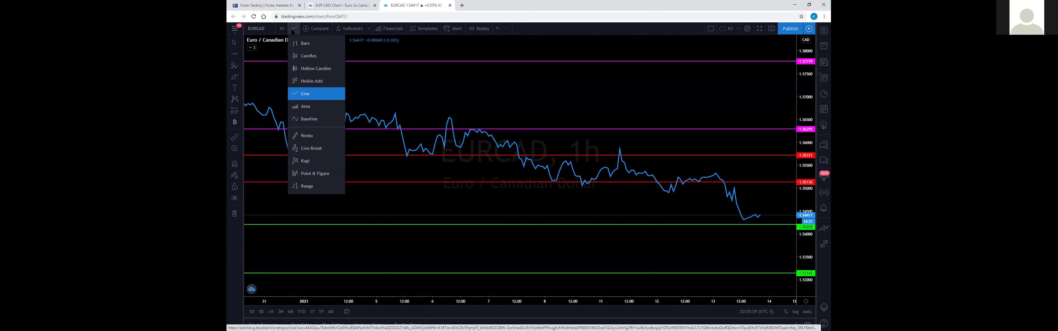
click(305, 58)
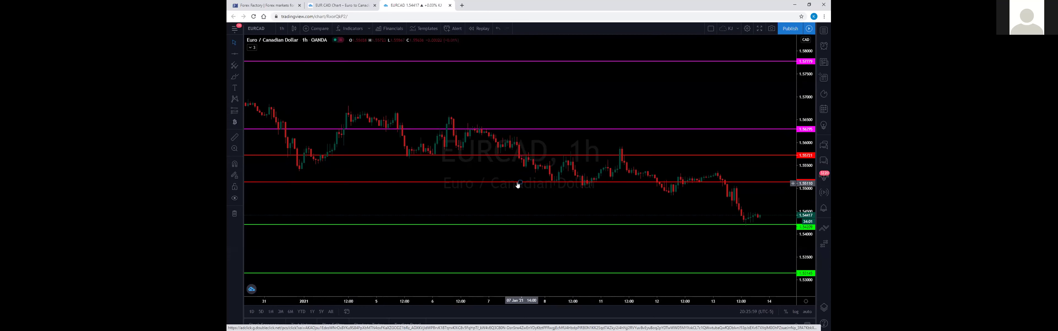
drag(520, 181, 520, 188)
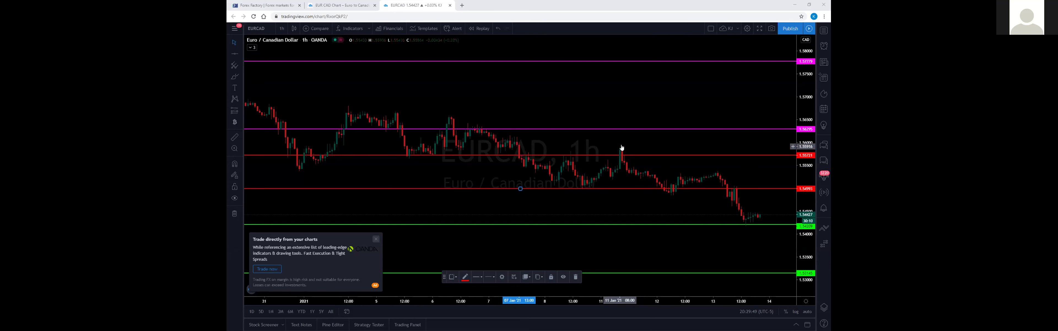
click(622, 164)
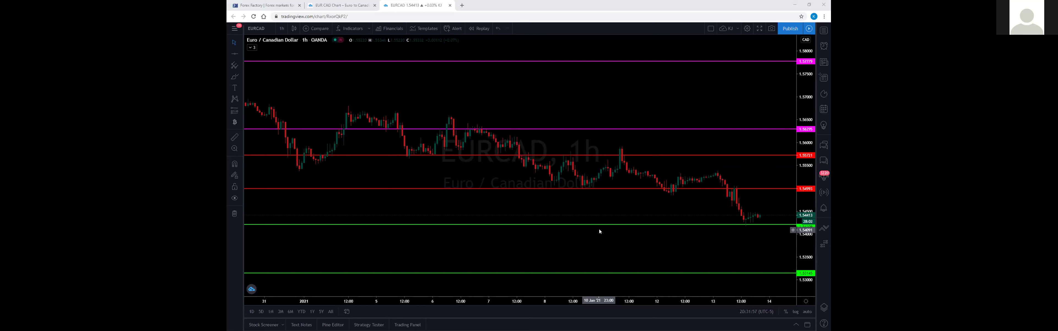
click(750, 224)
click(749, 250)
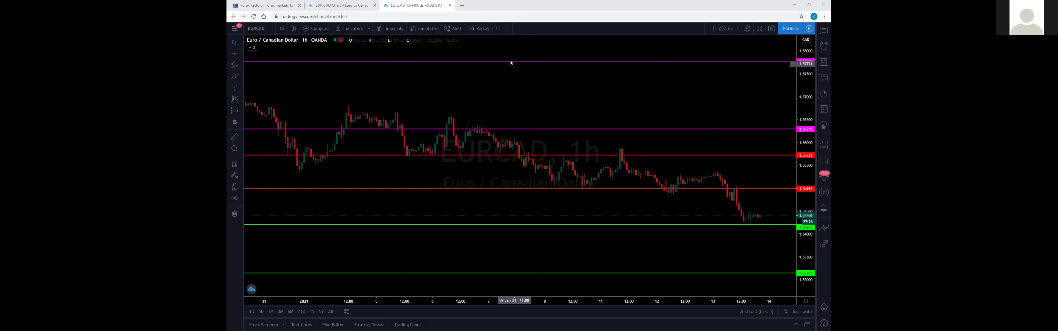
- Label the uppermost magenta line "Higher timeframe", move the floating toolbar clear of the chart's lower centre and deselect the line
drag(520, 61, 520, 61)
right_click(520, 61)
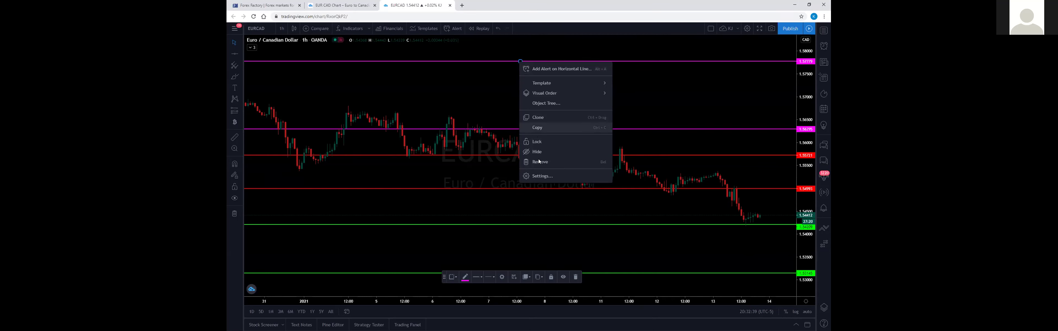
click(540, 176)
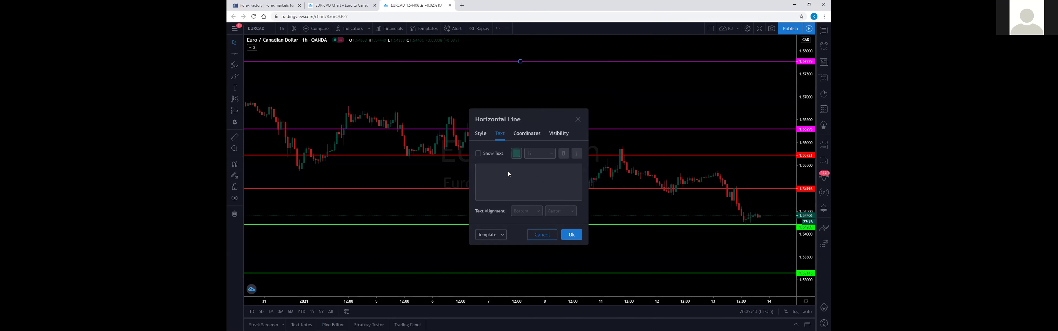
click(479, 154)
click(487, 176)
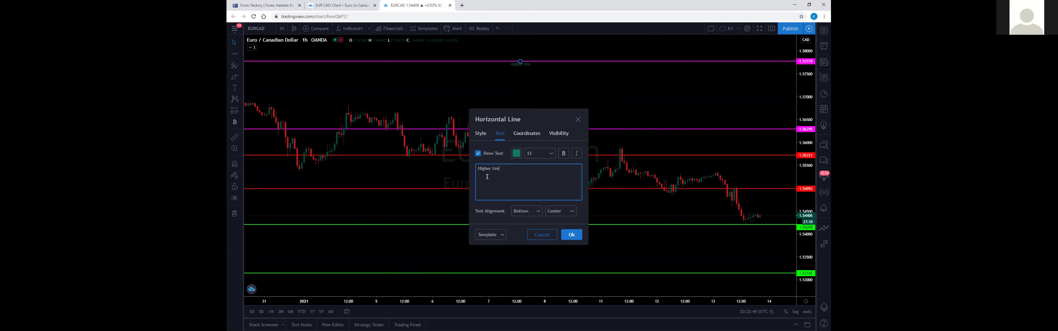
text(Higher timeframe)
click(572, 235)
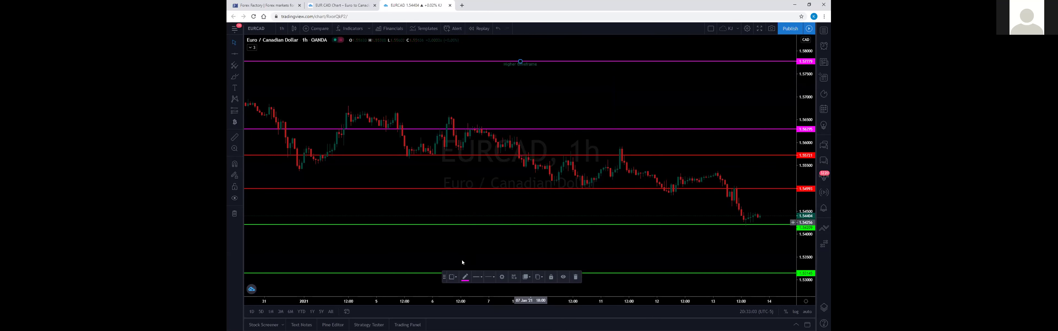
drag(442, 276, 312, 249)
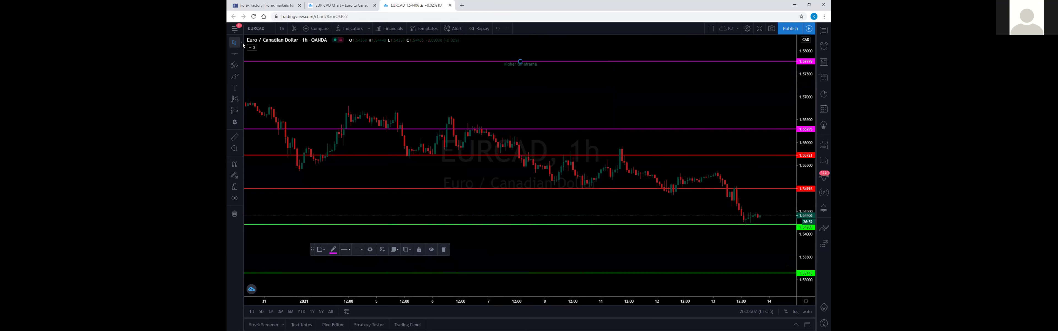
click(536, 132)
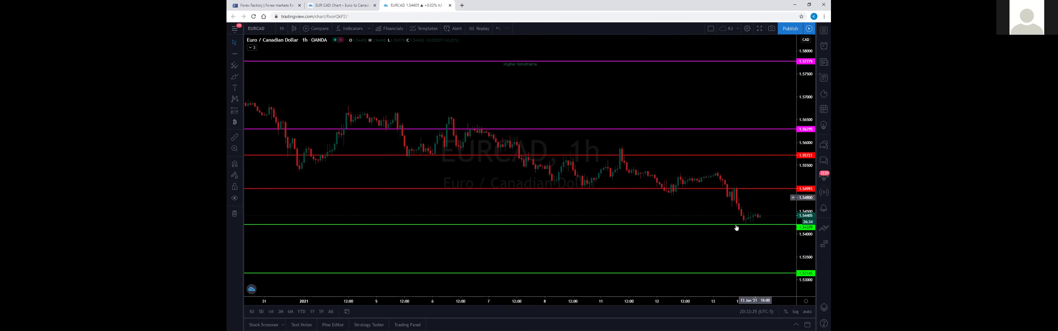
click(746, 225)
click(746, 227)
click(746, 225)
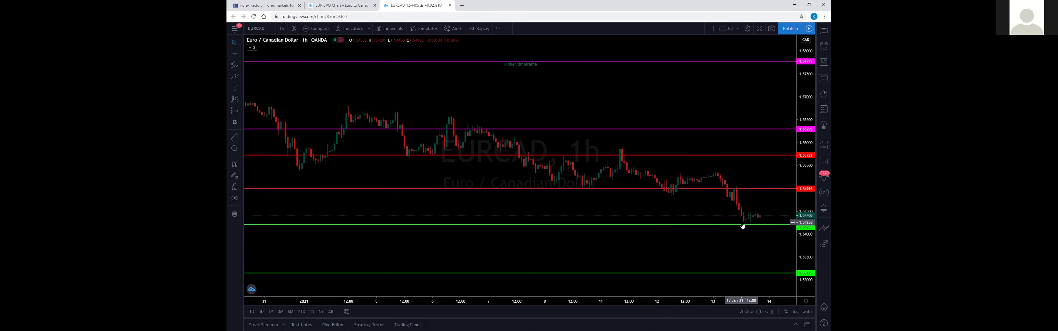
click(745, 229)
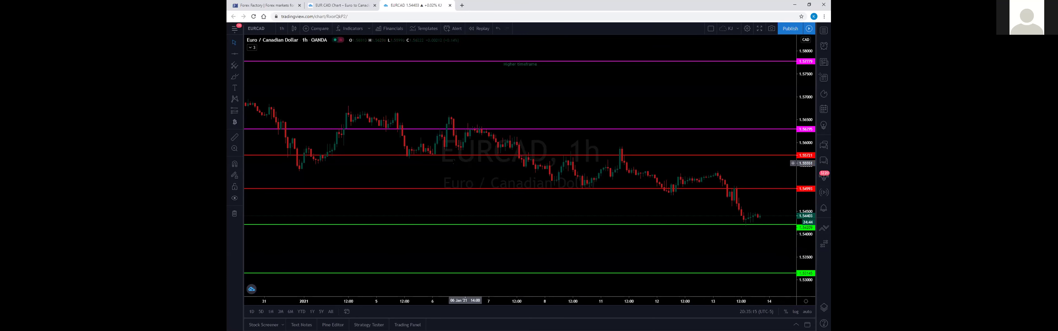
- Switch the EURCAD chart to the 15-minute interval and change the cursor to Cross
click(282, 28)
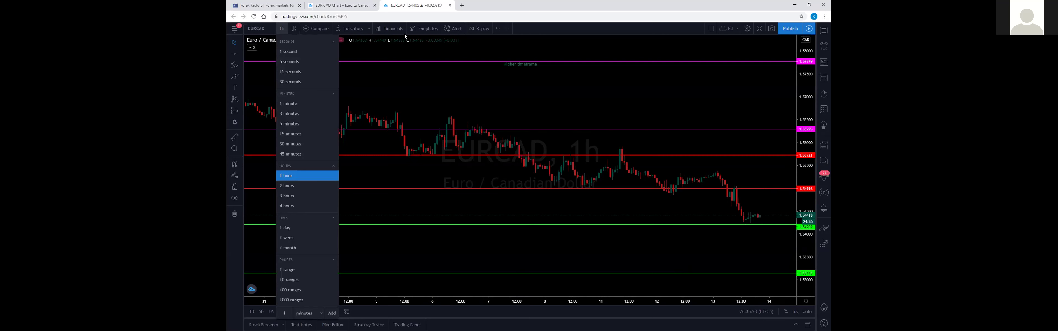
click(290, 134)
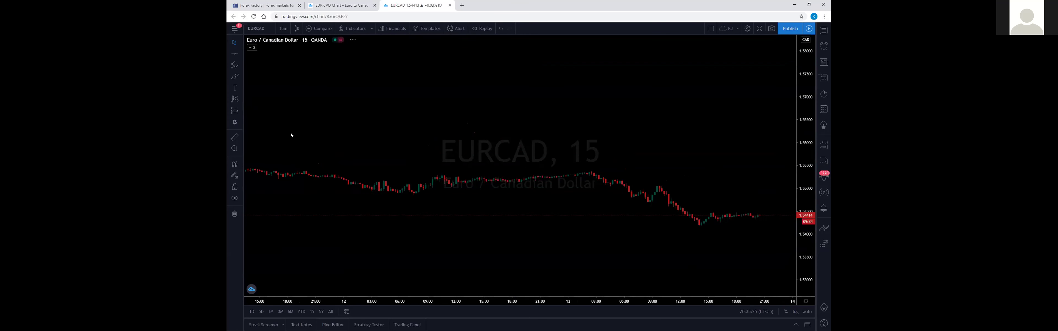
drag(807, 188, 811, 86)
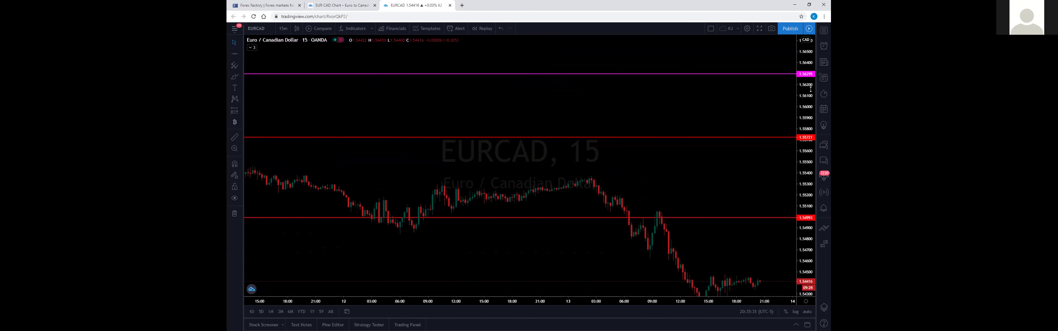
drag(739, 172, 701, 120)
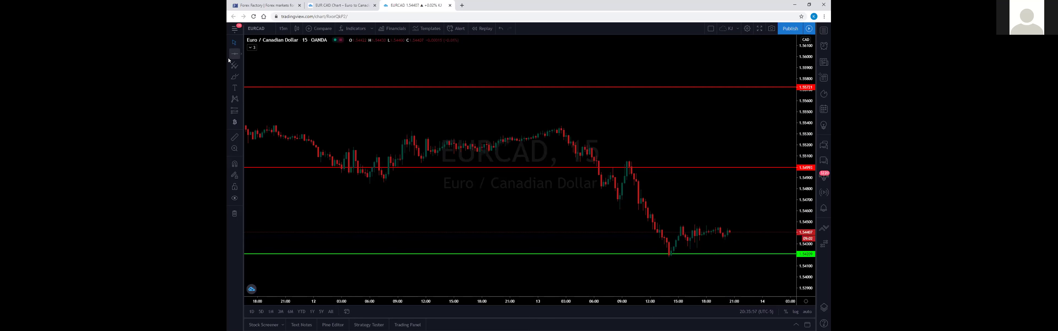
click(242, 42)
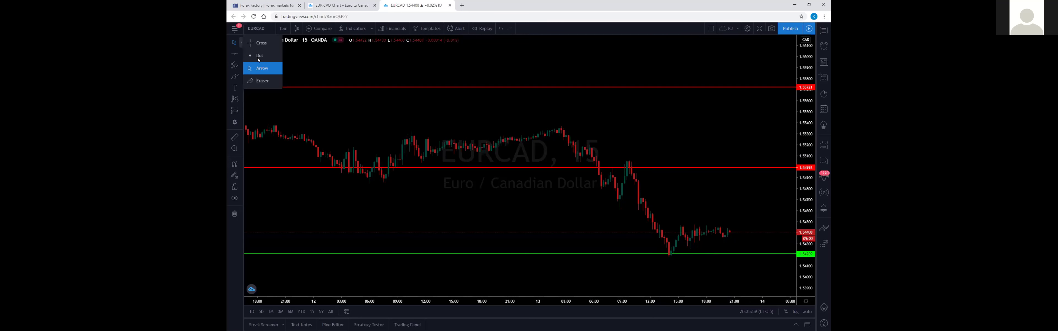
click(260, 43)
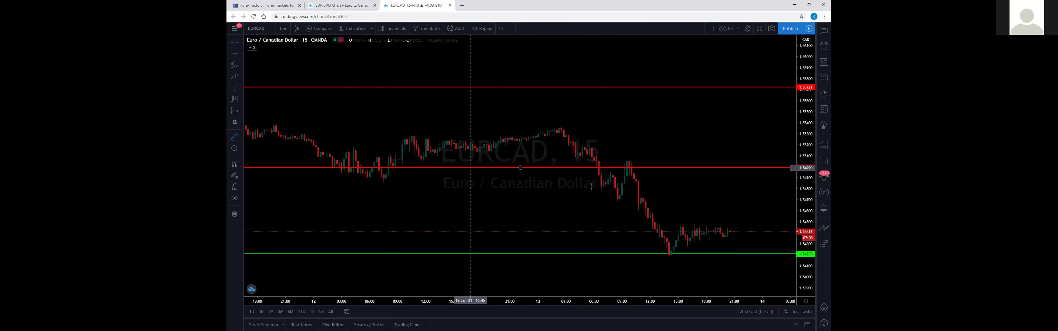
- Measure the price drops from the lower red line to the 13 January lows and clear the measurements
shift+click(602, 166)
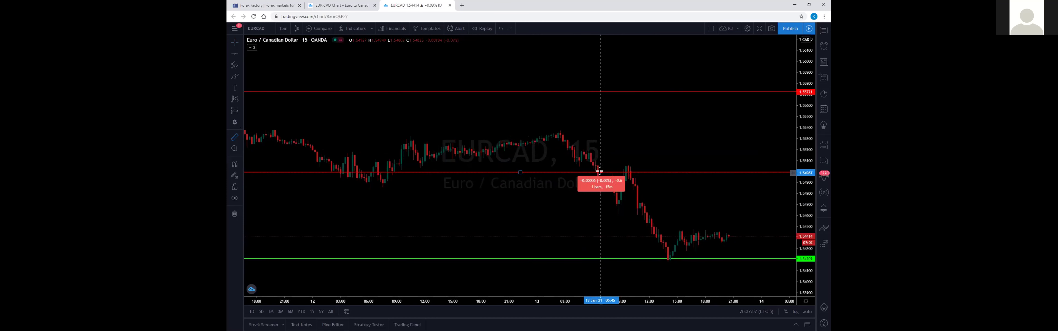
click(600, 172)
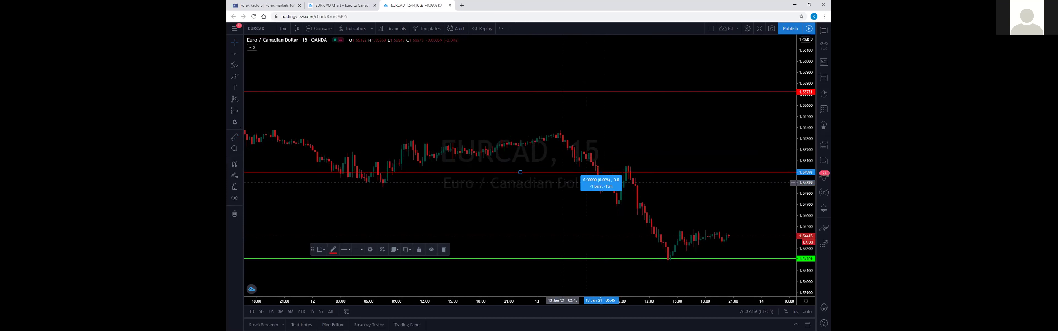
click(563, 182)
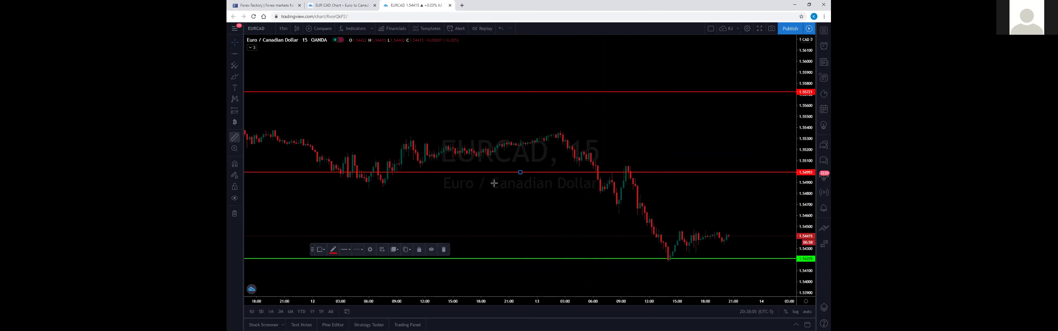
click(602, 171)
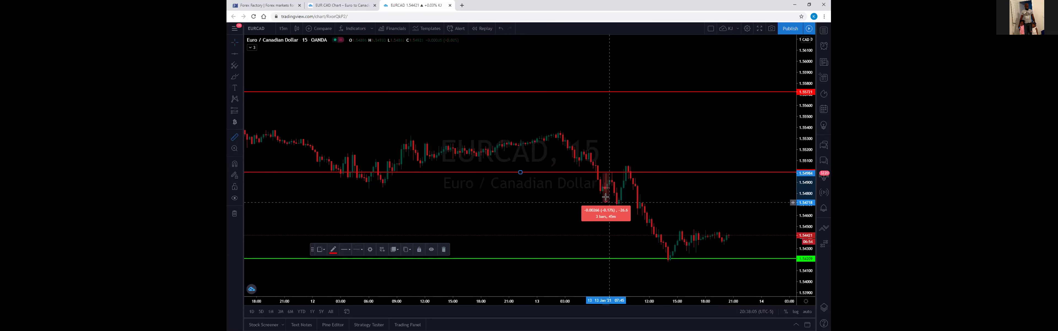
click(584, 192)
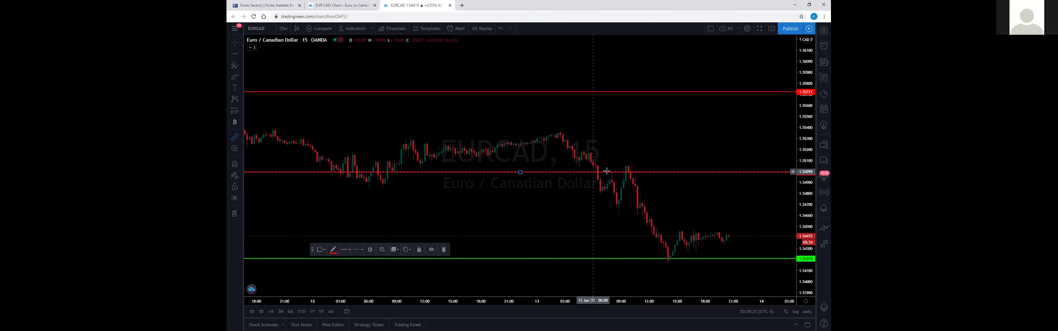
click(616, 172)
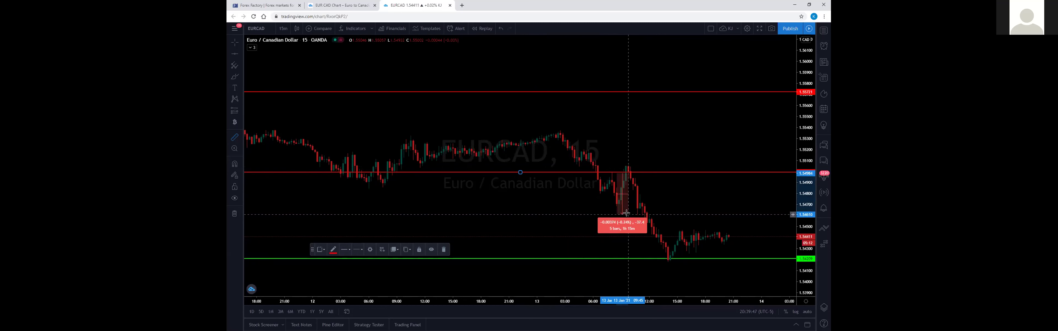
click(595, 211)
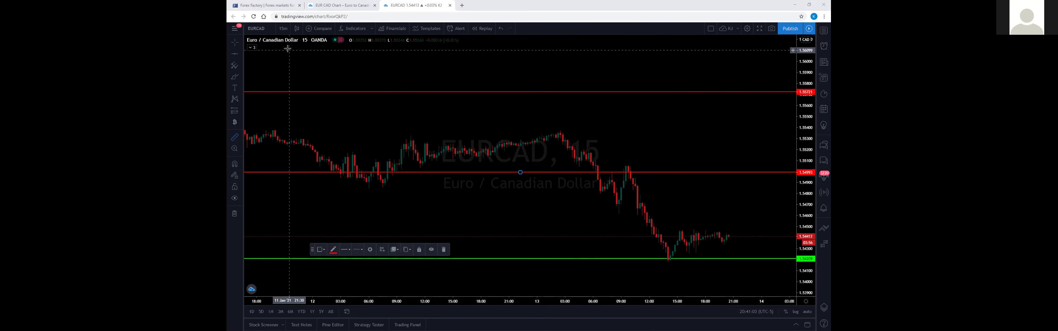
click(370, 28)
click(352, 28)
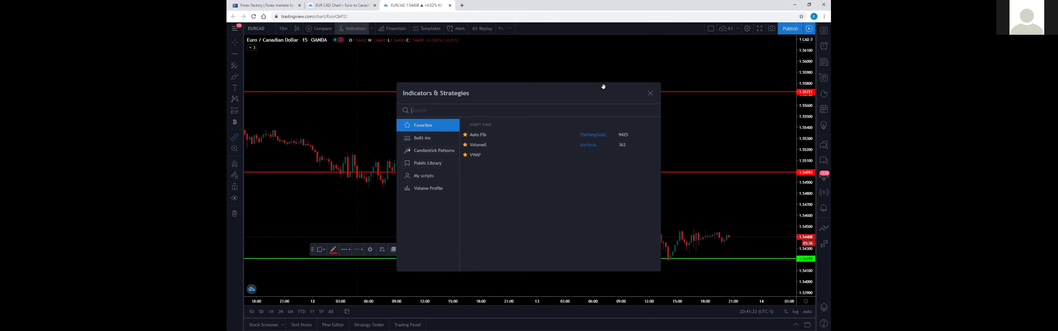
click(650, 93)
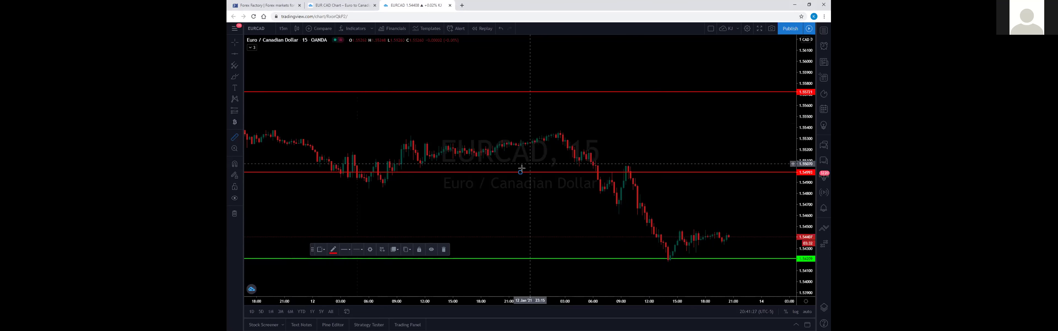
shift+click(520, 172)
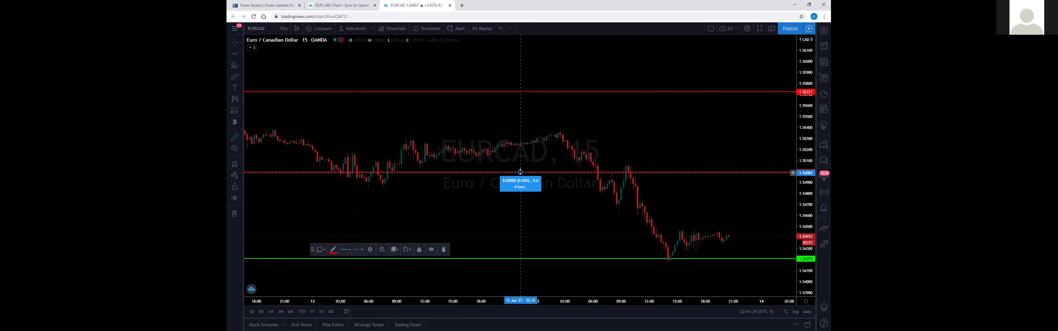
click(535, 153)
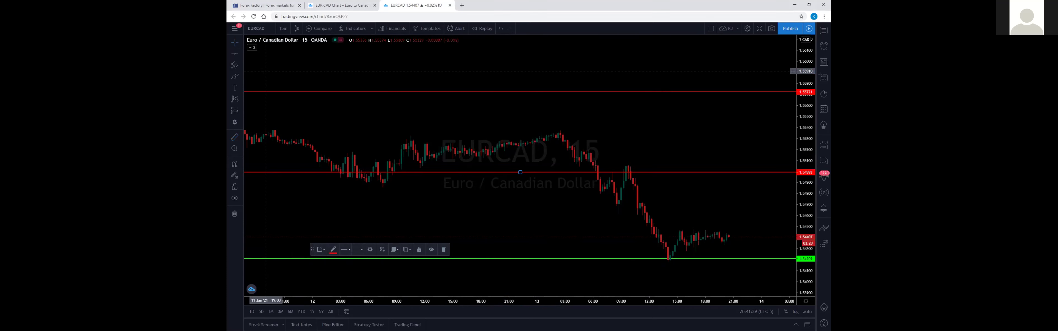
- Expand the indicator legend and remove the three hidden indicators from the chart
click(250, 48)
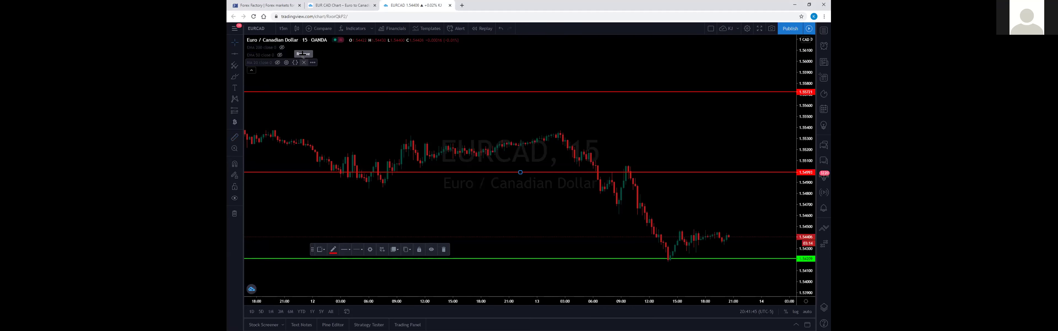
click(307, 56)
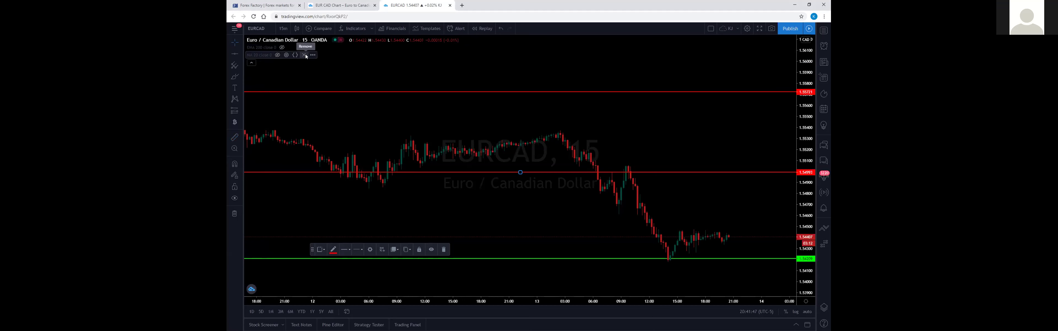
click(307, 56)
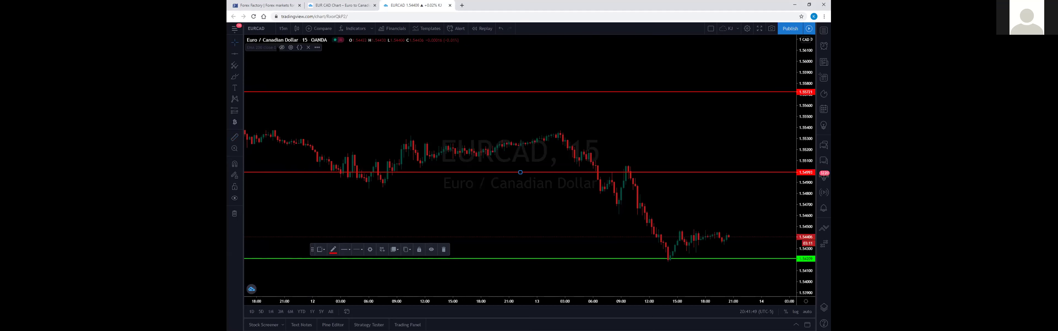
click(308, 47)
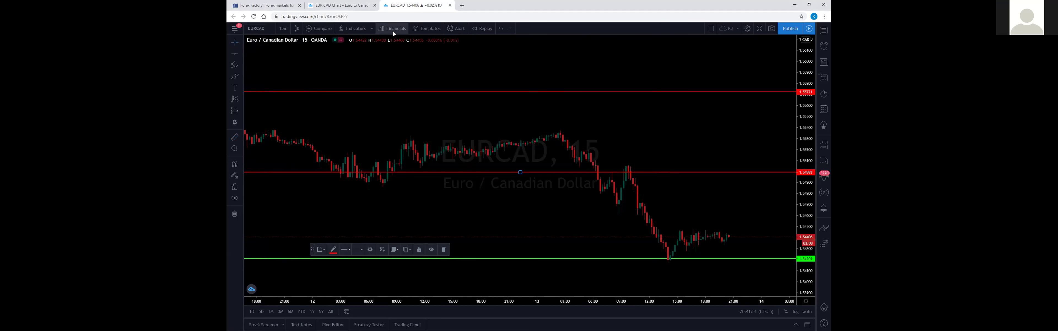
- Search the indicators for "moving" and add the built-in Moving Average to the chart
click(347, 29)
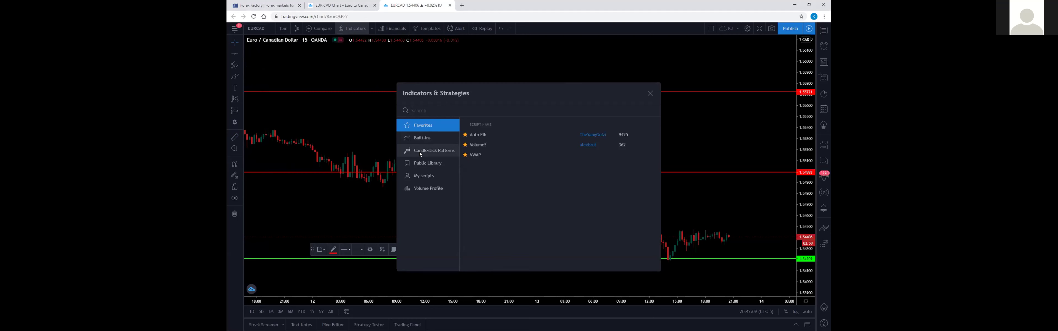
text(moving)
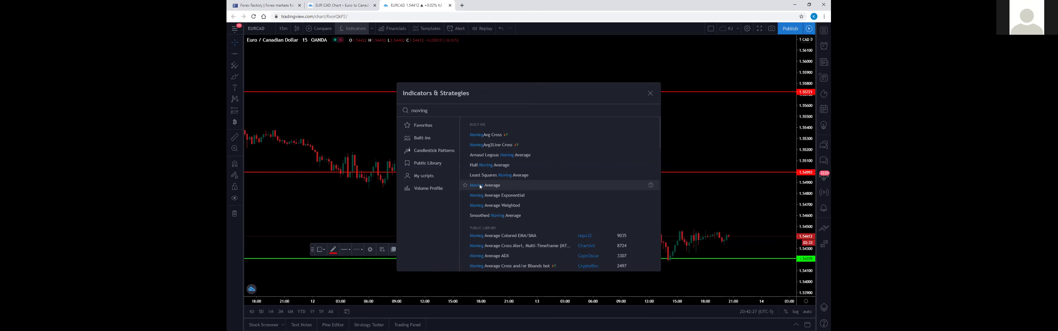
click(480, 186)
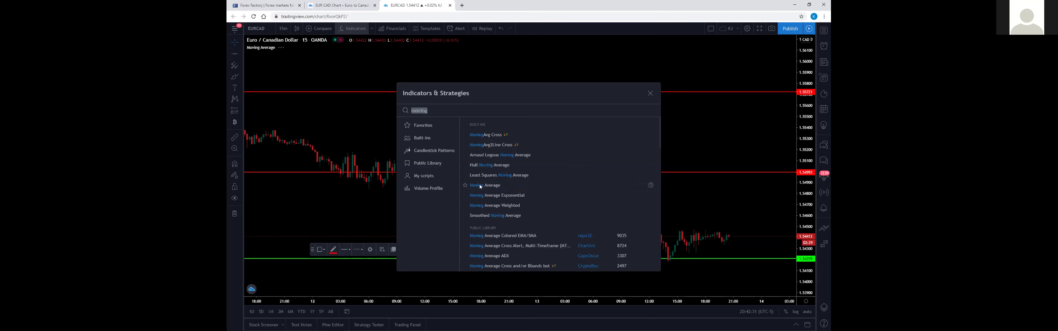
click(650, 94)
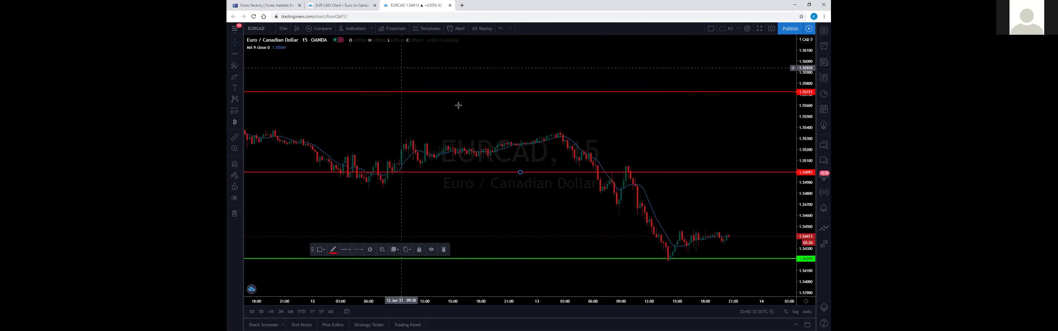
- Examine the Moving Average's style and its inputs for resolution, length, source and offset without changing them
mouse_move(251, 48)
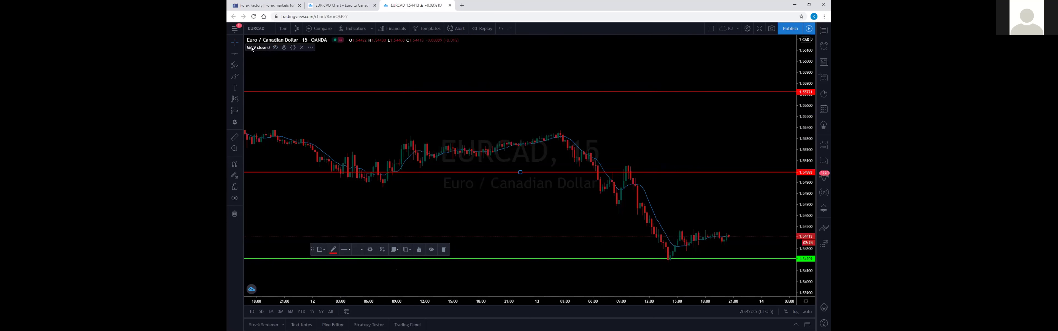
click(284, 49)
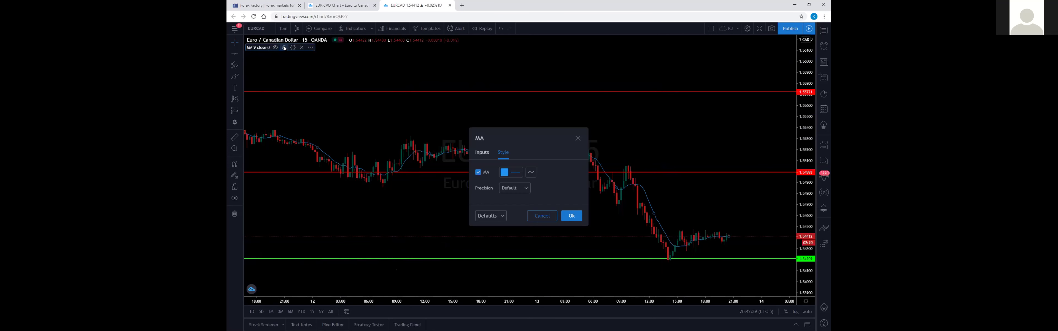
click(481, 154)
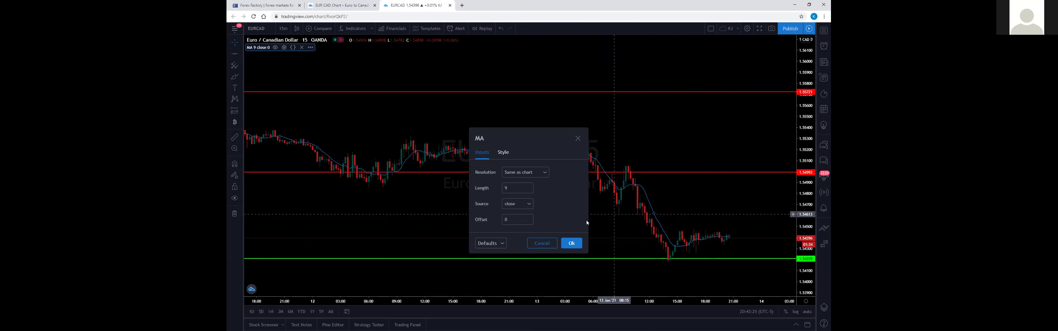
click(577, 139)
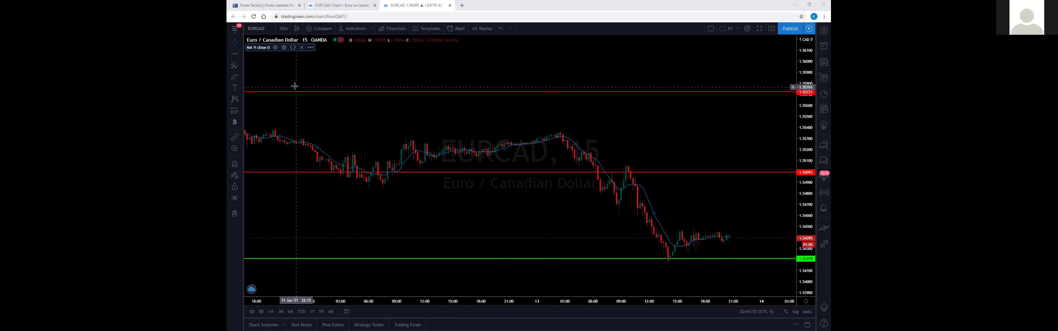
click(283, 47)
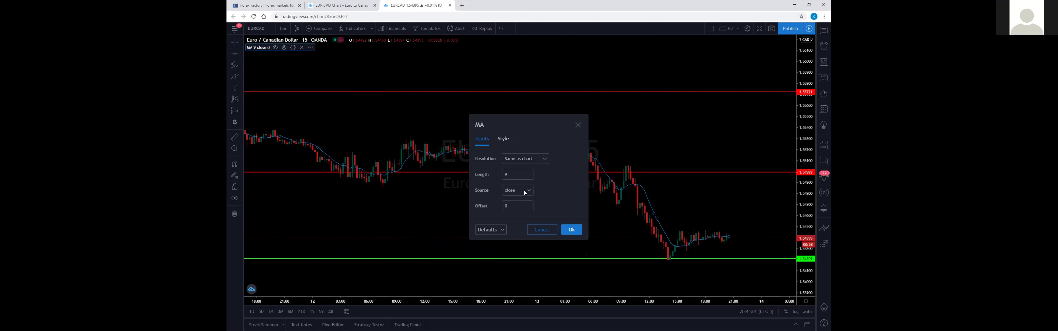
click(578, 124)
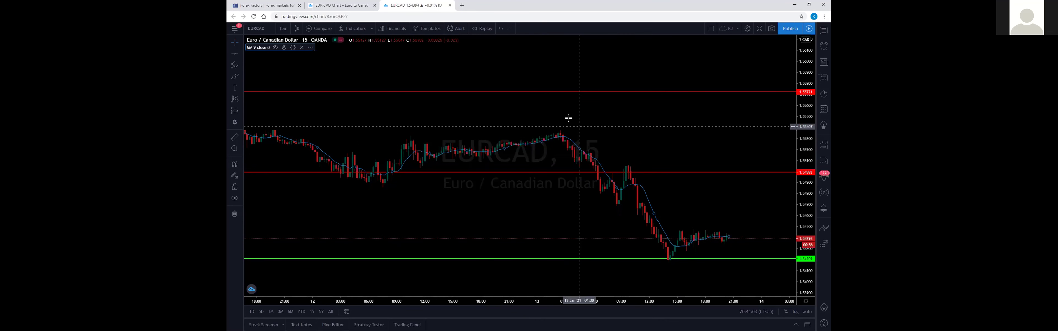
- Switch the EURCAD chart to the 1-hour interval and compress the price scale to fit the surrounding magenta levels
click(283, 28)
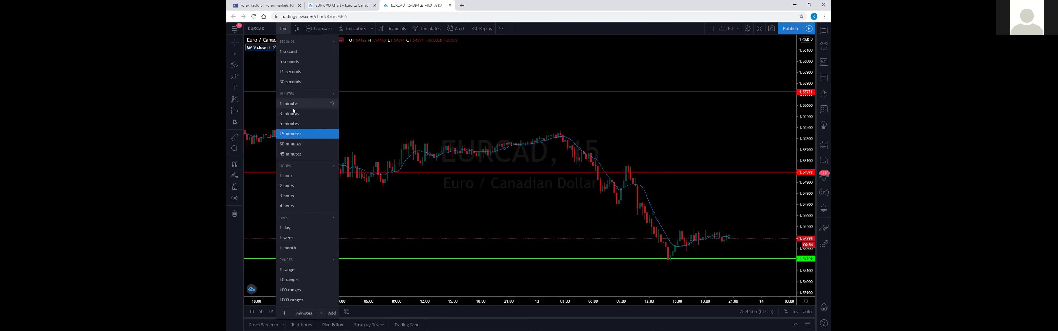
click(295, 173)
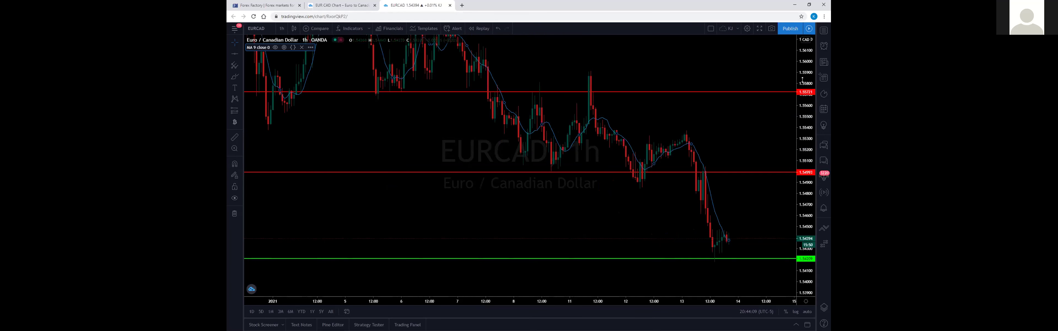
drag(805, 92, 803, 189)
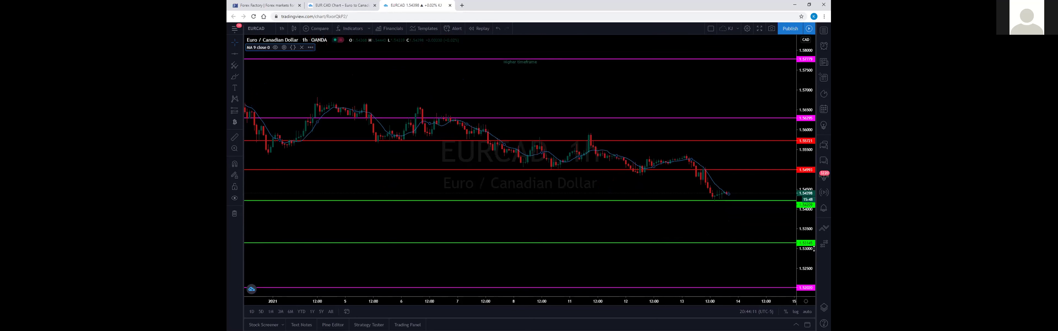
drag(805, 109, 805, 138)
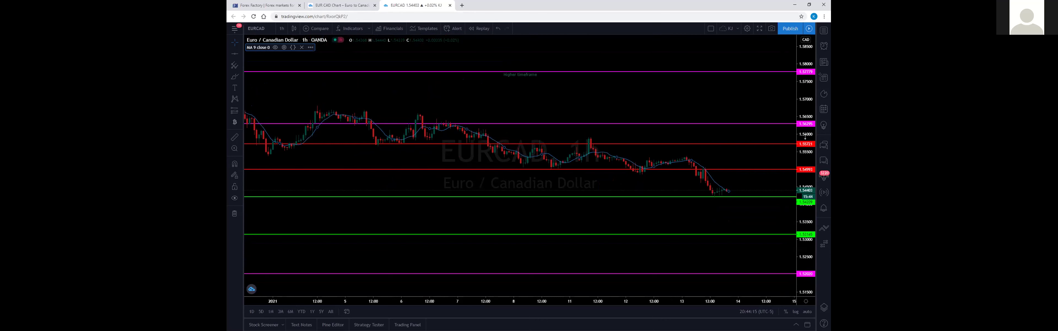
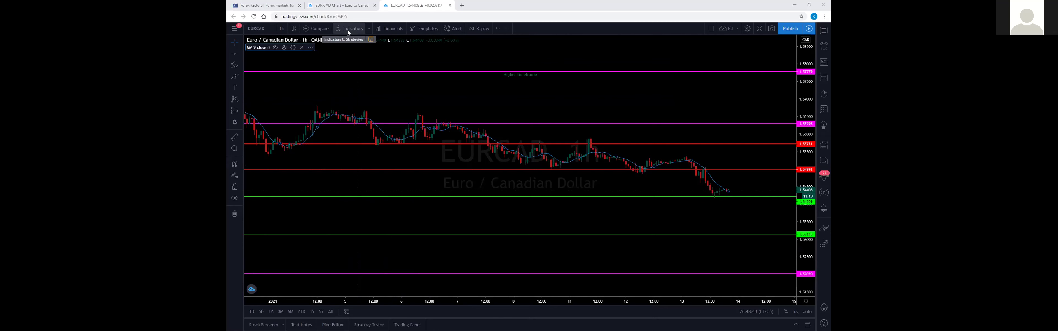
- Search the indicators for "moving average" and add the built-in Moving Average Exponential to the chart
click(349, 29)
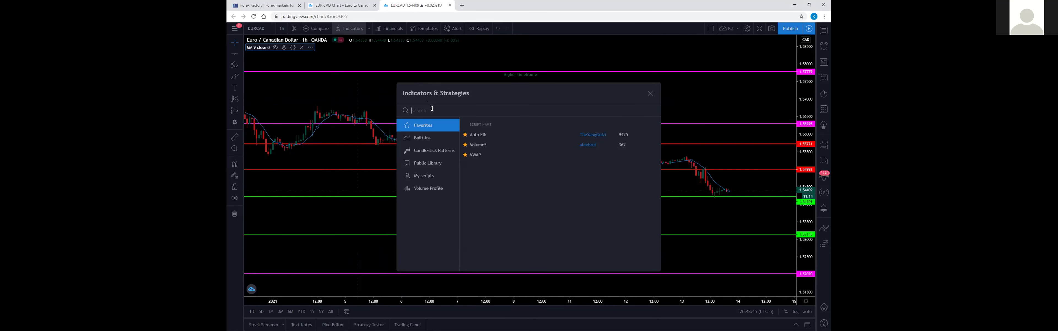
text(mov)
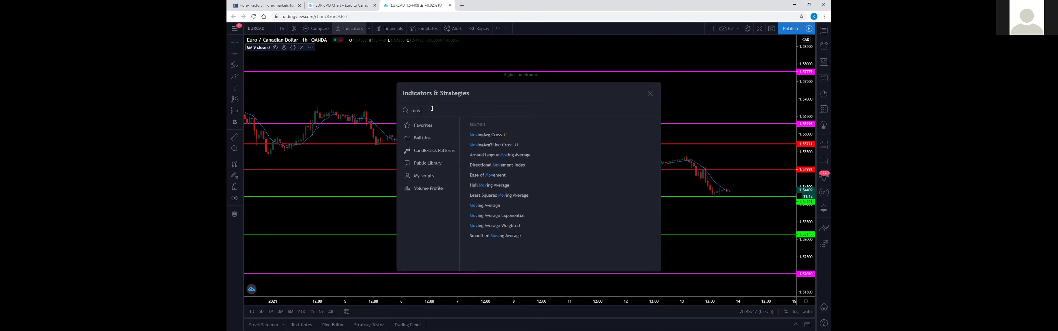
text(ing ac)
text(erage)
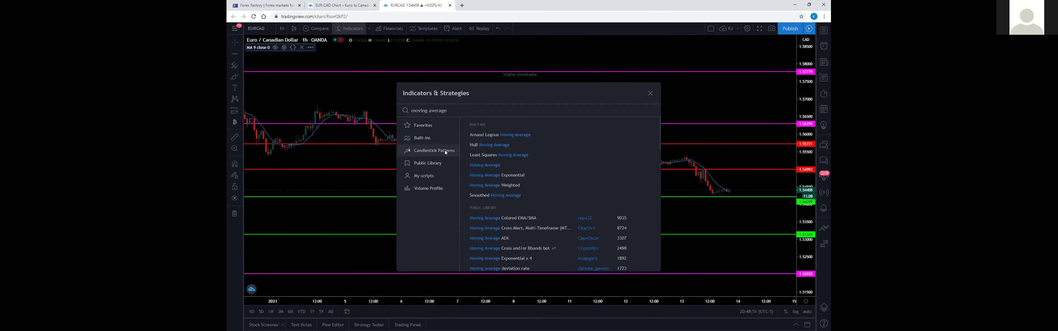
click(493, 177)
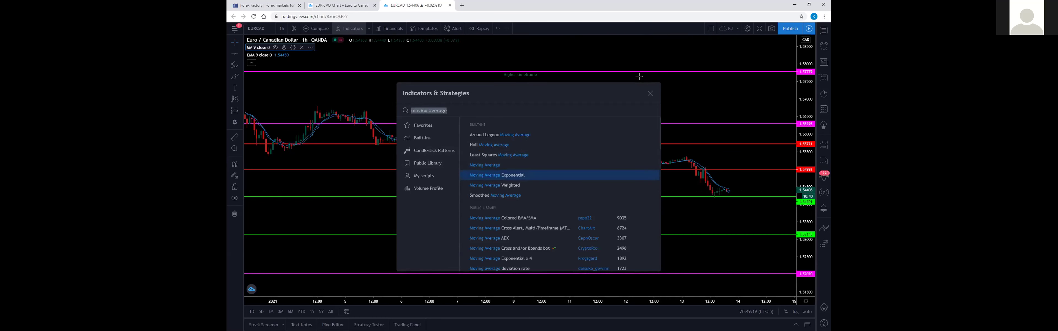
click(651, 93)
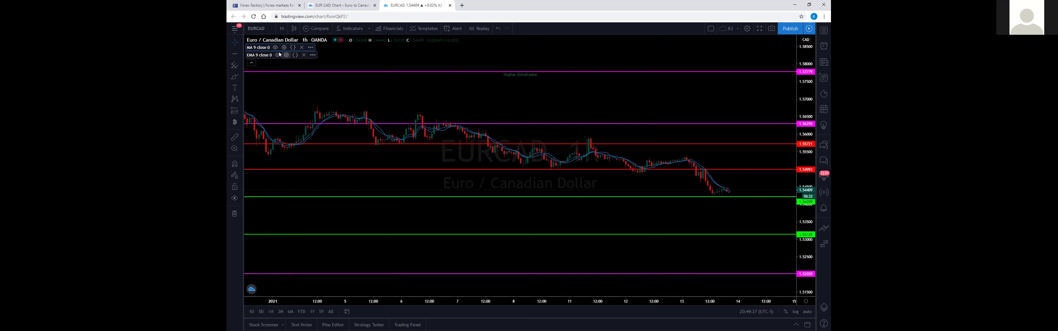
- Style the EMA line in white with the third of the four thickness levels
click(286, 55)
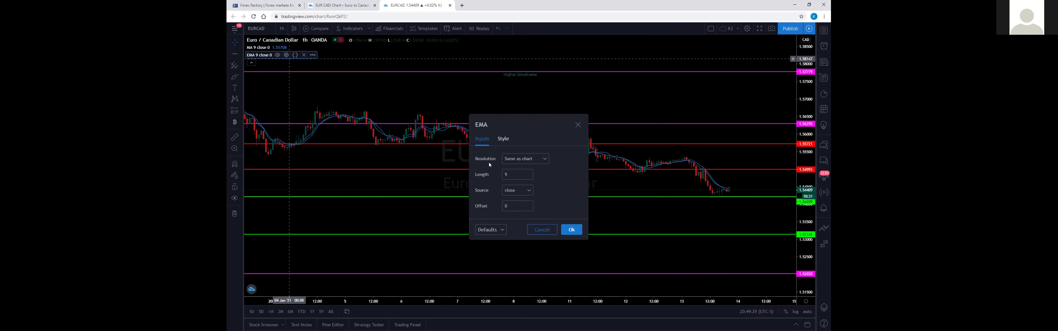
click(503, 139)
click(512, 159)
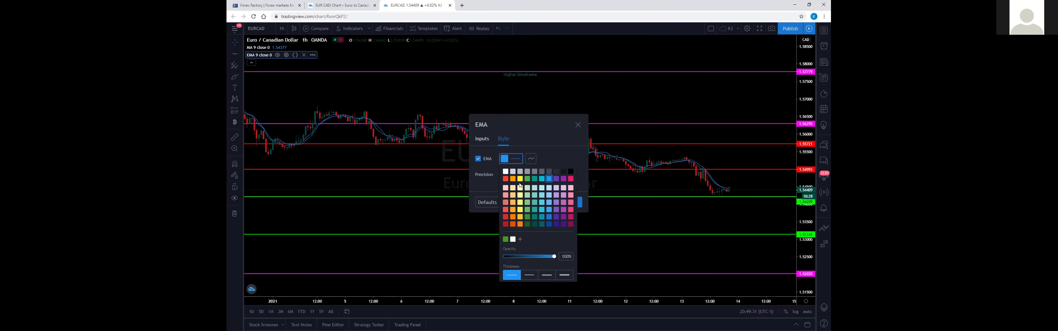
click(505, 170)
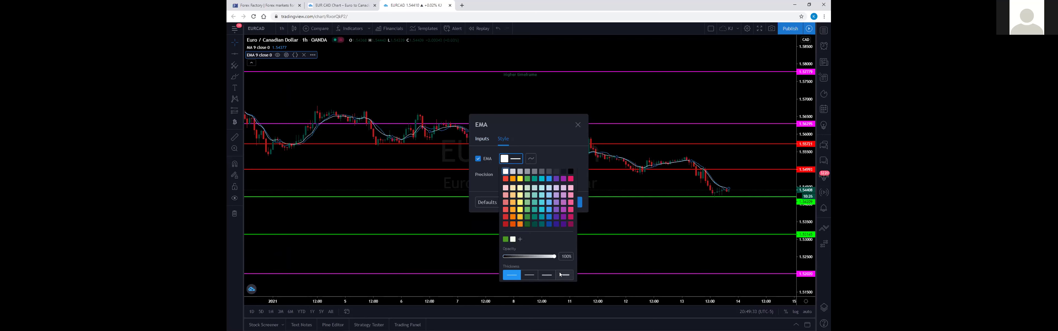
click(547, 275)
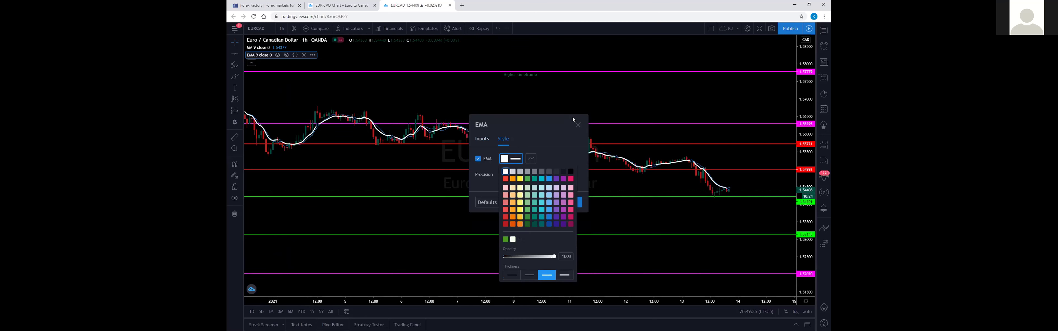
click(578, 124)
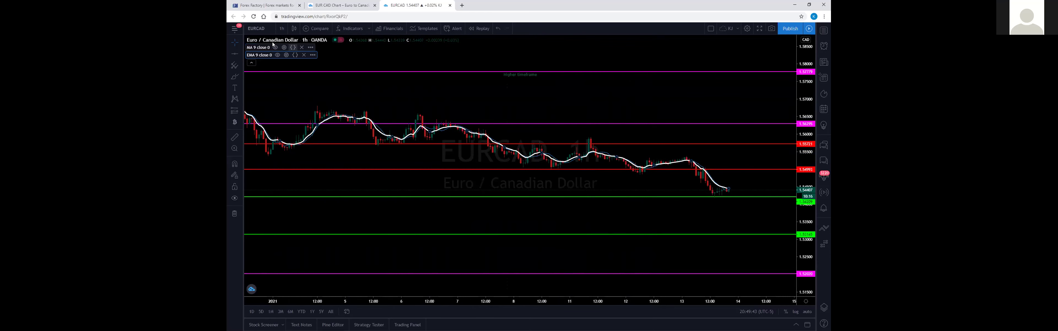
- Set the Moving Average line to the third of the four thickness levels, keeping it blue, and apply the style
click(284, 47)
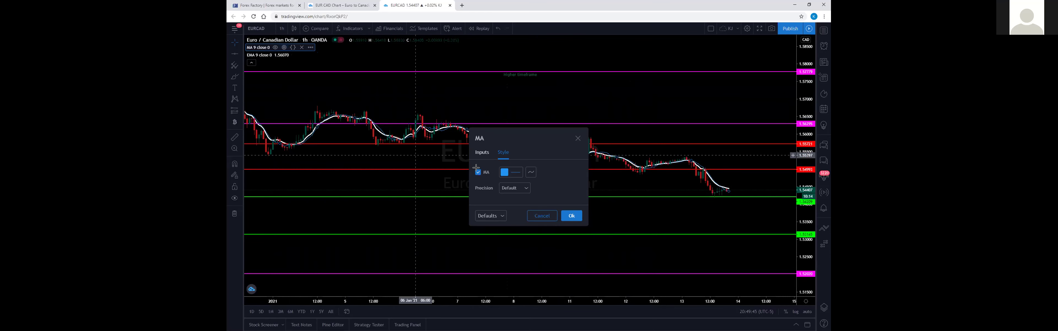
click(530, 172)
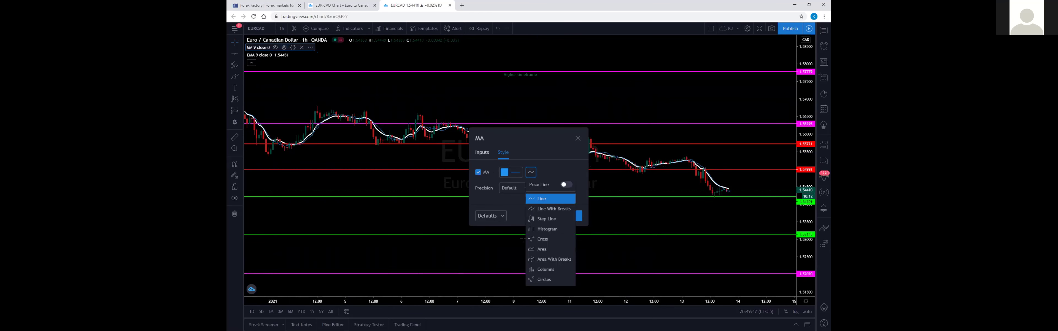
click(513, 174)
click(530, 288)
click(552, 288)
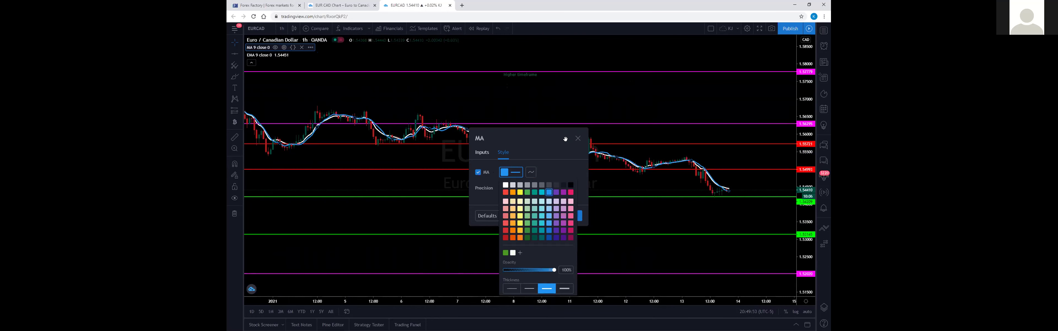
click(580, 247)
click(572, 215)
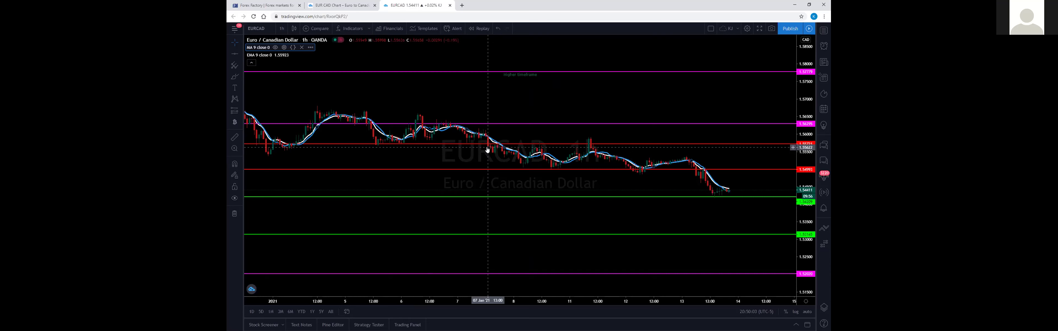
- View both moving averages on the 15-minute interval and switch the chart to the 1-day interval
click(282, 28)
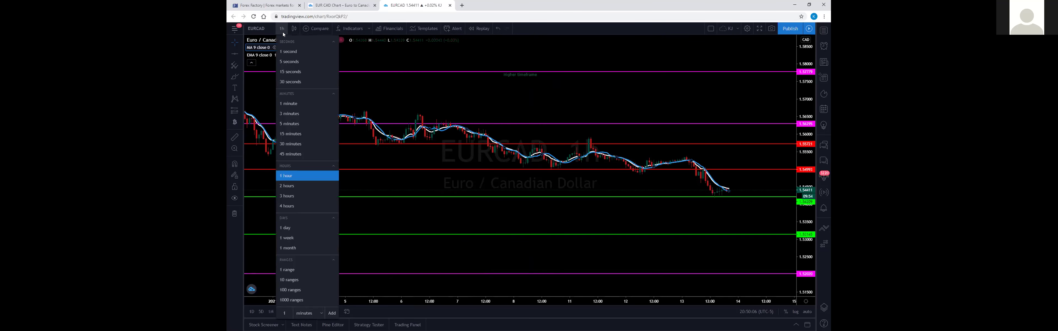
click(290, 133)
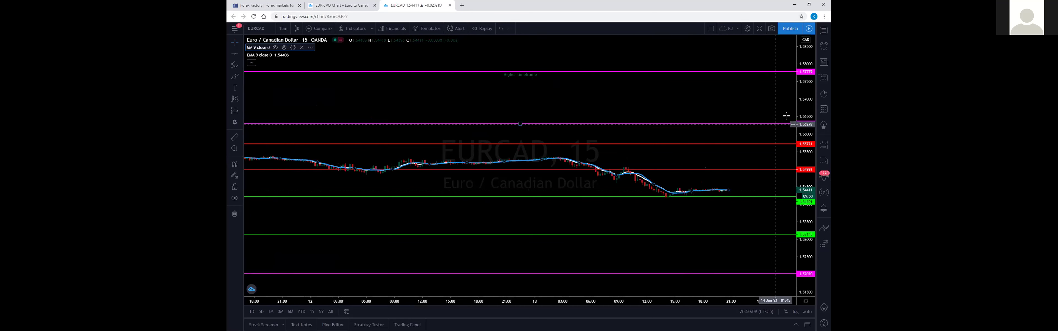
drag(807, 106, 817, 86)
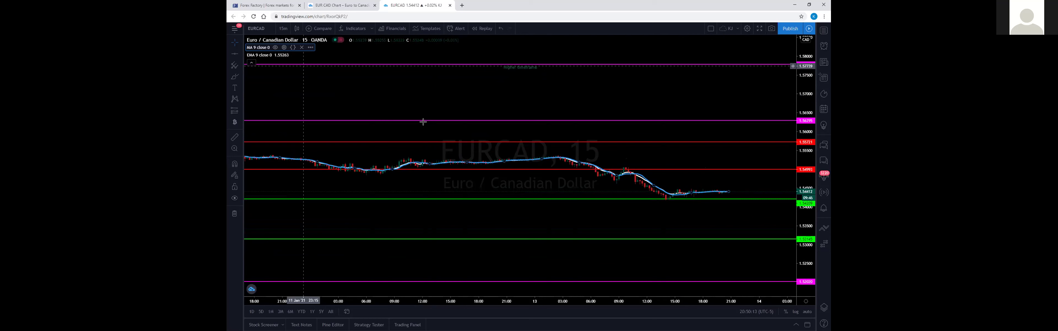
click(283, 28)
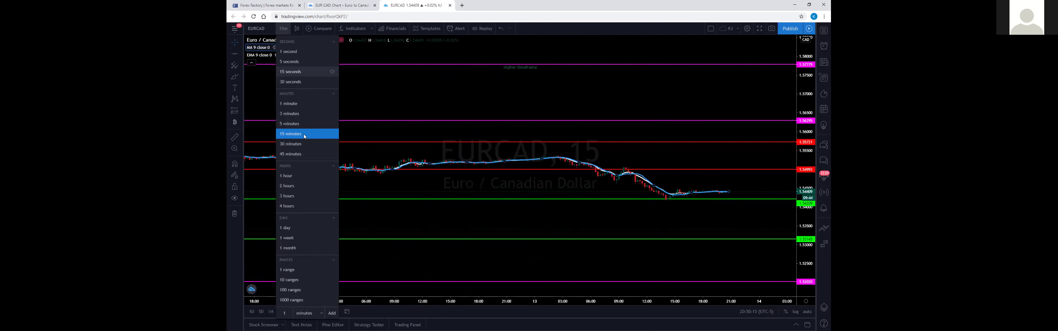
click(296, 229)
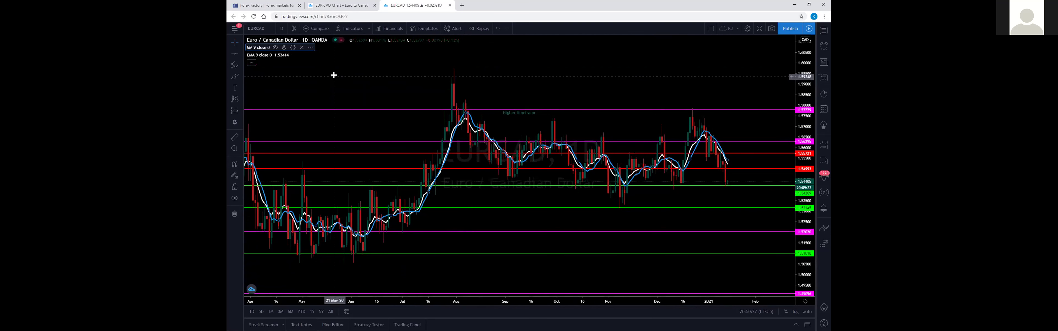
- Measure the price distance from the early August candles down toward the moving averages and clear the measurement
click(235, 137)
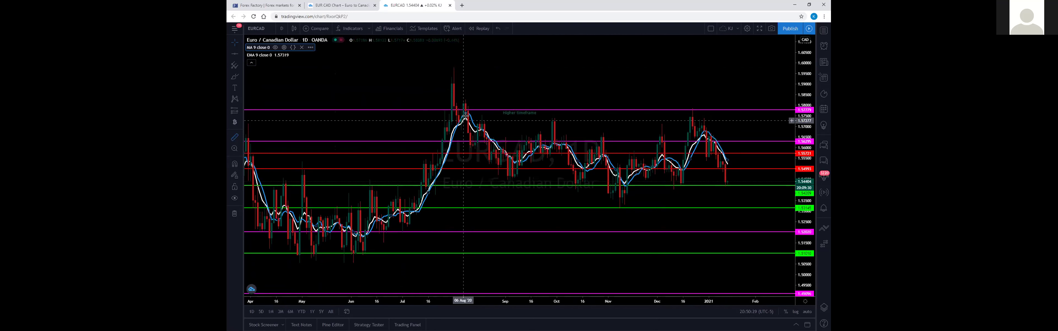
click(467, 113)
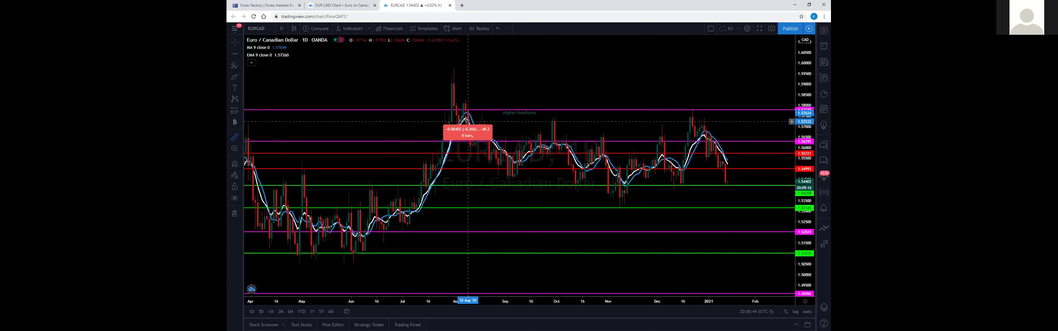
key(Escape)
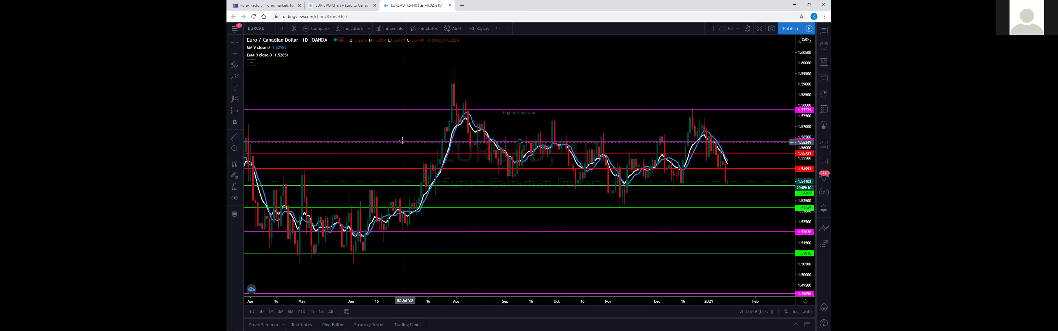
- Remove the exponential moving average from the daily chart, keeping only the Moving Average
mouse_move(298, 56)
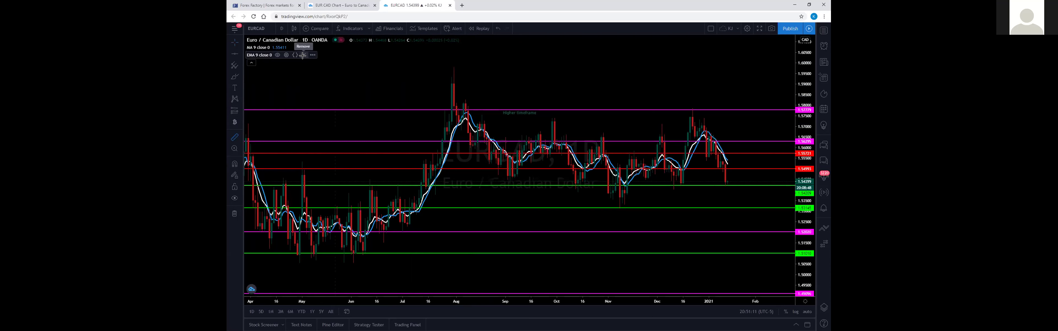
click(304, 55)
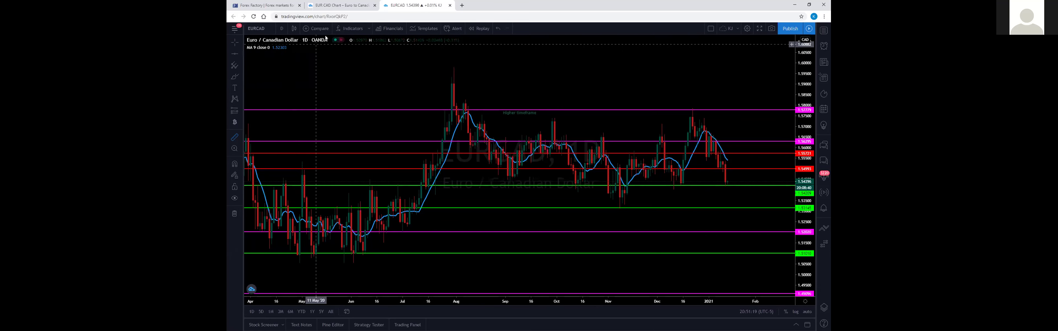
- Search the indicators for "rsi" and add the built-in Relative Strength Index to the daily EURCAD chart
click(368, 29)
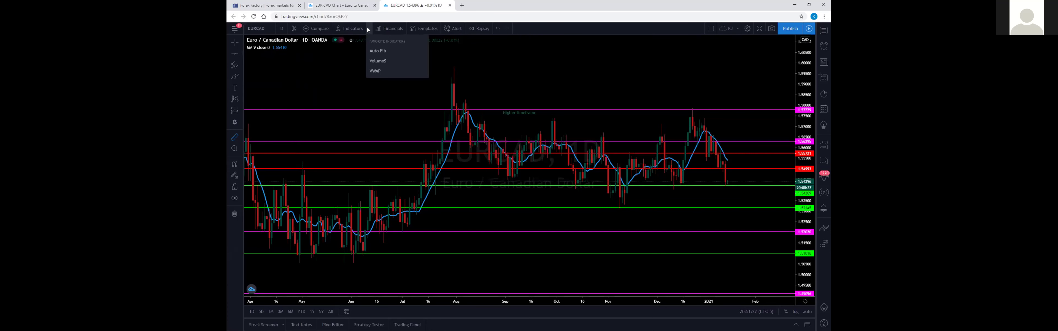
click(349, 29)
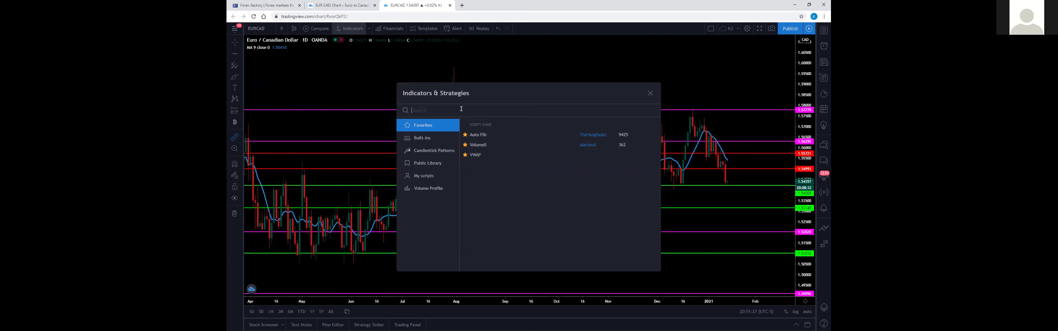
text(rsi)
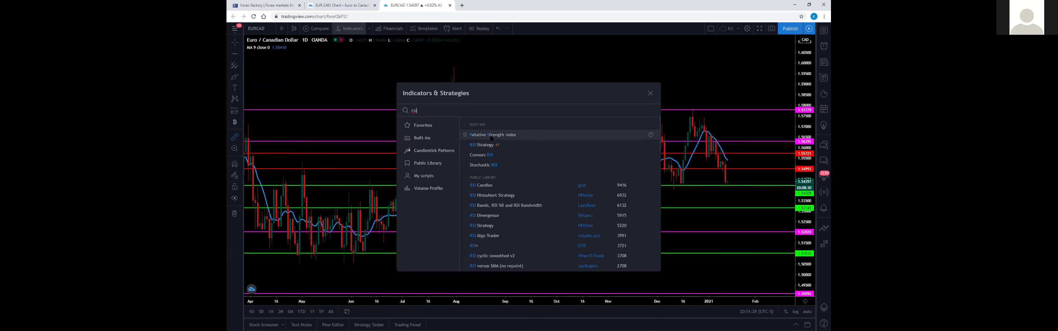
click(490, 135)
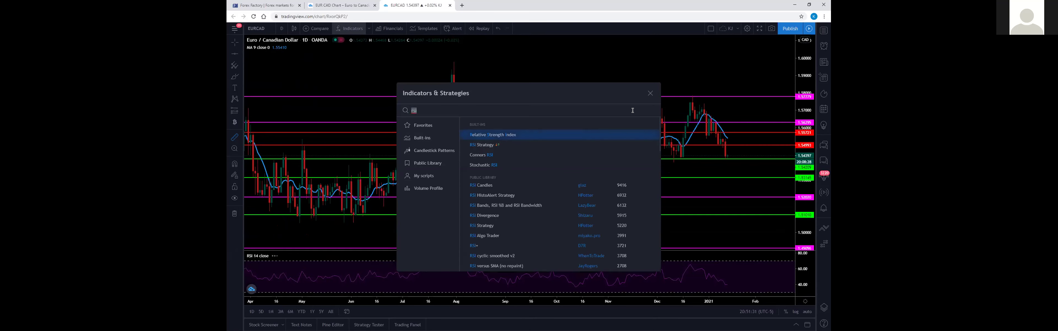
click(651, 93)
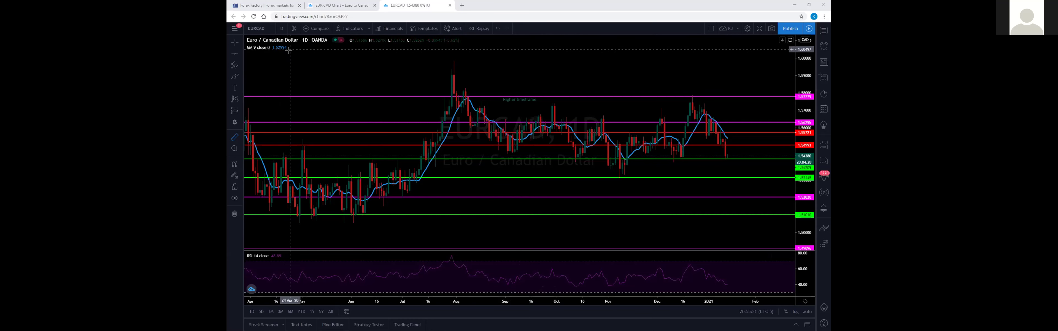
- Clear the daily EURCAD chart by removing the Moving Average, all drawings and the remaining indicators
mouse_move(291, 50)
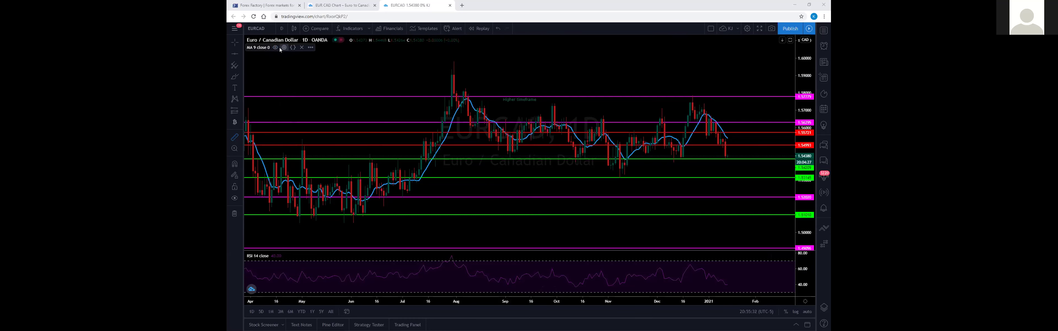
click(302, 48)
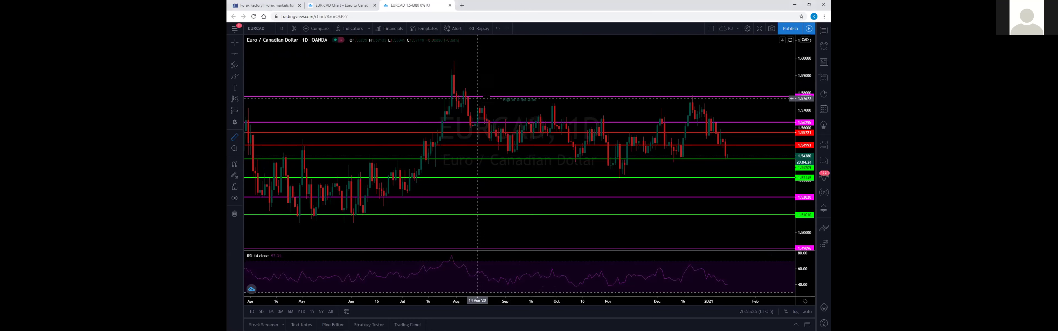
right_click(388, 73)
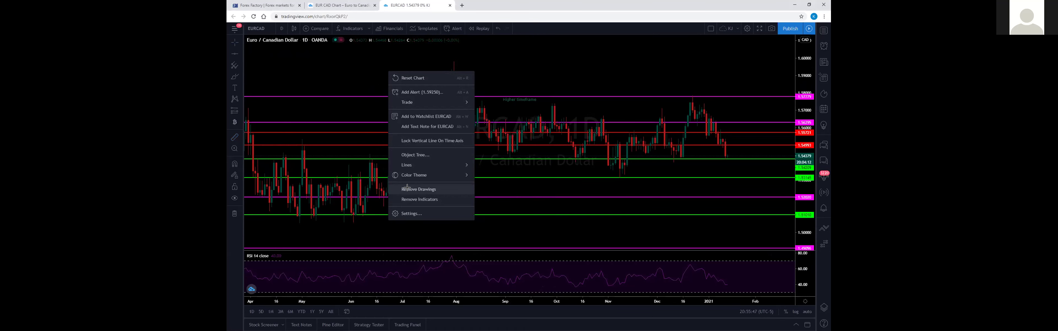
click(418, 189)
right_click(391, 123)
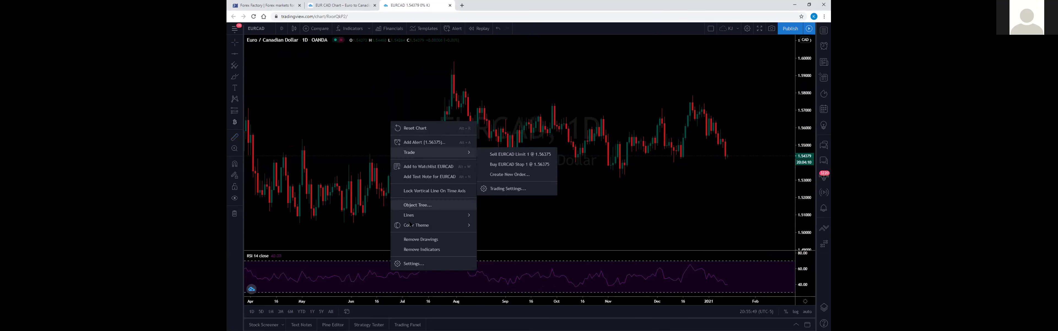
click(412, 249)
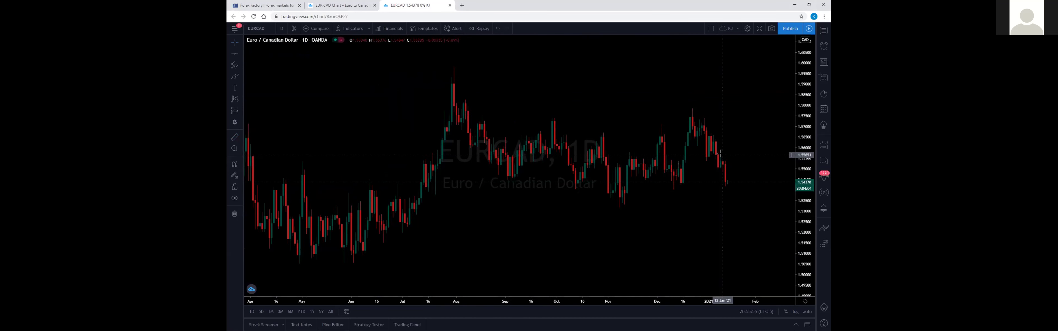
- Circle the mid-March 2020 peak candles on the daily chart with a freehand red brush stroke
drag(490, 183, 630, 196)
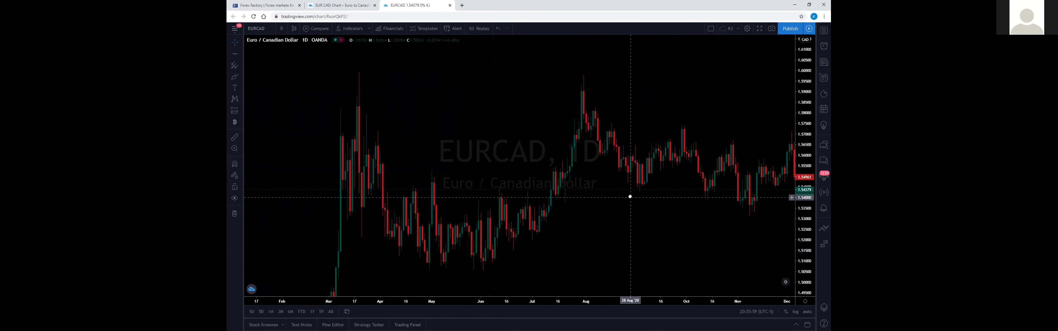
drag(458, 144, 616, 142)
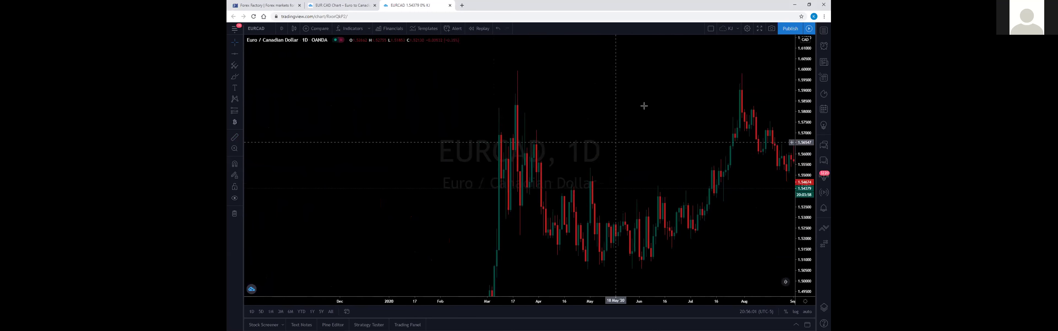
drag(802, 99, 791, 276)
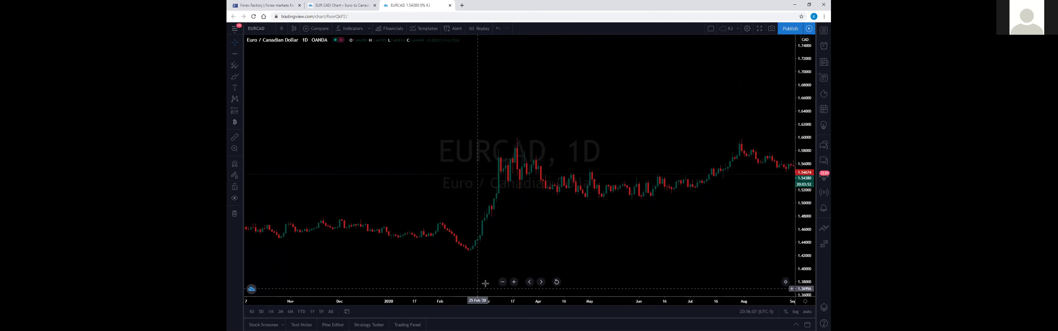
click(513, 281)
drag(362, 233, 553, 231)
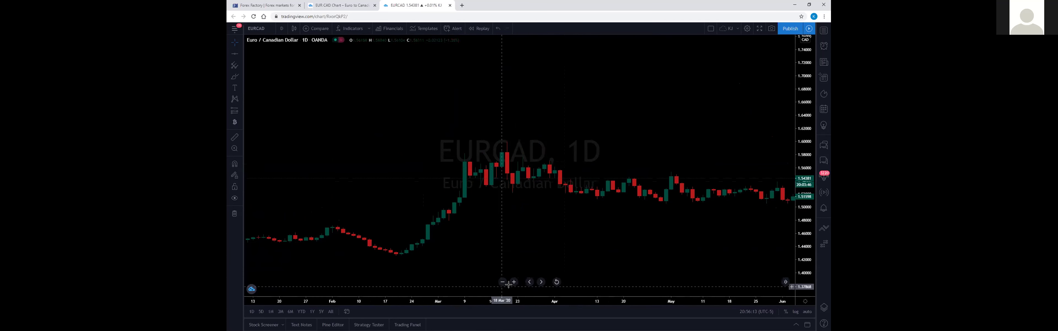
click(514, 281)
drag(354, 236, 669, 223)
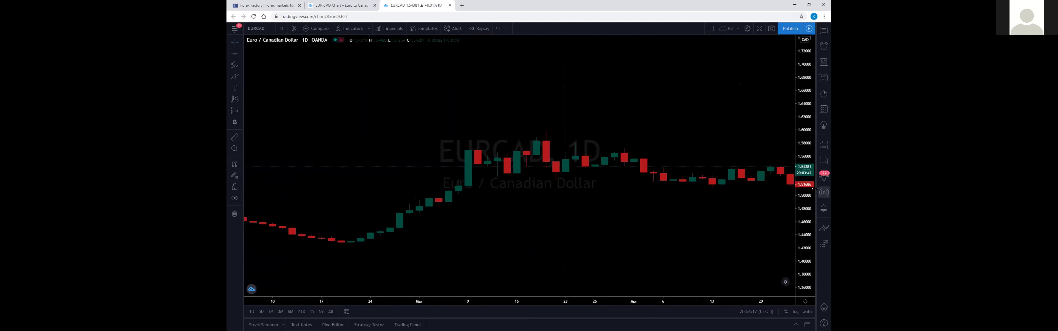
drag(805, 189, 805, 164)
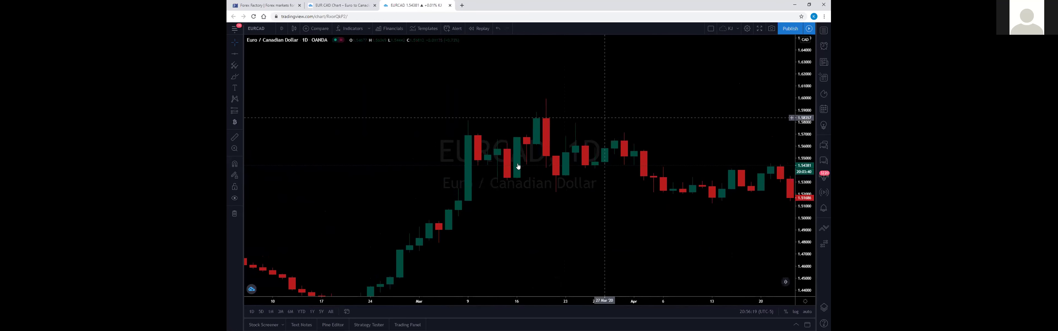
drag(518, 166, 510, 197)
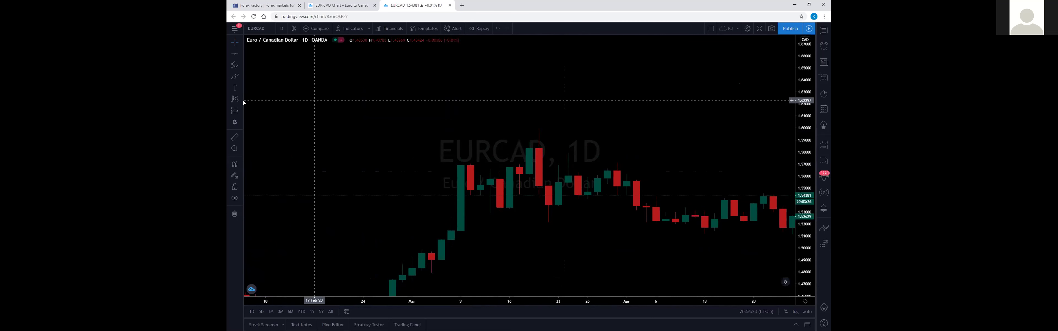
click(234, 76)
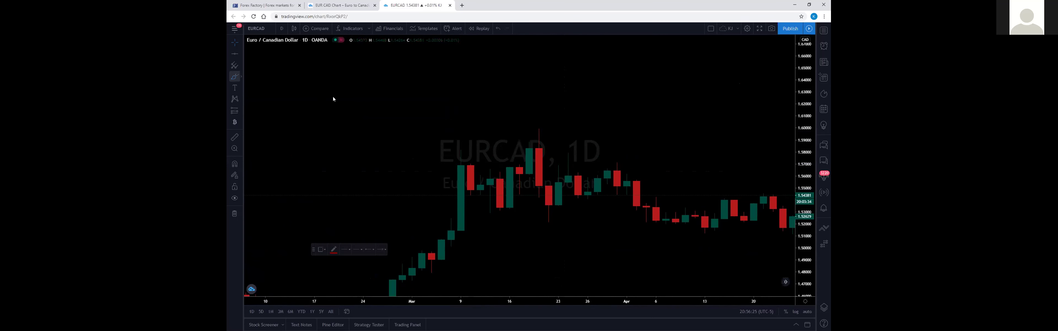
mouse_move(518, 123)
mouse_down()
mouse_move(567, 135)
mouse_move(545, 204)
mouse_move(518, 198)
mouse_move(510, 179)
mouse_up()
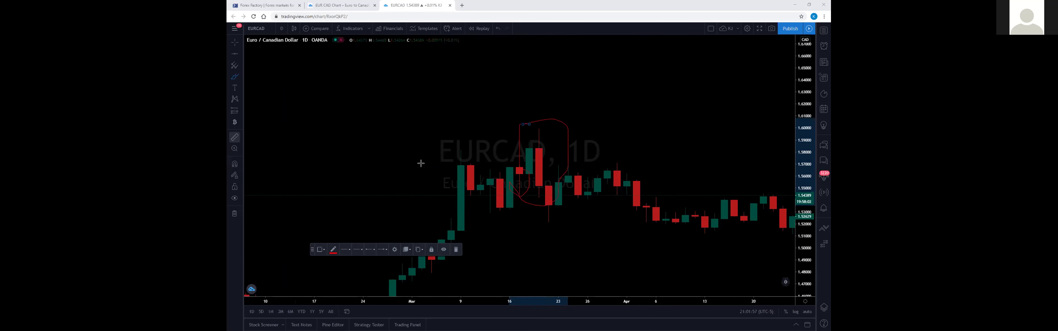
- Measure the price drop of the large red candle after the March 2020 peak and delete the red brush circle
click(539, 148)
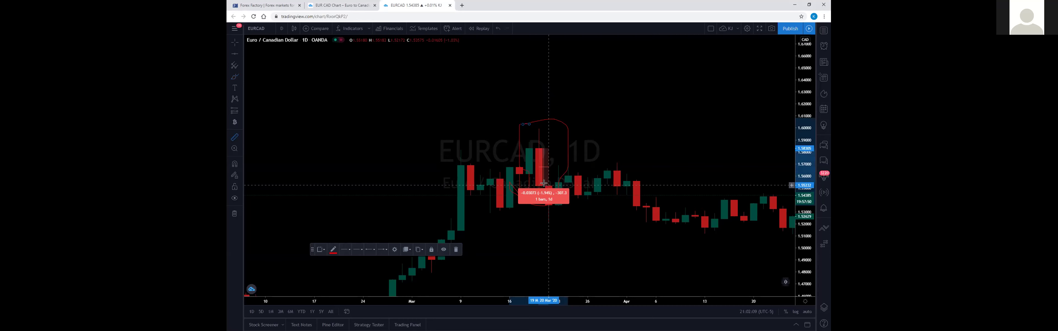
key(Escape)
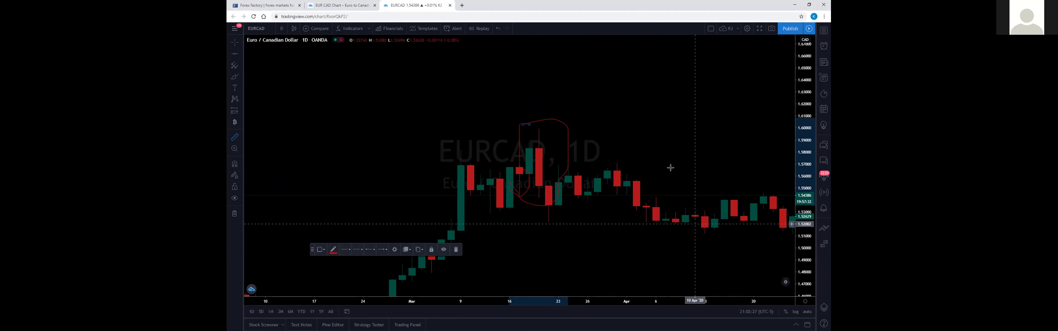
shift+click(650, 158)
drag(633, 152, 486, 123)
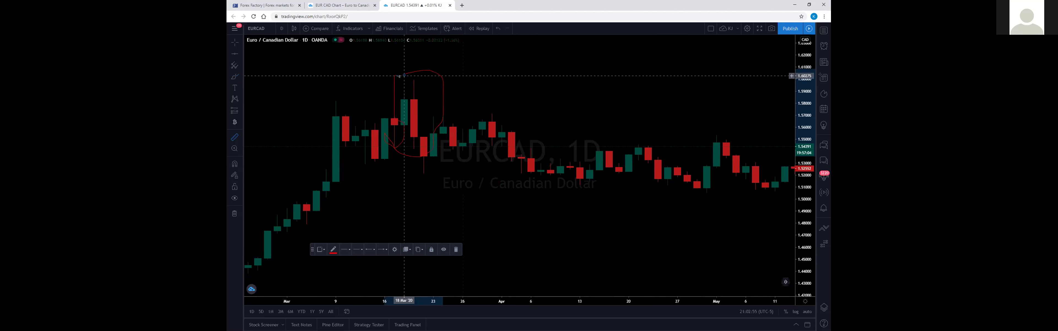
click(456, 249)
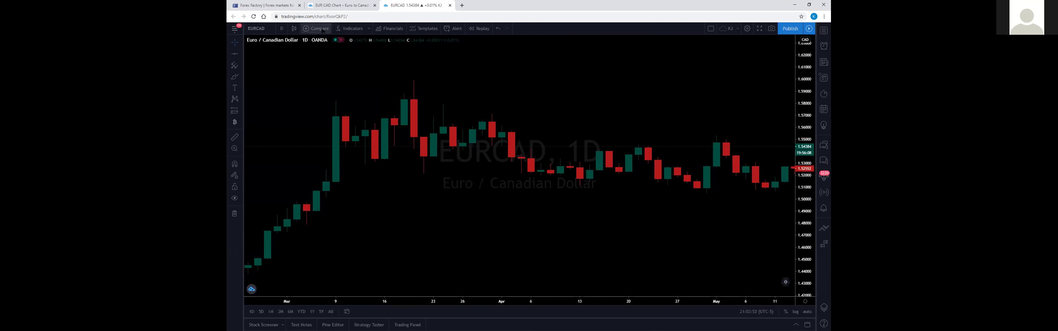
- Search the indicators for "moving" and add the built-in Moving Average to the daily EURCAD chart
click(359, 31)
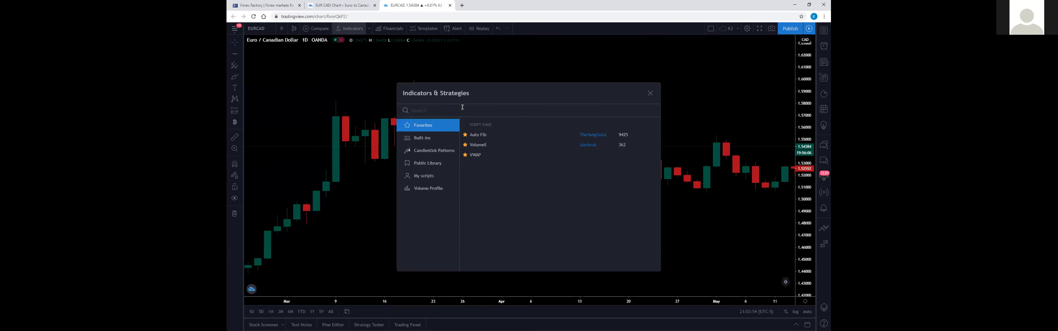
text(moving)
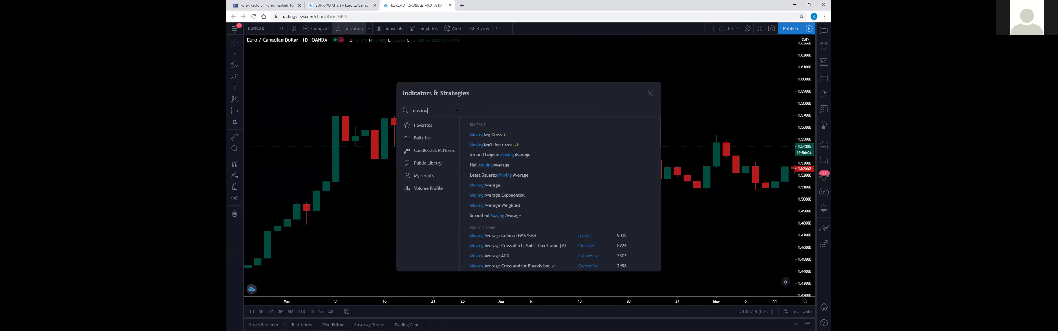
click(485, 185)
click(650, 93)
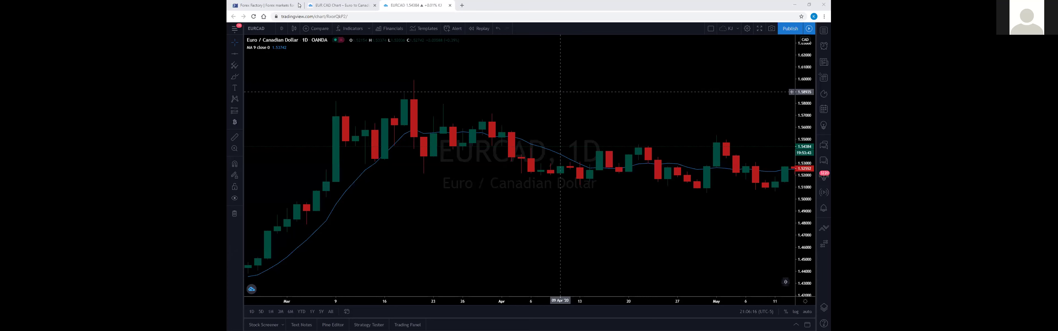
- Switch to the Forex Factory site to view the day's economic calendar
click(265, 4)
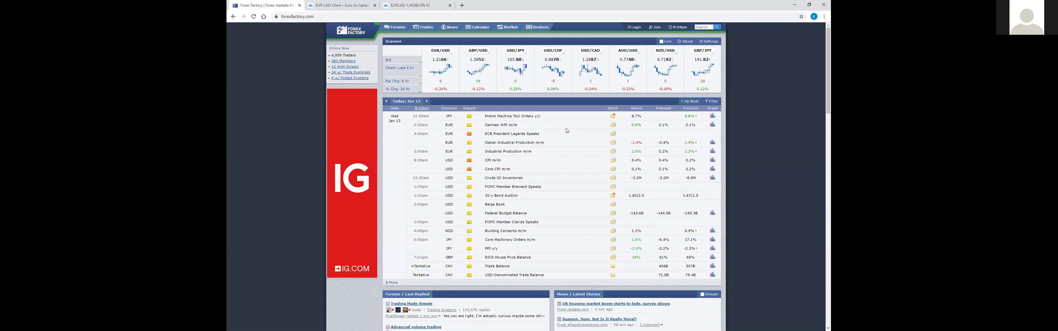
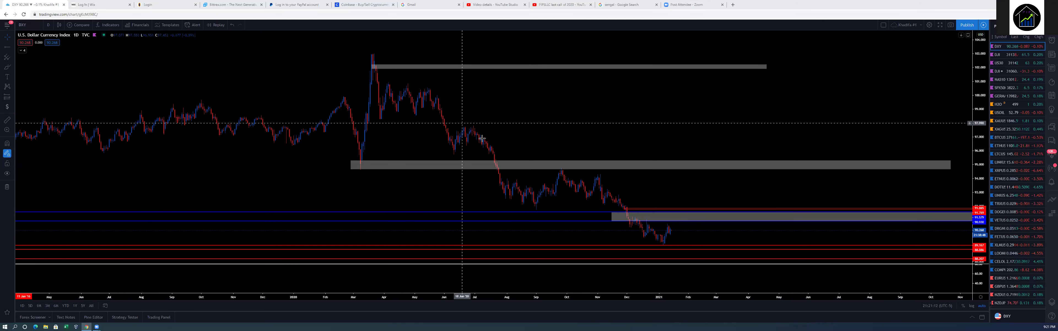
- Draw an upward arrow on the U.S. Dollar Index chart from the red support line beside the latest candles to the nearest gray zone
scroll(592, 138, up, 2)
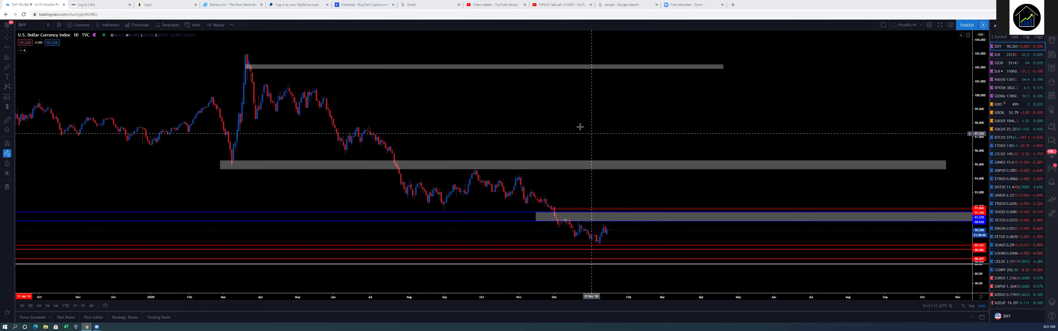
scroll(569, 130, up, 3)
scroll(560, 126, up, 3)
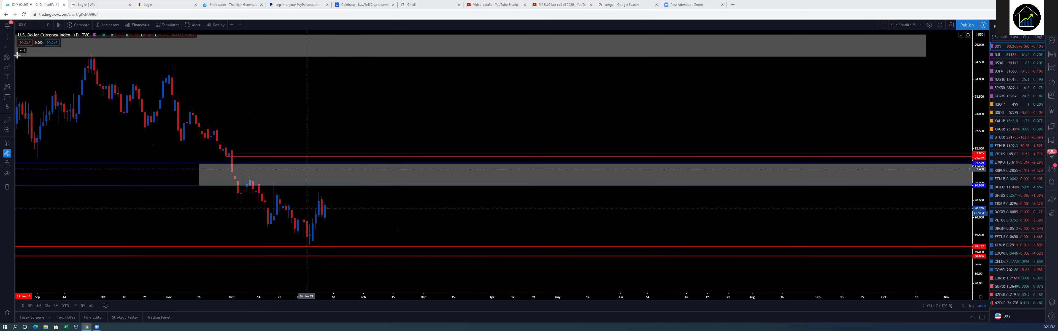
click(14, 48)
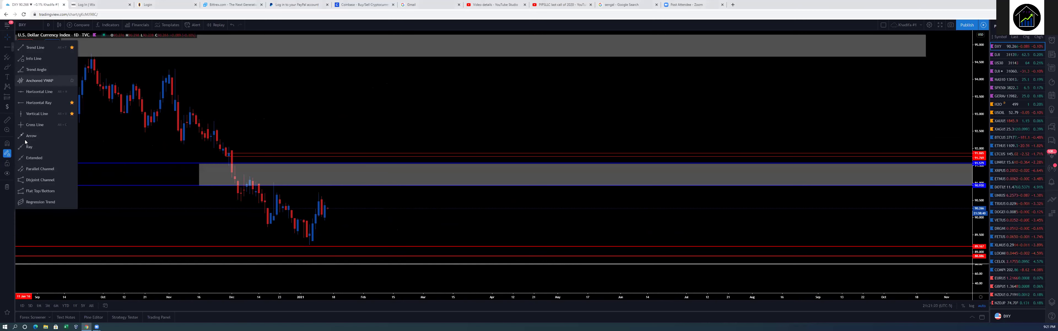
click(41, 138)
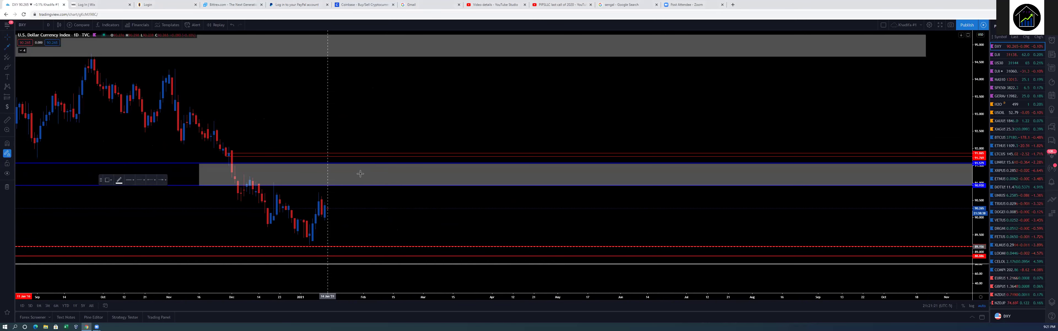
click(327, 245)
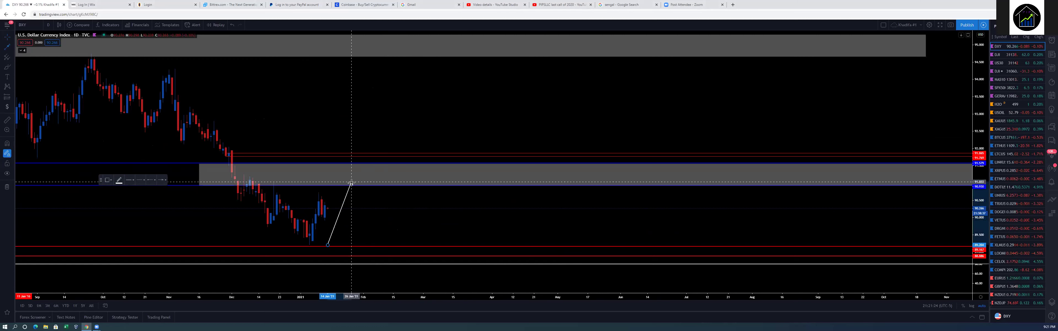
click(351, 183)
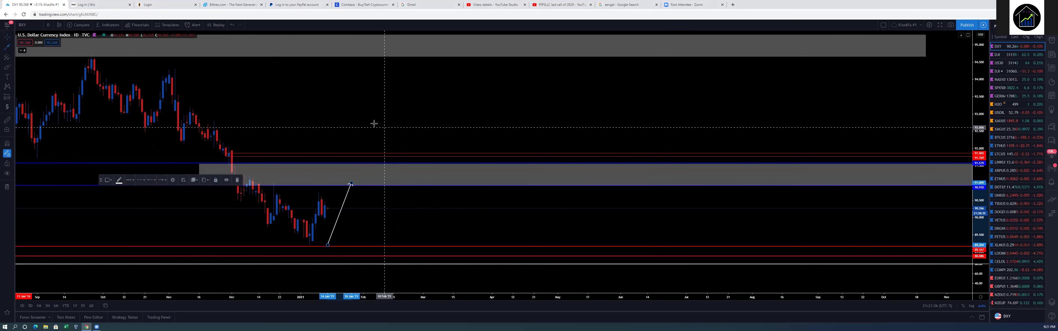
scroll(445, 185, down, 3)
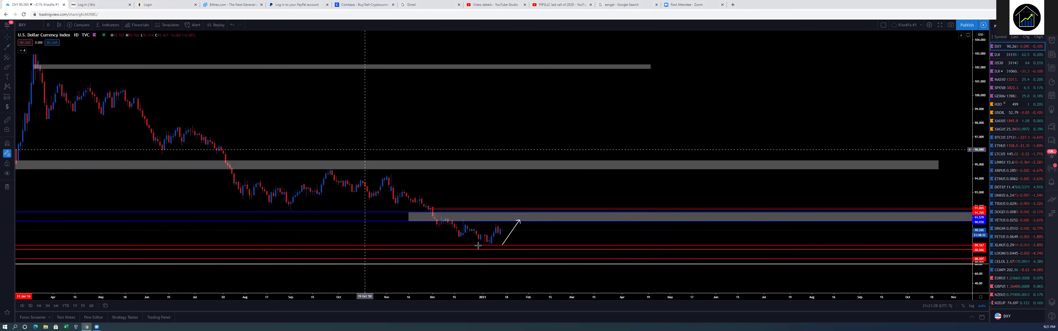
- Draw an orange rectangle over the lows around the start of January 2021, extending forward to about mid-March
scroll(489, 233, up, 2)
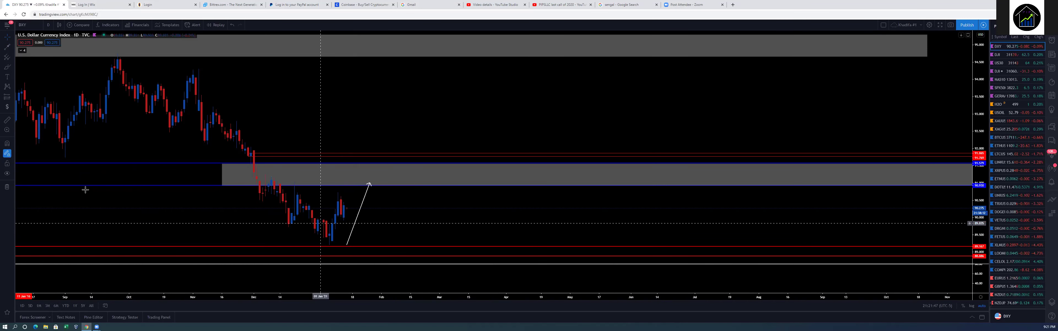
click(13, 68)
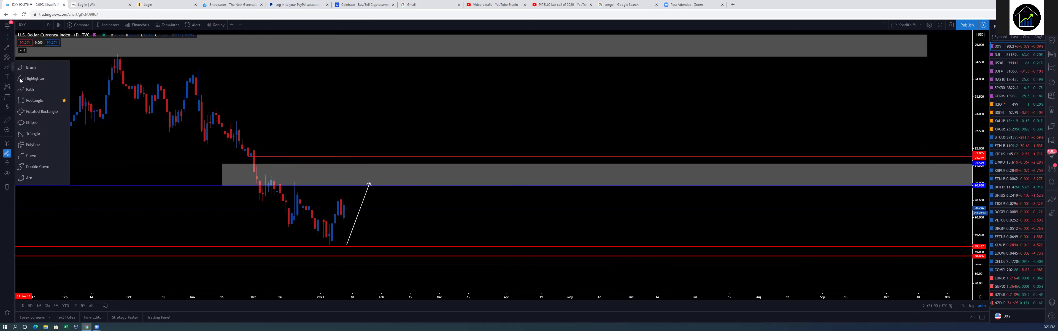
click(34, 100)
drag(315, 220, 361, 245)
drag(462, 245, 471, 237)
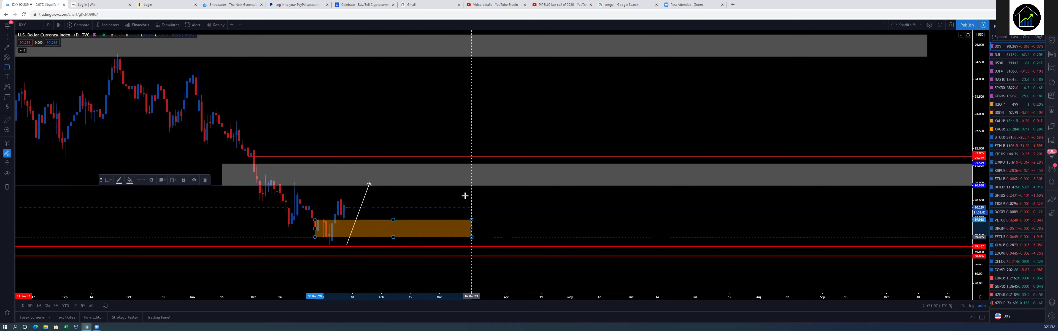
click(272, 253)
- Move the white upward arrow so it starts at the latest candle and ends above the nearest gray zone
drag(359, 213, 355, 190)
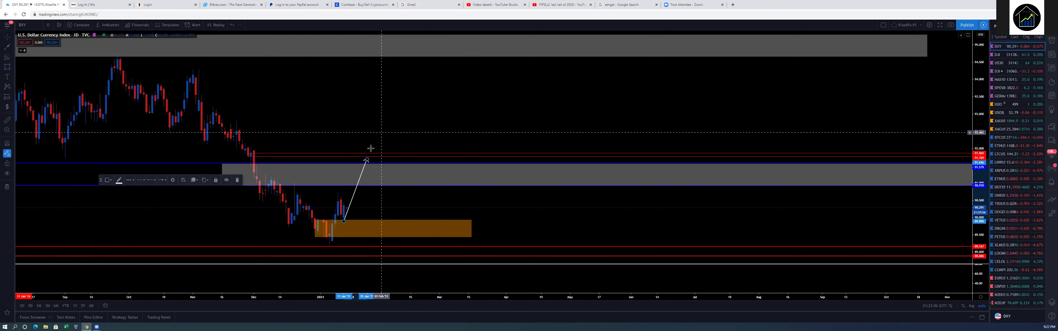
right_click(381, 132)
click(369, 205)
click(439, 222)
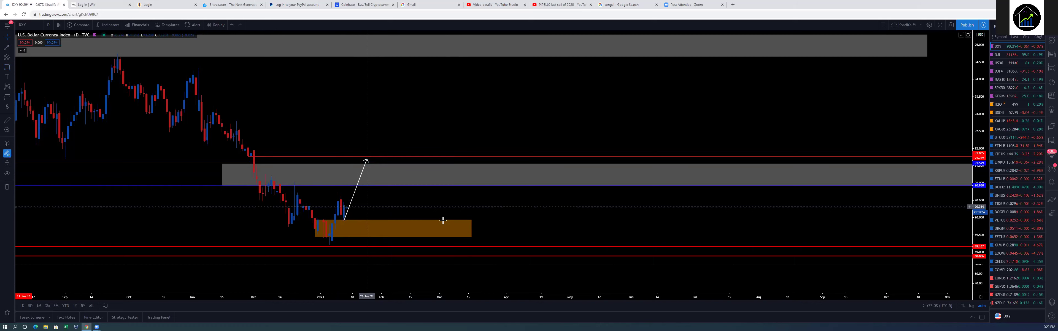
scroll(439, 218, down, 1)
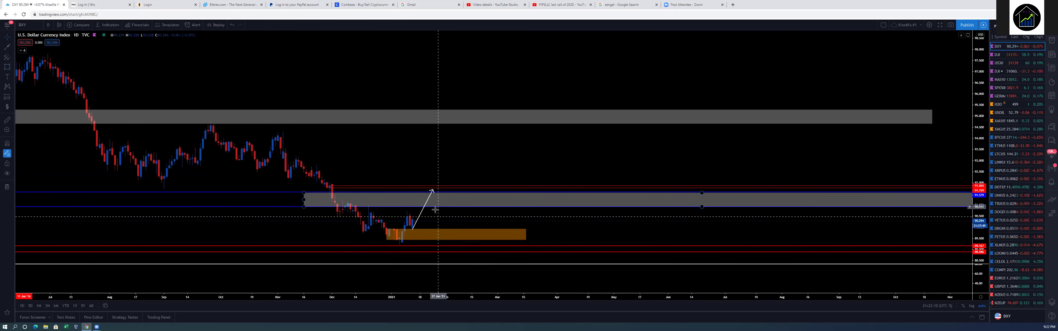
scroll(437, 212, up, 1)
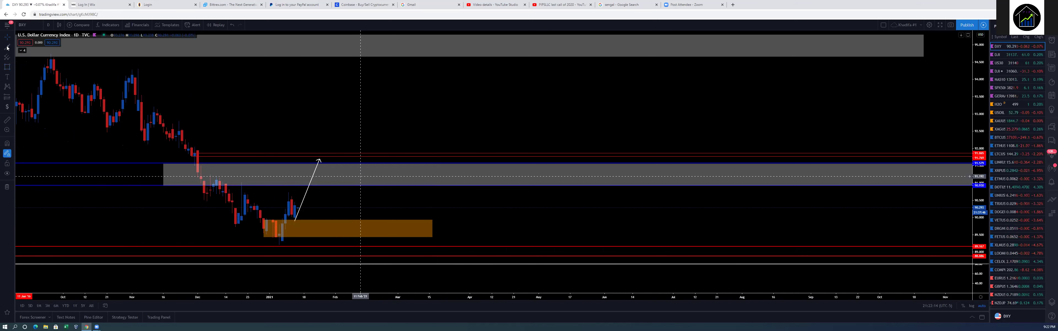
- Extend the projection from the arrow's tip with connected arrows rising further, pulling back to the gray zone's upper edge, and rising again
click(319, 161)
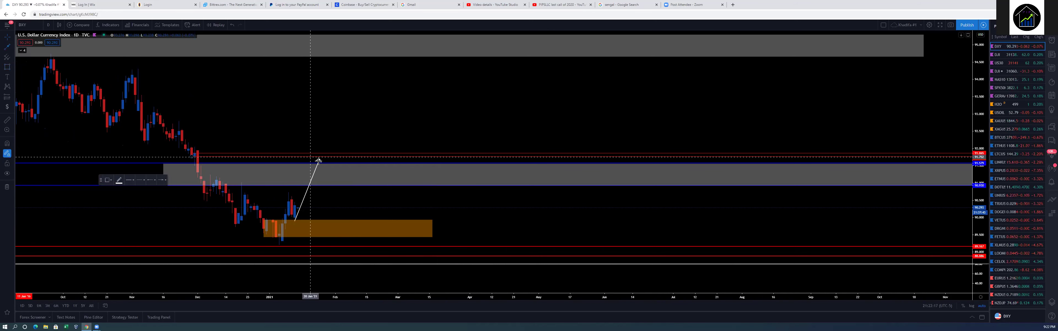
click(319, 158)
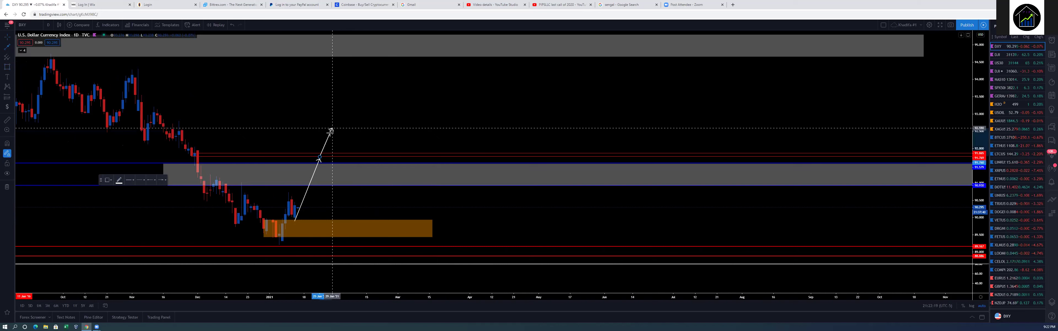
click(326, 137)
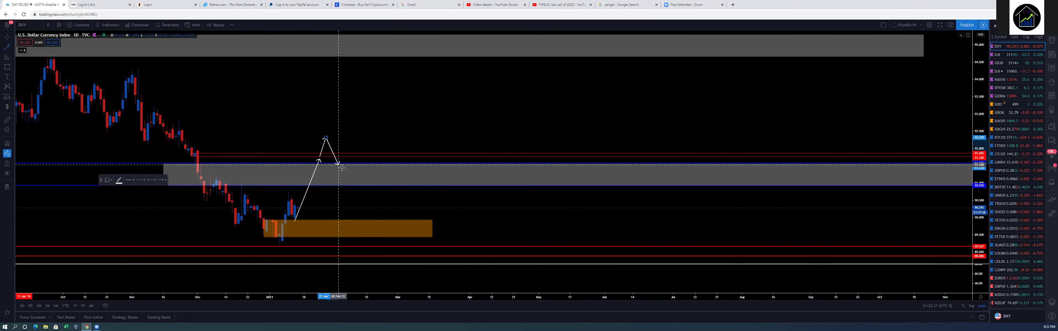
click(341, 167)
double_click(373, 123)
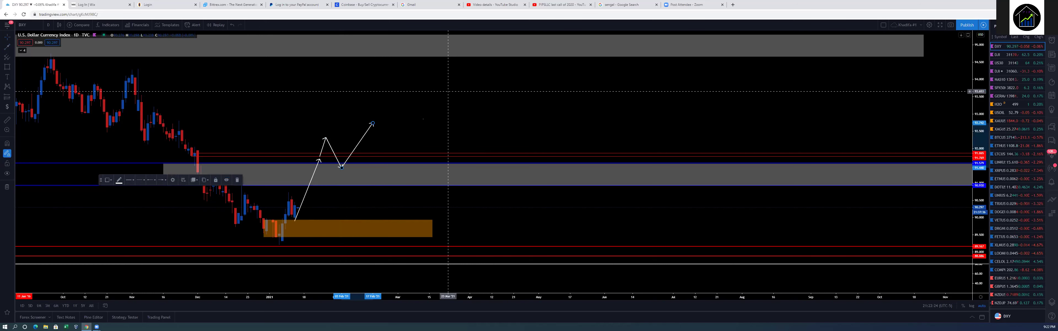
- Examine the U.S. Dollar Index's long-term price history, then the 2020 decline and the projected path beside the latest candles
scroll(448, 91, down, 5)
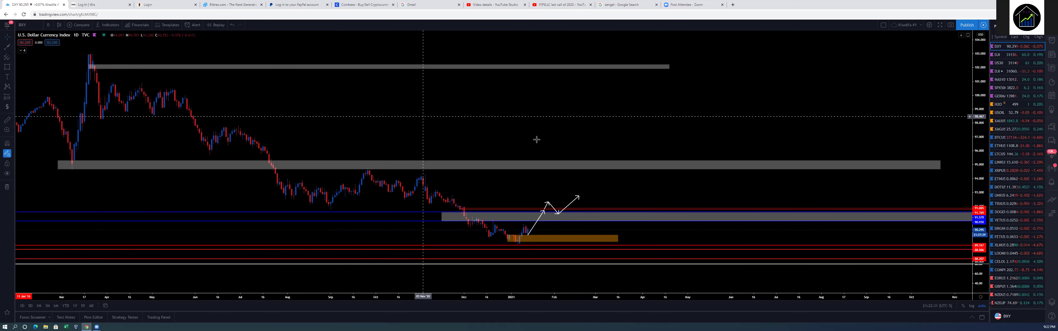
scroll(534, 147, down, 1)
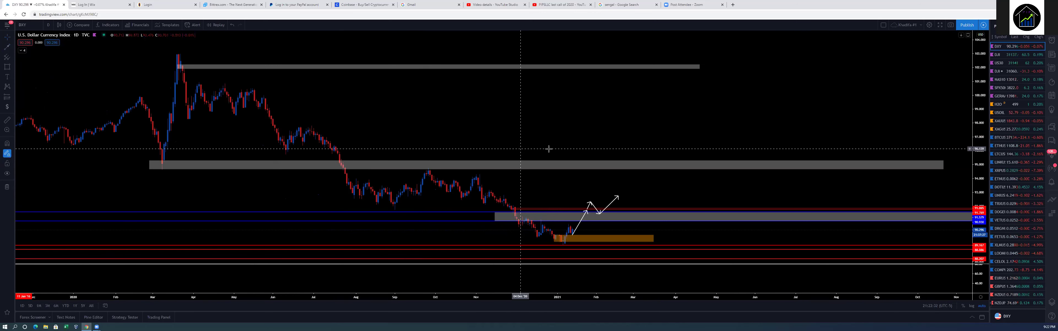
scroll(550, 146, down, 3)
scroll(552, 146, down, 3)
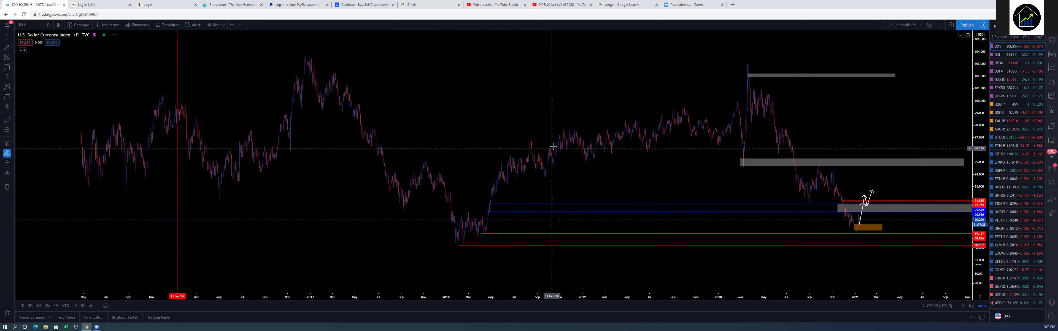
scroll(552, 147, down, 2)
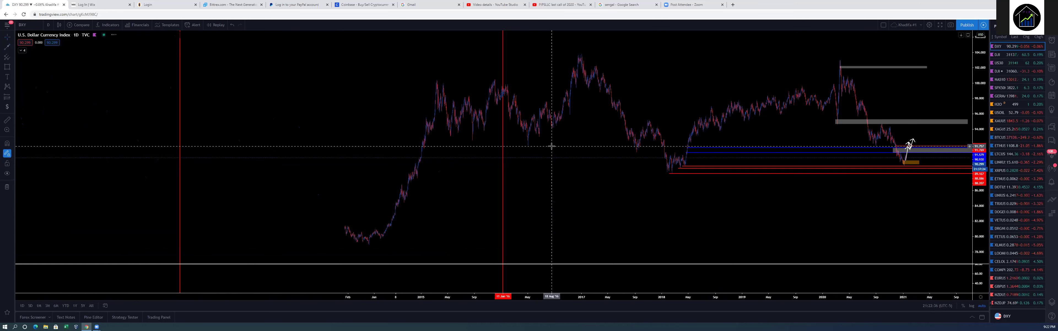
scroll(551, 147, down, 3)
scroll(551, 147, down, 2)
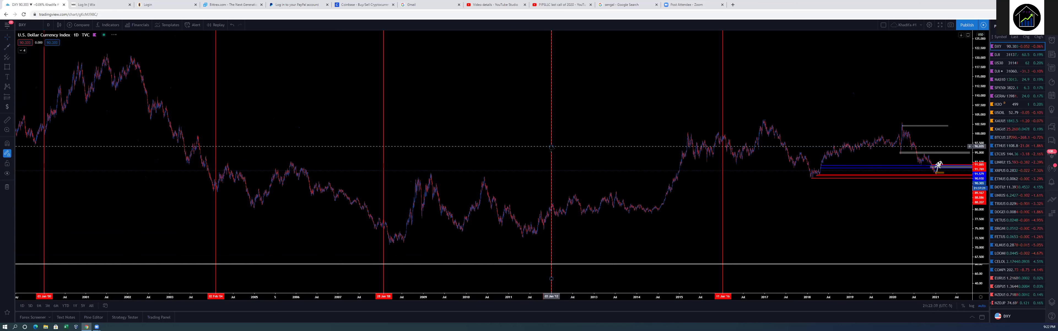
scroll(549, 156, down, 2)
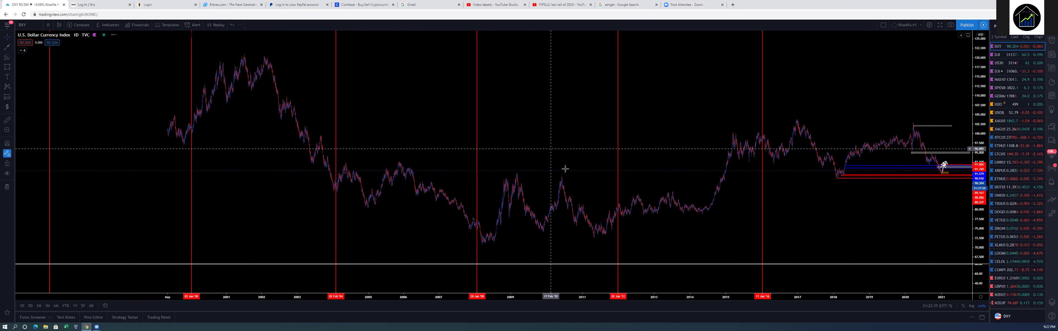
scroll(565, 166, up, 2)
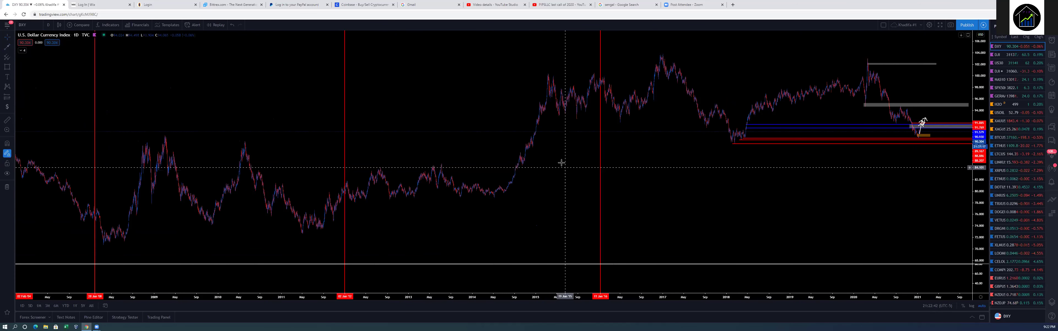
scroll(560, 158, up, 2)
scroll(558, 153, up, 2)
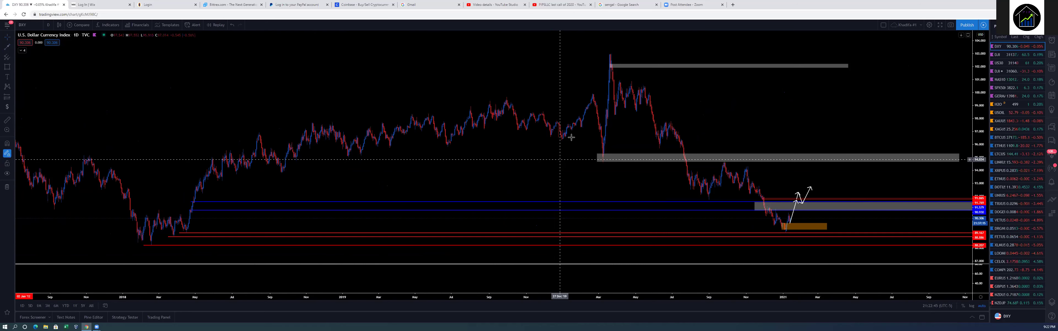
scroll(573, 137, up, 2)
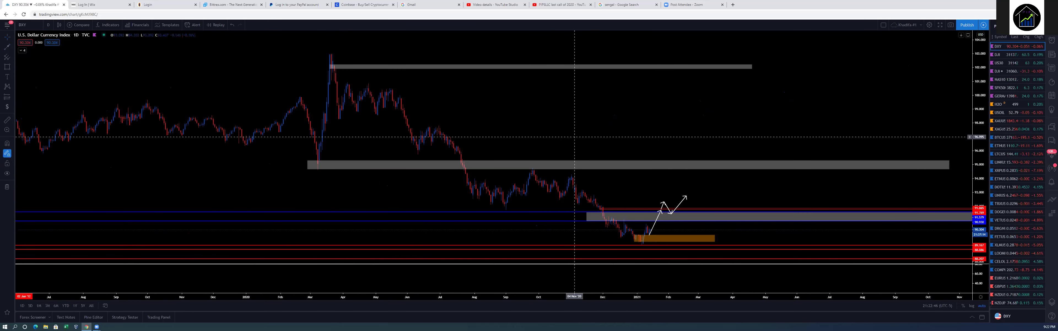
scroll(575, 137, up, 1)
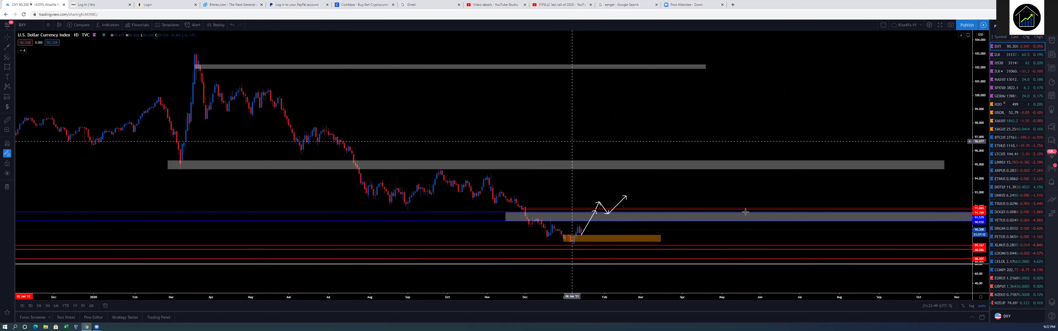
scroll(746, 213, down, 1)
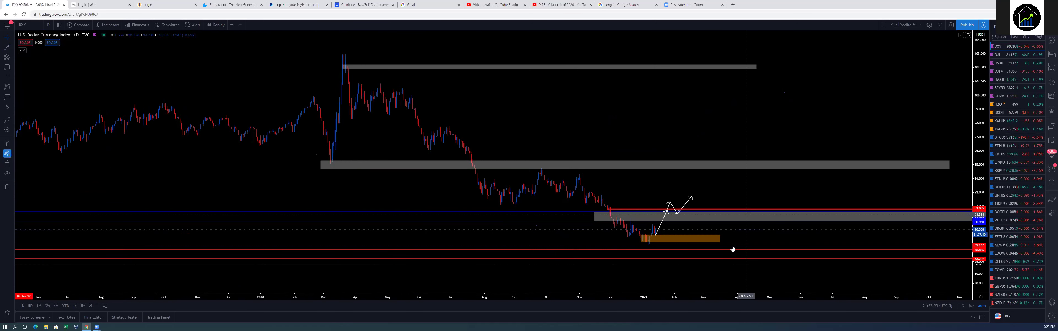
scroll(731, 243, down, 1)
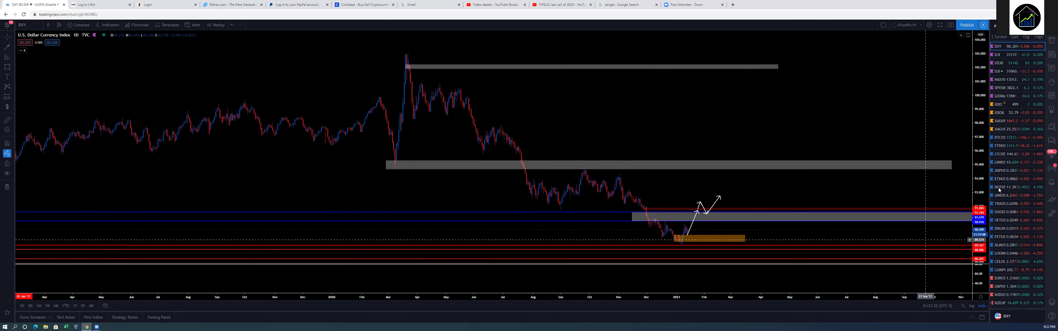
- Open the EURUSD chart from the watchlist's currency pairs
scroll(998, 189, down, 3)
scroll(1000, 196, down, 2)
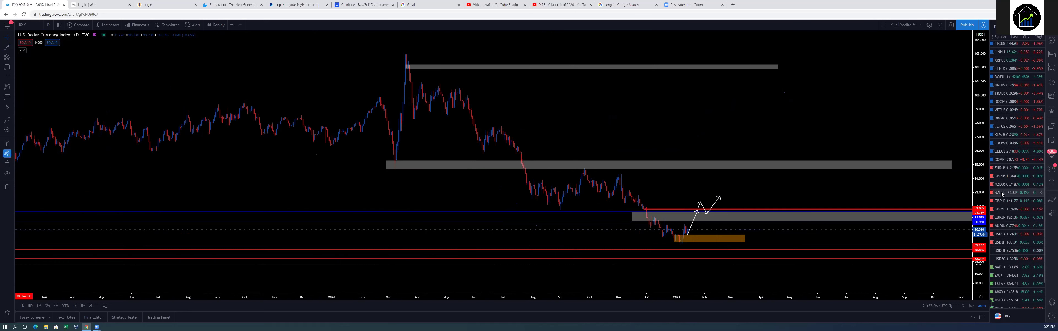
click(1000, 167)
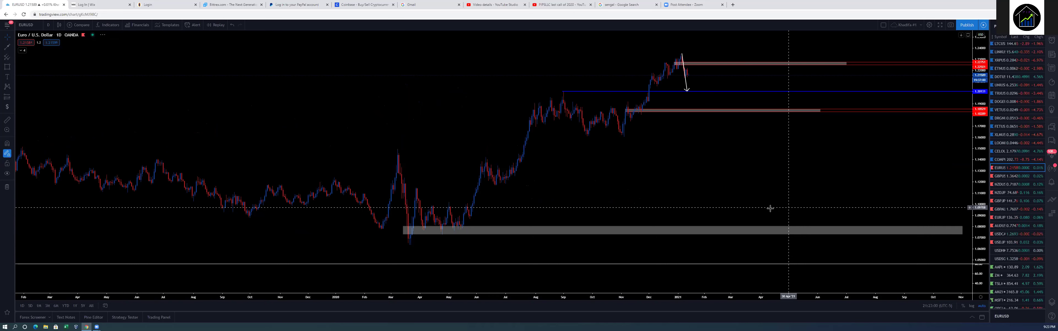
- Examine the latest EURUSD candles between the upper gray resistance zone and the blue level at the downward arrow's tip
scroll(770, 208, up, 3)
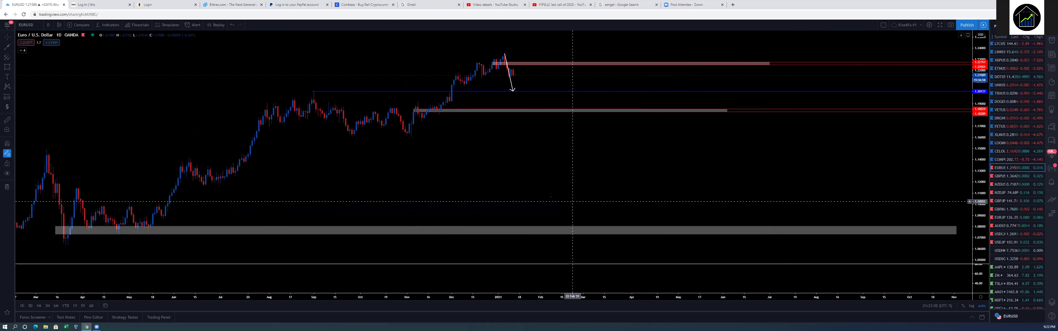
scroll(573, 201, up, 3)
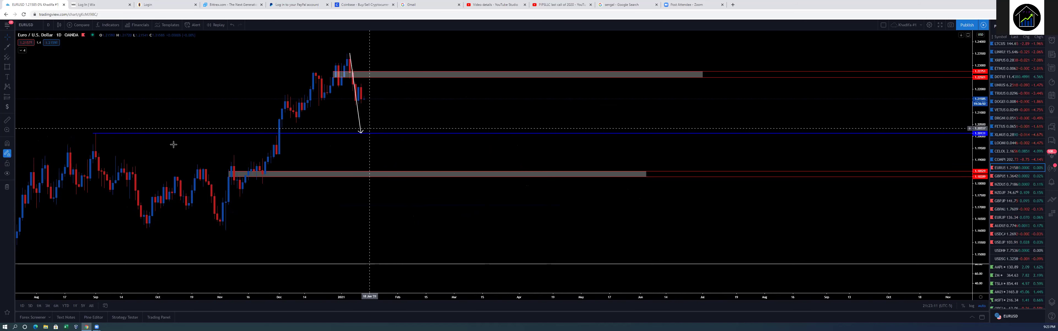
scroll(173, 145, up, 2)
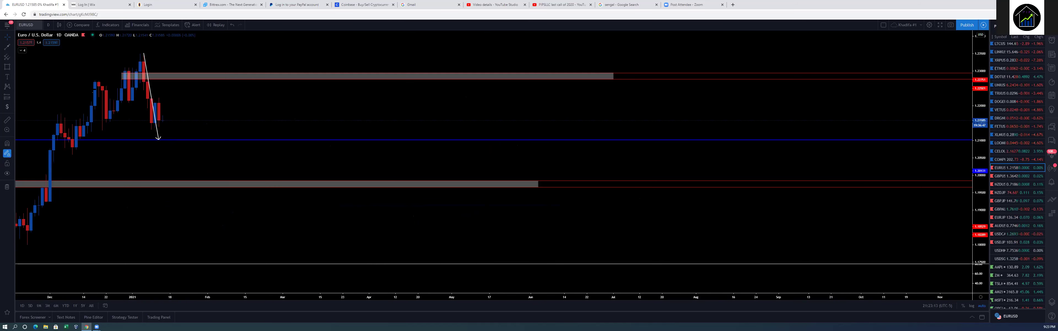
click(186, 85)
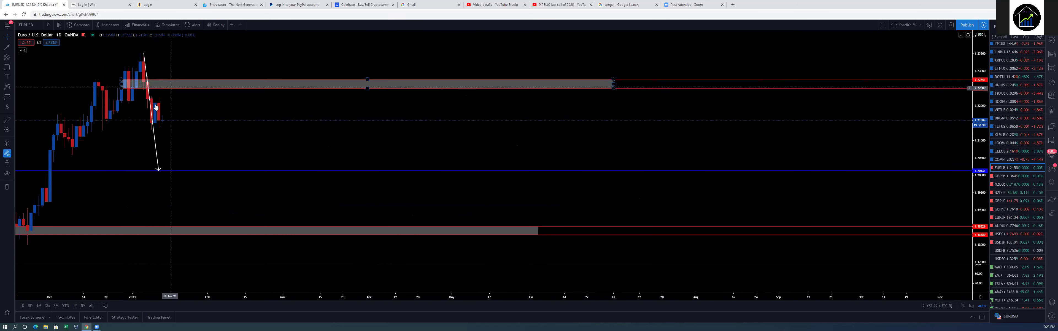
click(156, 119)
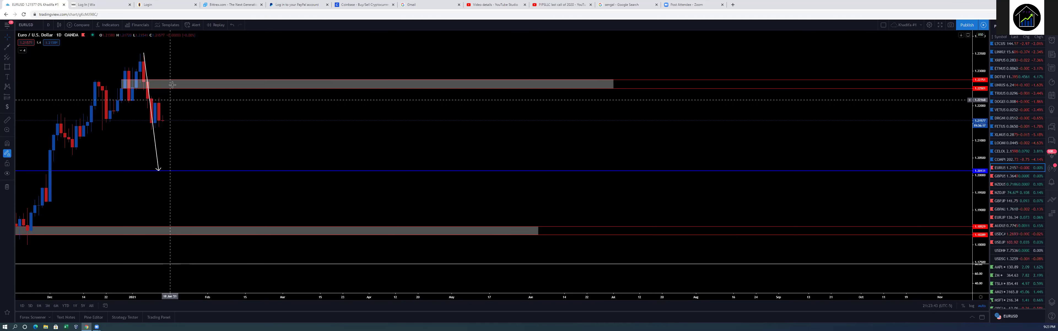
click(163, 87)
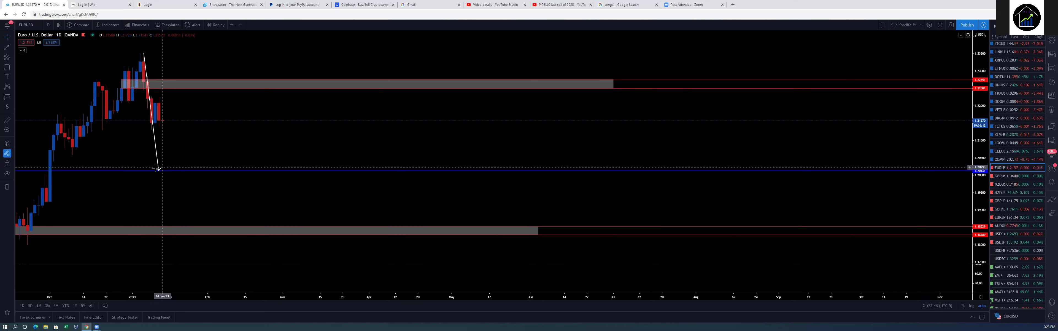
click(66, 160)
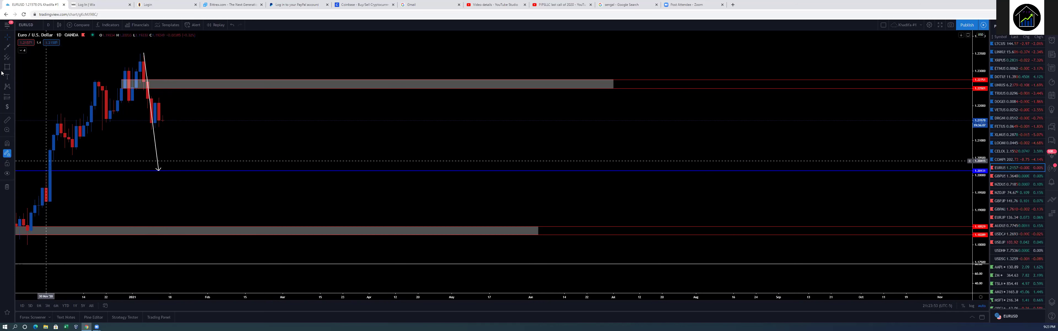
- Place a red horizontal ray just below the blue level, starting at the late November 2020 candles
click(12, 46)
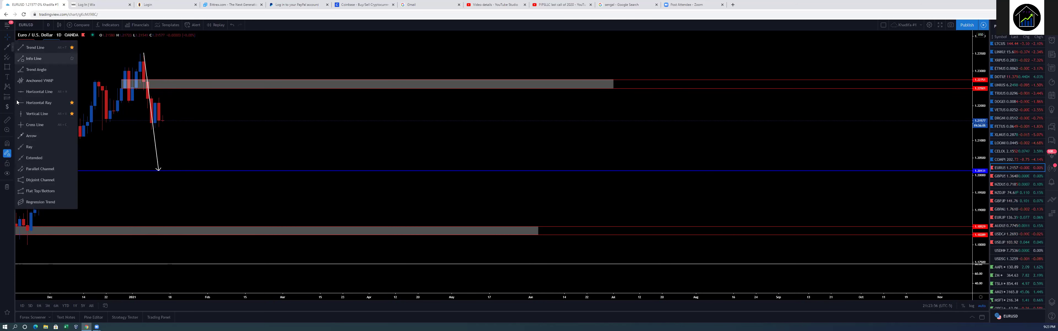
click(47, 189)
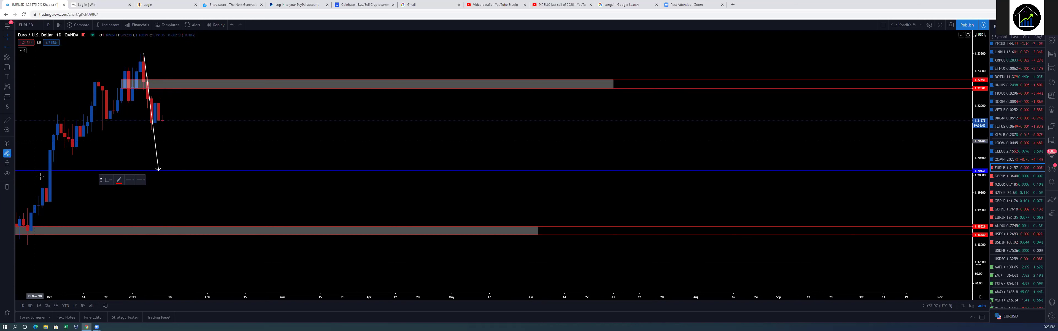
click(39, 173)
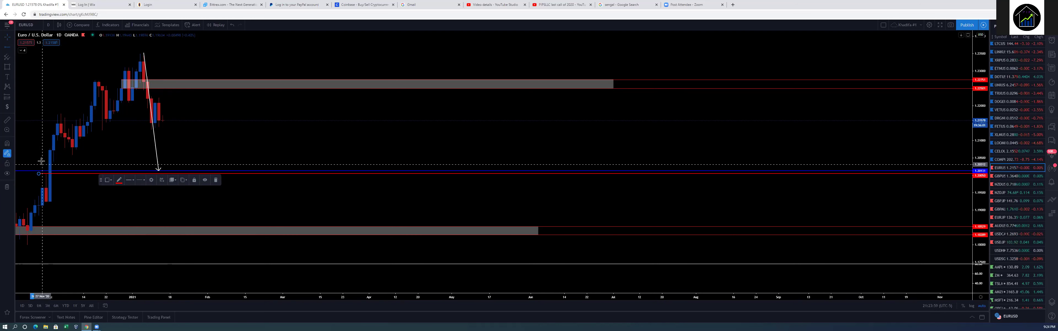
- Place a second red horizontal ray just above the blue level, starting at the late November 2020 candles
click(42, 161)
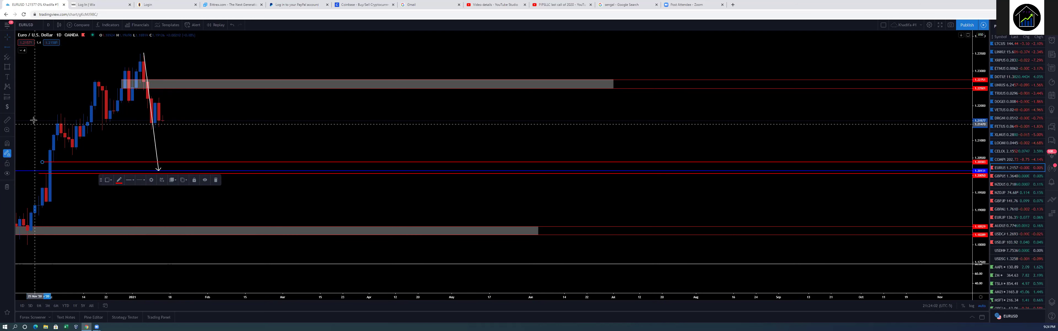
click(117, 189)
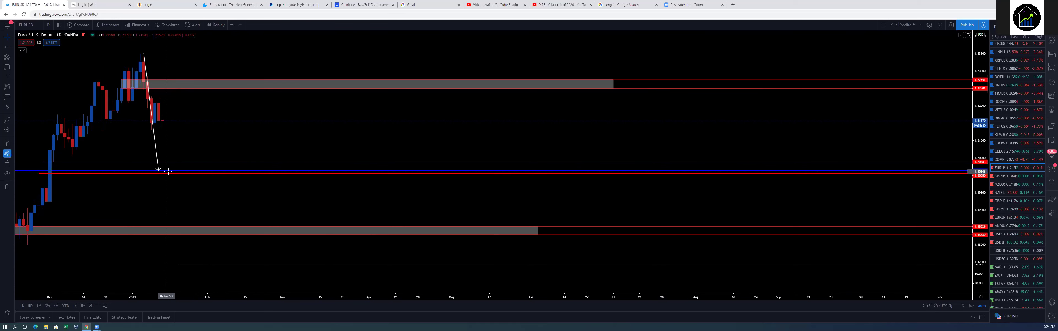
- Draw a rebound arrow on EURUSD from the downward arrow's tip up to the current price level in late January 2021
click(7, 46)
click(42, 95)
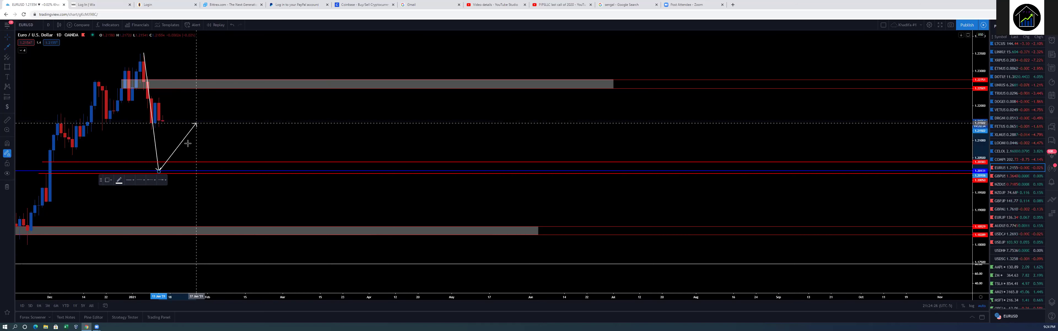
click(196, 124)
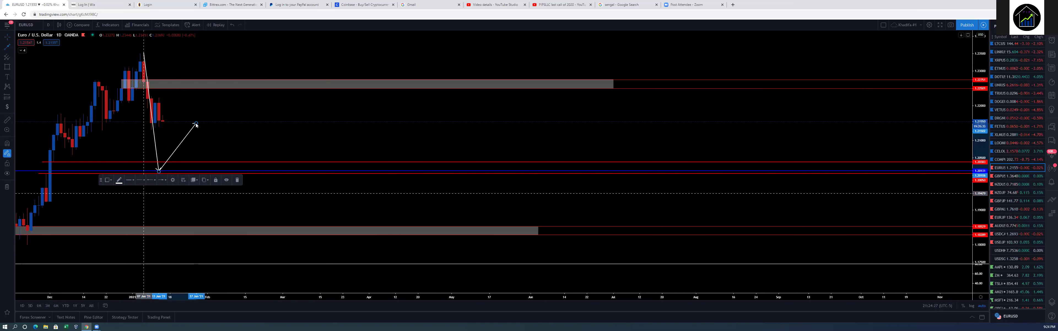
click(287, 135)
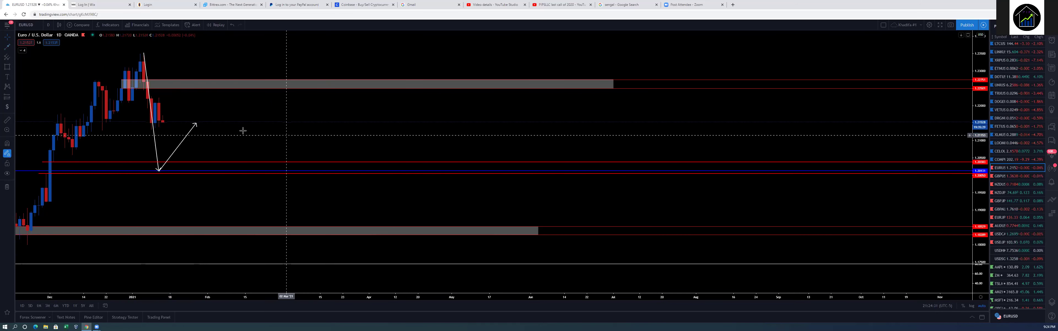
- Switch EURUSD to the 1-hour timeframe and examine the projected arrows against the resistance zone and support levels
scroll(243, 136, down, 2)
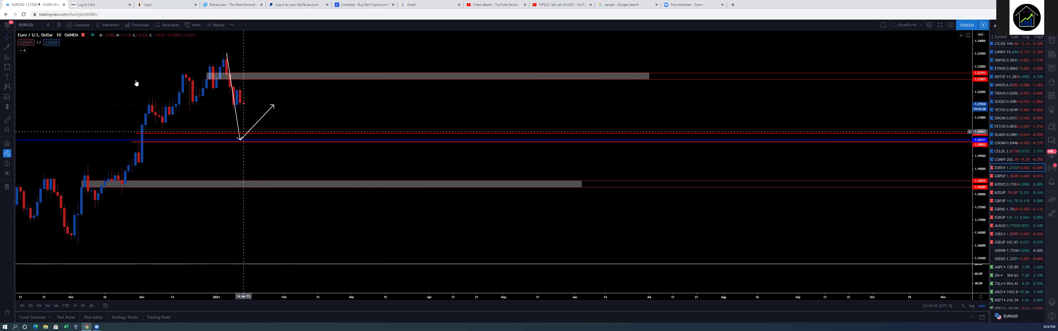
drag(136, 83, 49, 30)
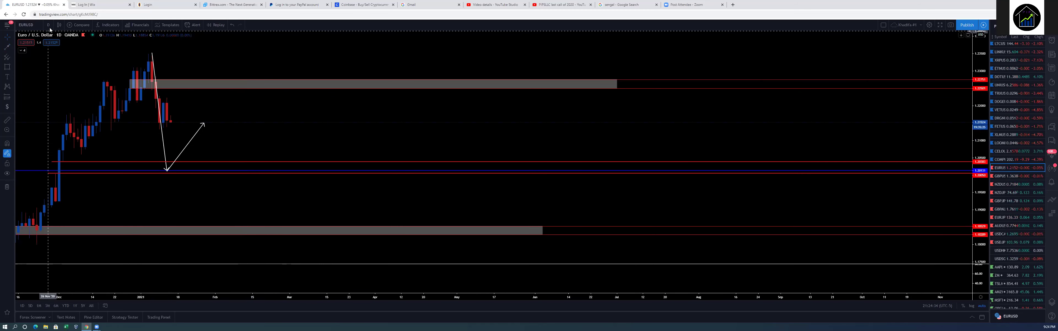
click(48, 25)
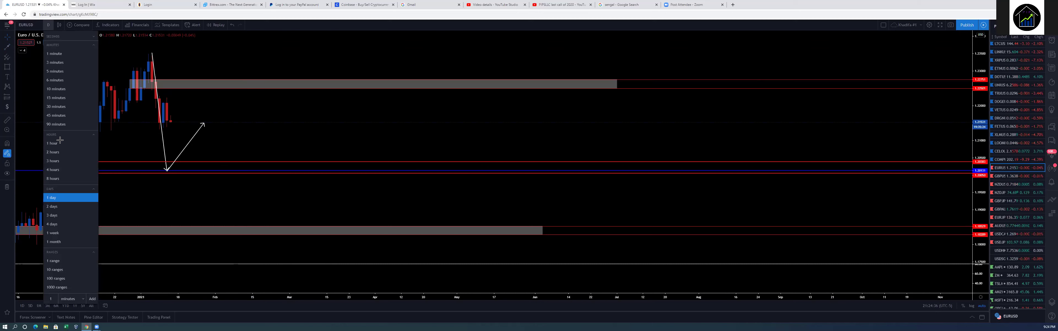
click(52, 143)
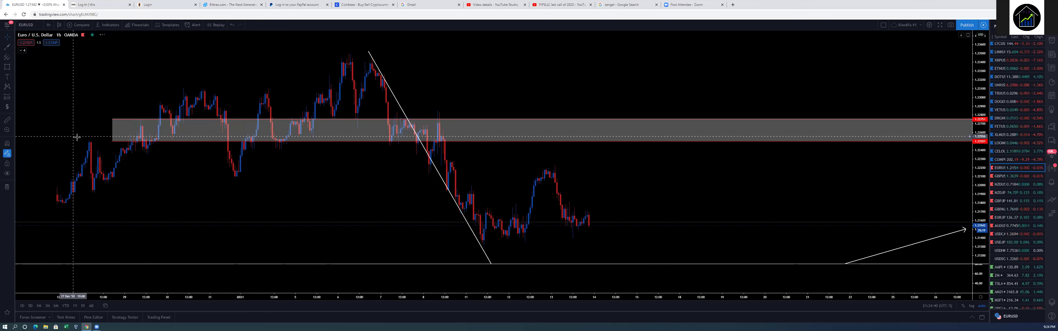
scroll(78, 138, down, 3)
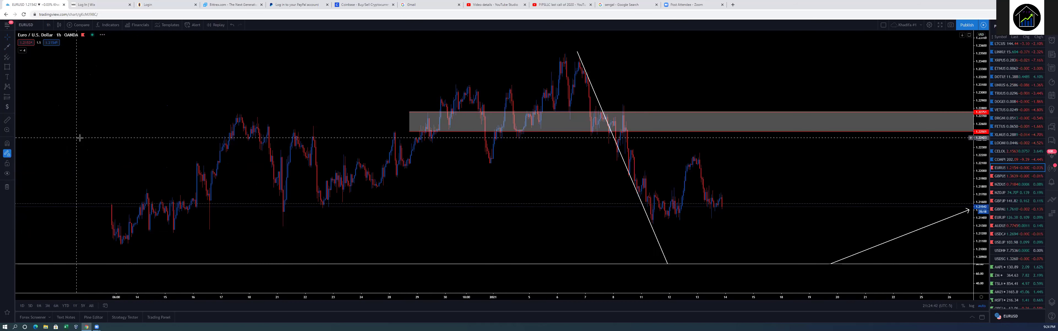
scroll(80, 138, down, 2)
scroll(79, 137, down, 2)
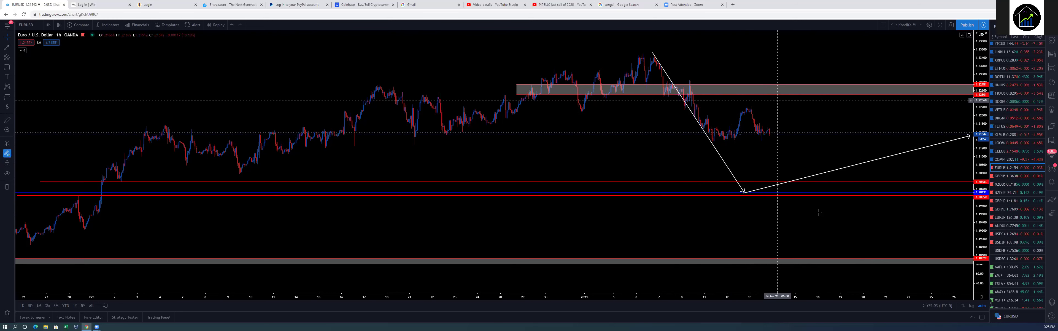
scroll(818, 212, up, 3)
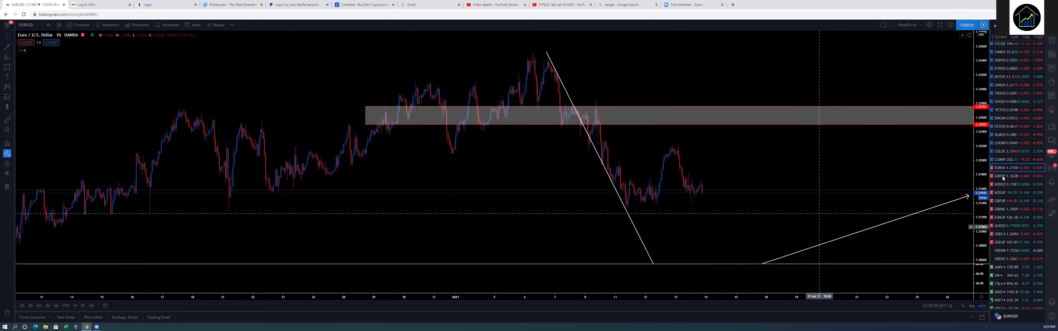
scroll(820, 213, down, 3)
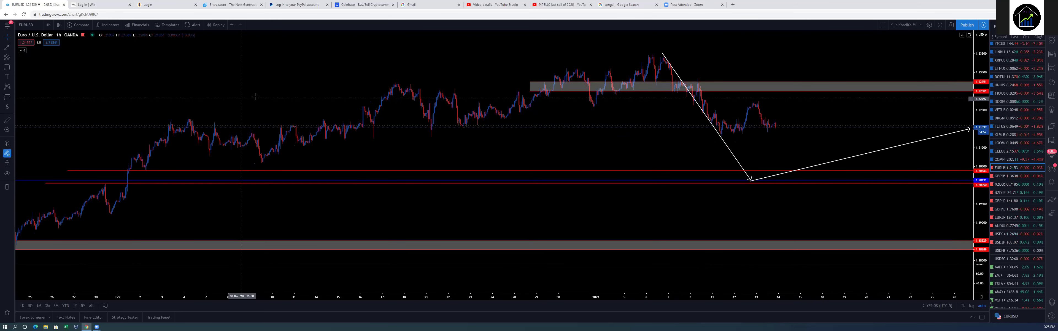
- Open the GBPUSD chart and draw an orange rectangle over the blue support band, extending right from about January 7, 2021
click(1005, 177)
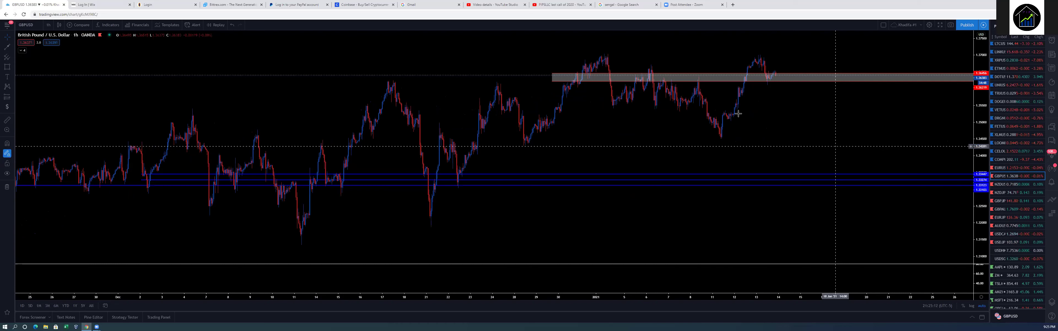
scroll(738, 114, up, 2)
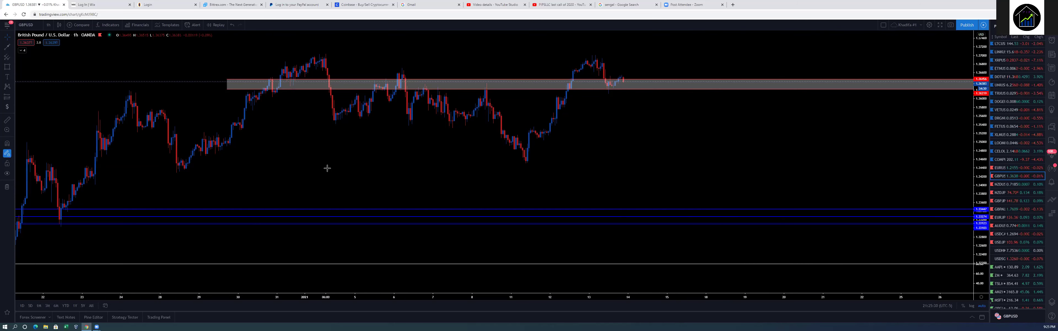
click(452, 210)
drag(452, 208, 971, 224)
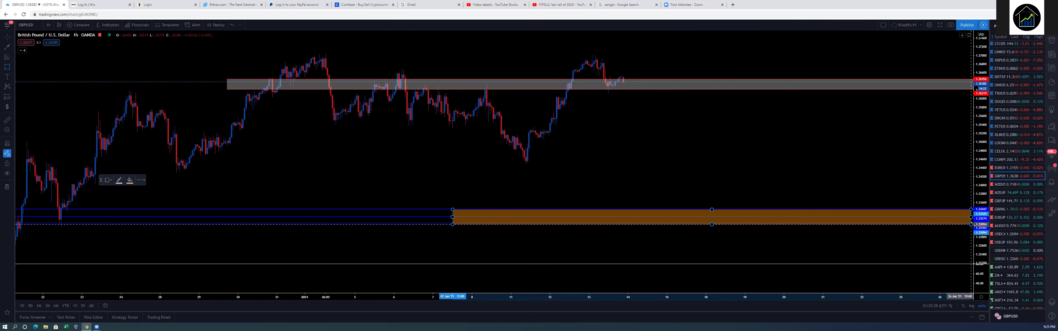
key(Escape)
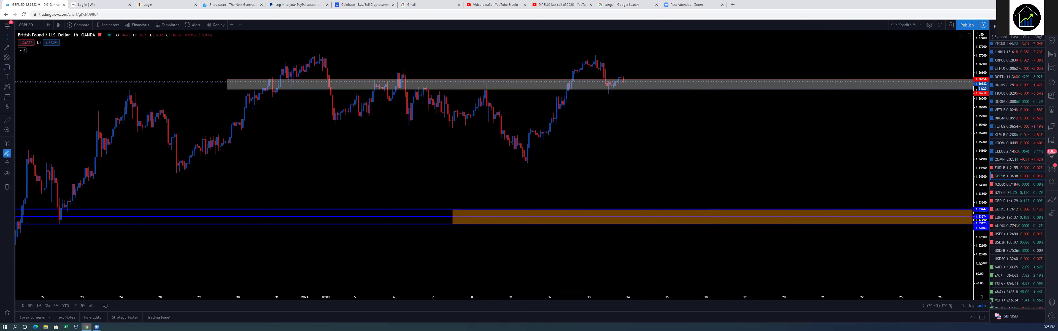
- Draw a zigzag of arrows from GBPUSD's latest peak, retesting the gray zone twice and falling toward the orange support box
click(7, 47)
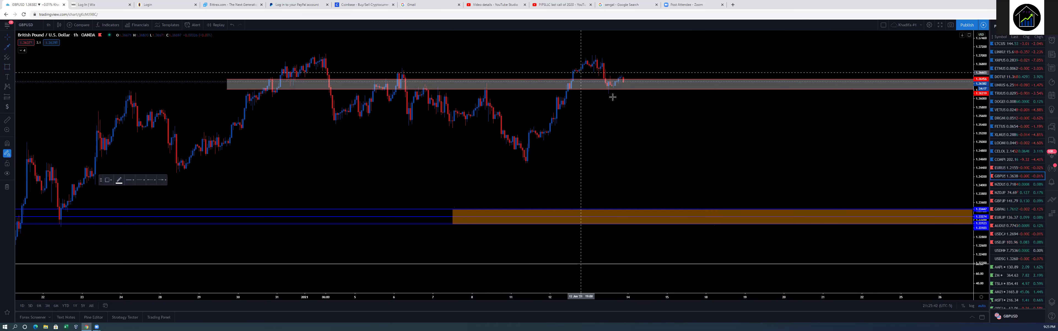
click(599, 65)
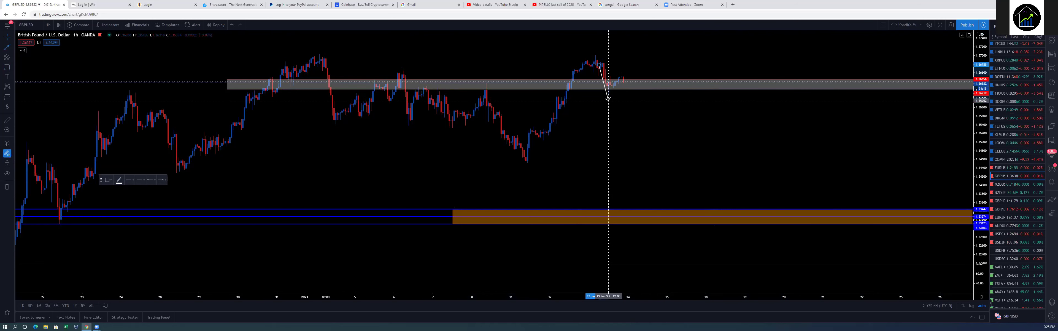
click(606, 100)
click(619, 75)
double_click(630, 125)
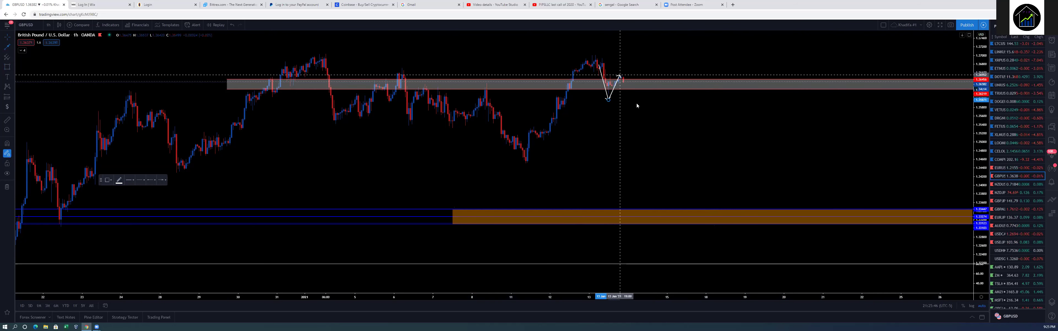
click(643, 85)
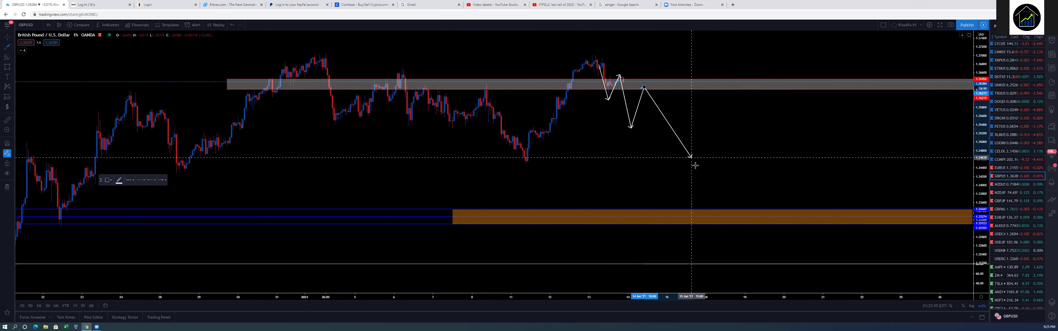
double_click(696, 166)
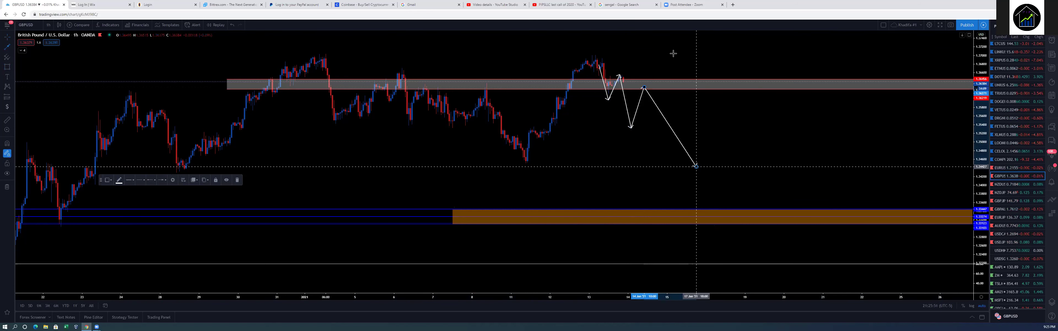
click(594, 240)
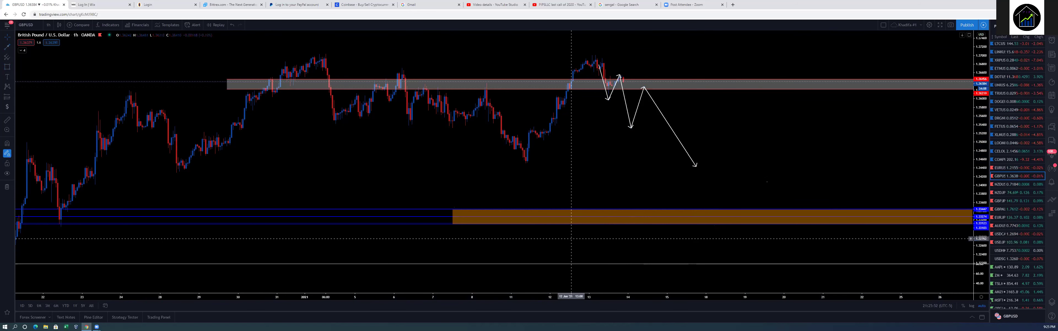
- Bring up the NZDUSD chart from the watchlist, showing its price history back to November 2020
scroll(743, 196, down, 2)
drag(743, 196, 611, 163)
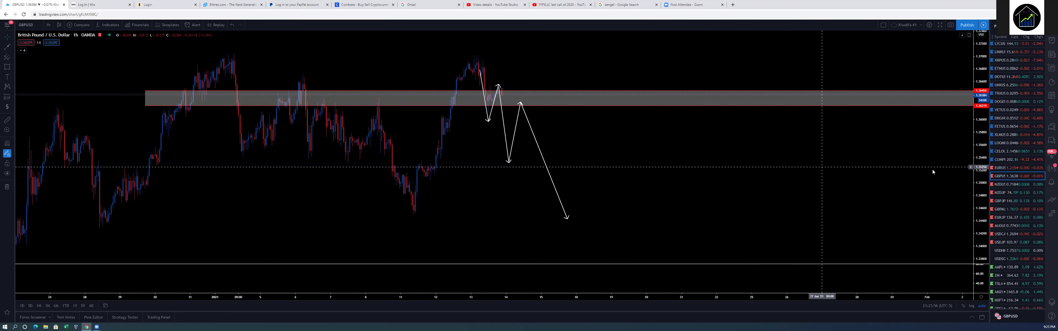
key(Down)
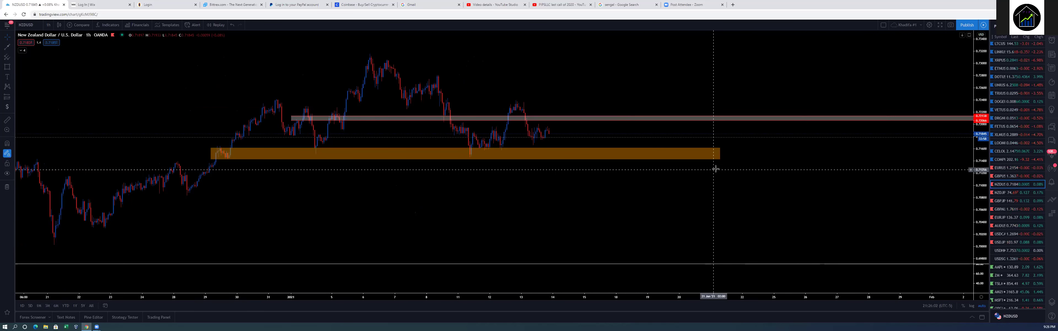
scroll(715, 168, down, 2)
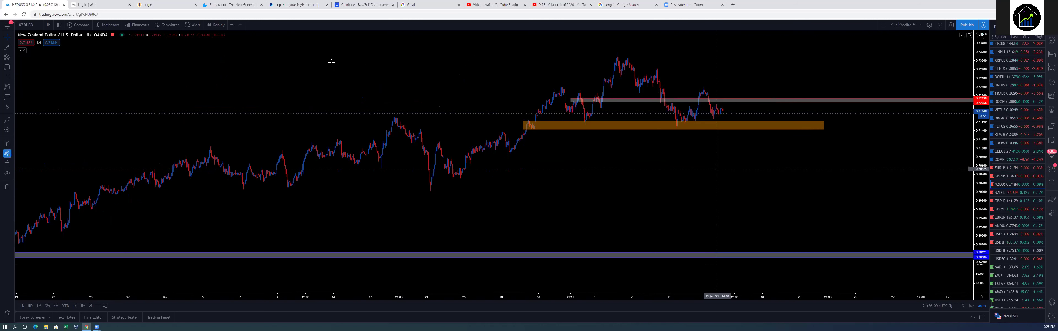
- Show the London and New York open indicator on the NZDUSD chart briefly, and hide it again
click(22, 50)
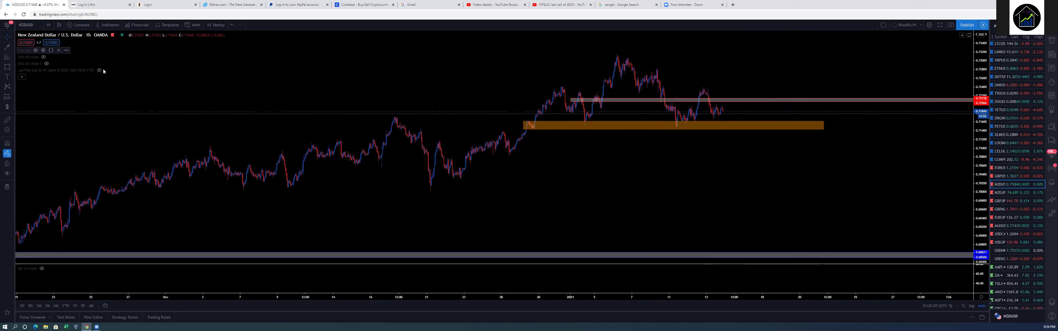
click(100, 70)
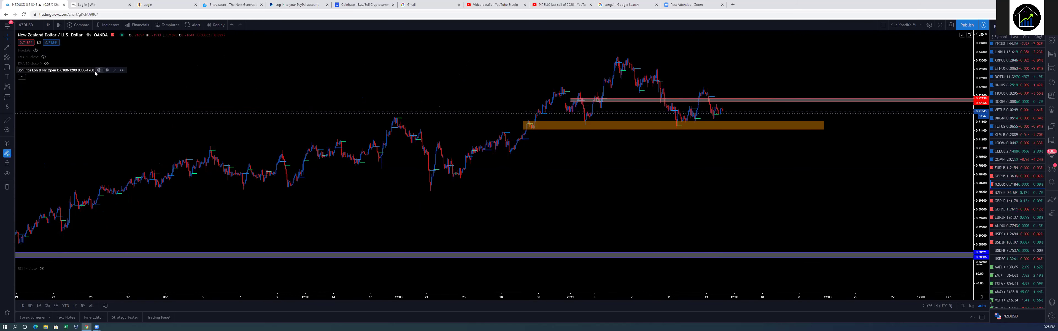
click(99, 70)
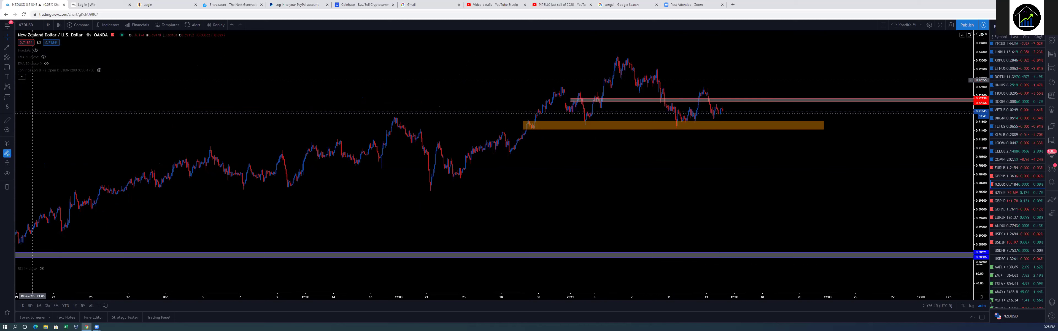
click(22, 77)
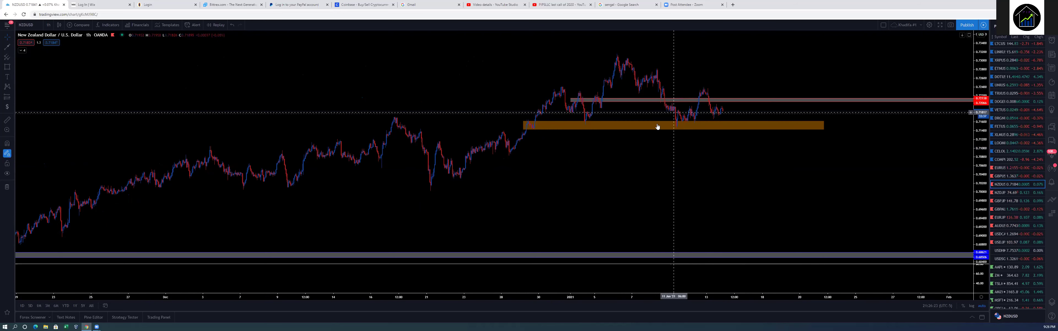
- Examine NZDUSD's latest candles between the gray resistance and orange support, and the blue level starting in mid-November 2020
scroll(644, 124, up, 3)
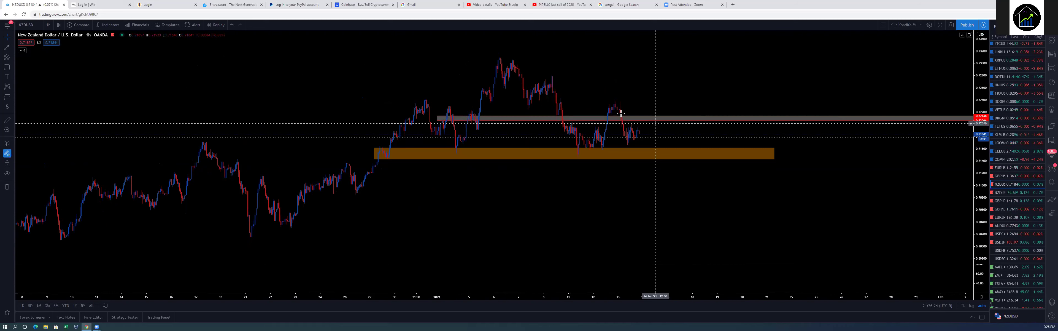
scroll(655, 123, up, 3)
scroll(656, 123, up, 1)
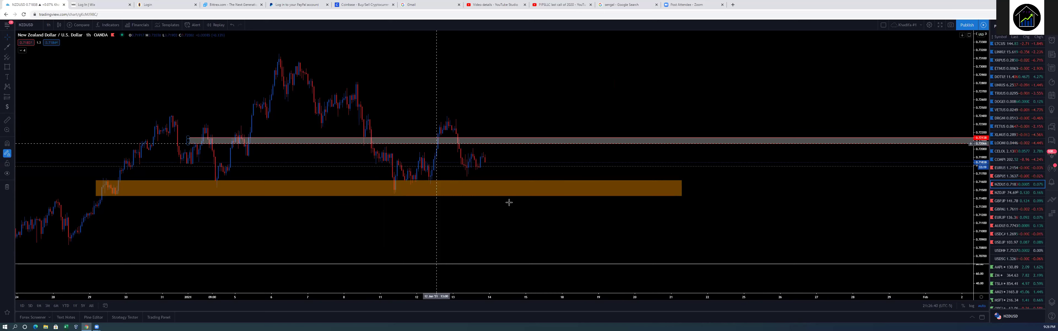
scroll(507, 205, down, 3)
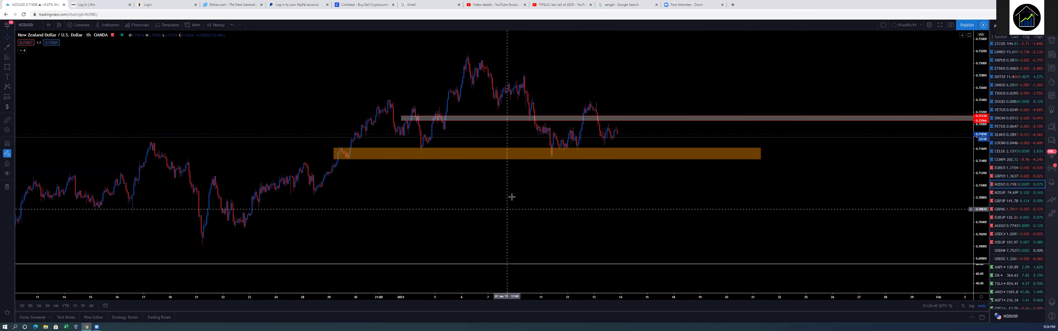
scroll(511, 196, down, 2)
scroll(259, 177, down, 2)
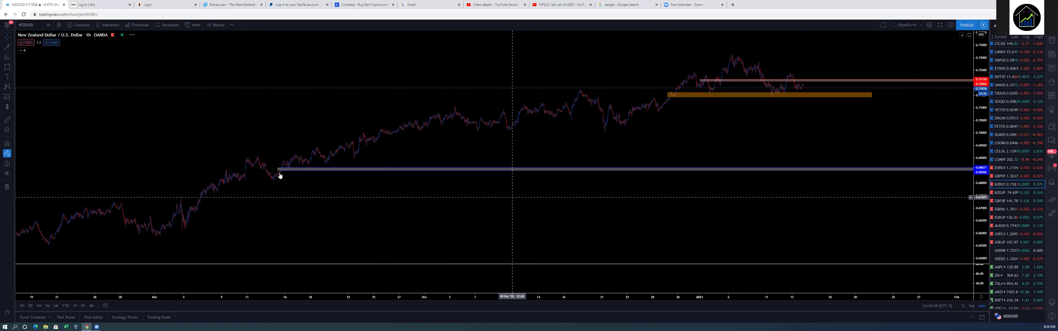
click(279, 169)
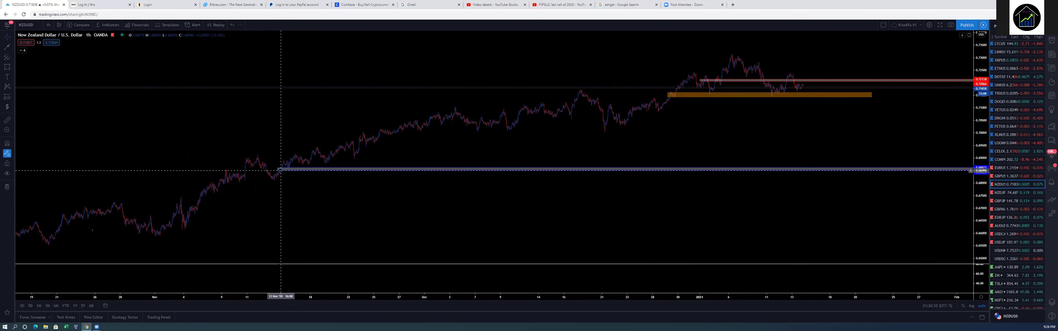
- Adjust the starting corner of the gray support zone at NZDUSD's mid-November 2020 low
scroll(78, 230, up, 3)
scroll(72, 229, down, 1)
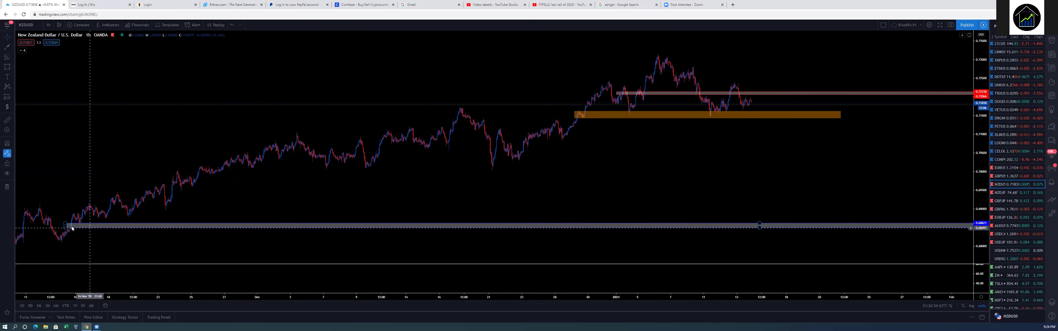
drag(72, 228, 75, 224)
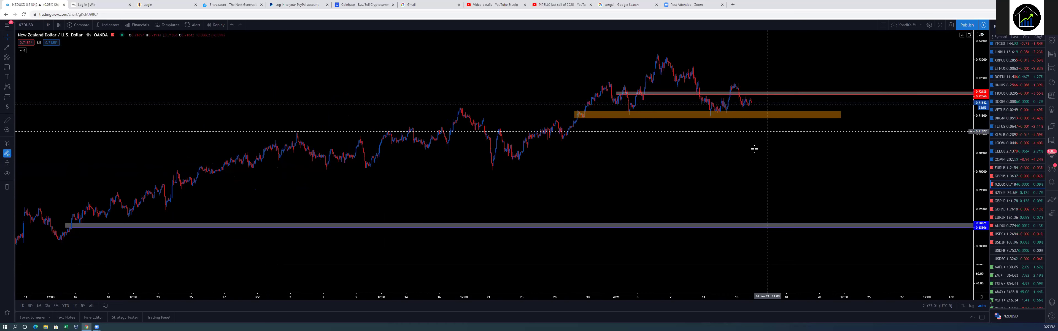
- Measure NZDUSD's 12 January rise from just above the orange support through the gray resistance, and clear the measurement
scroll(755, 149, up, 1)
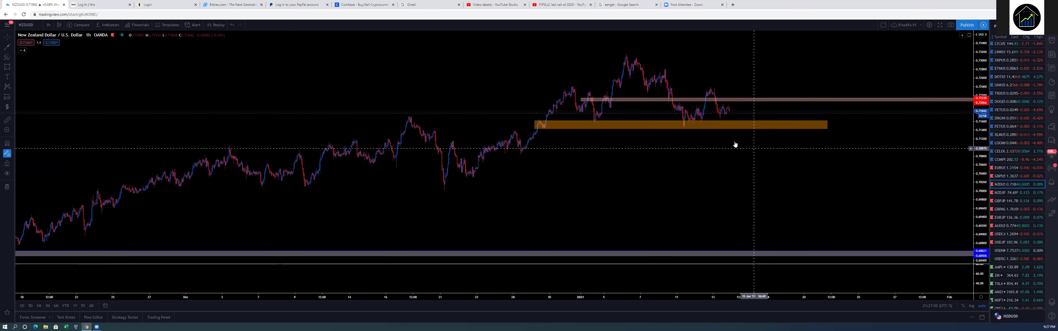
scroll(734, 144, up, 1)
scroll(730, 172, up, 1)
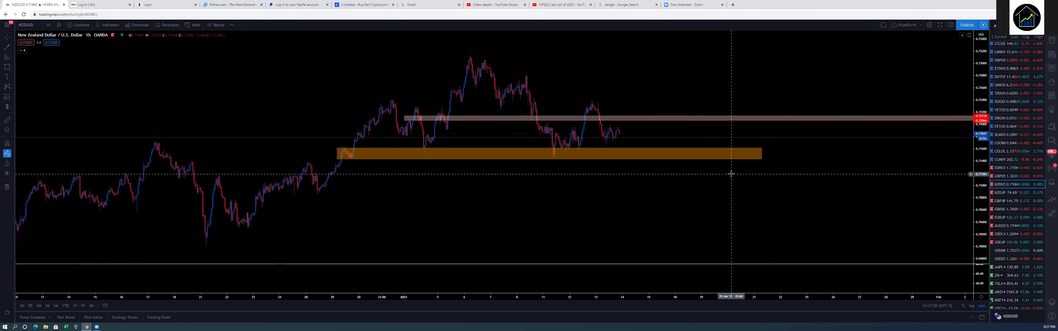
scroll(496, 137, up, 1)
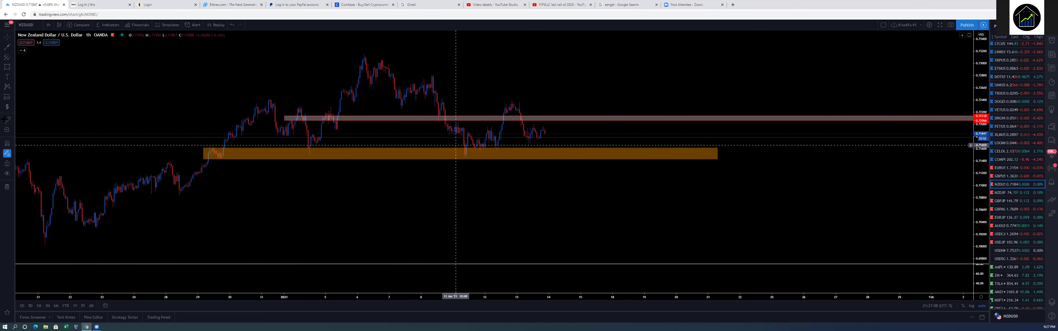
drag(491, 147, 506, 113)
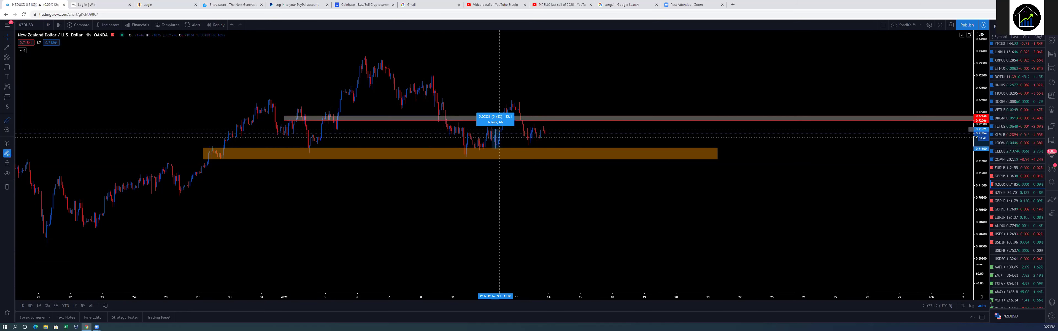
click(682, 140)
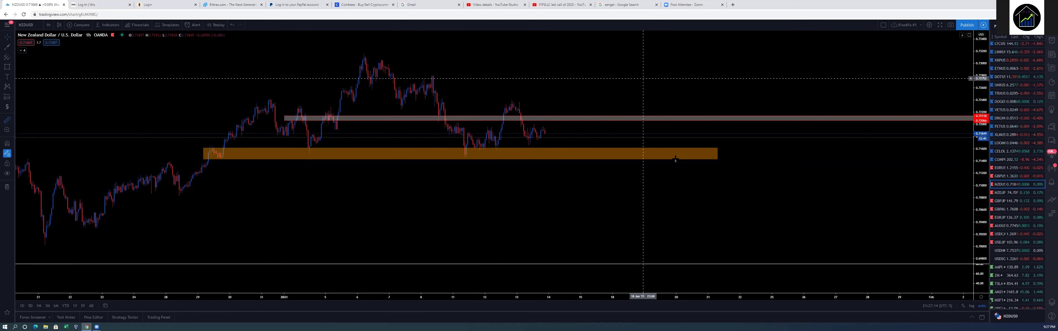
click(675, 159)
scroll(633, 135, down, 2)
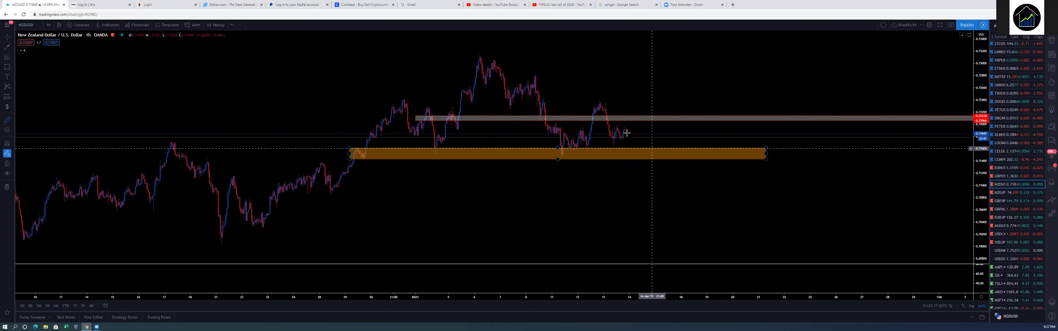
scroll(588, 140, up, 1)
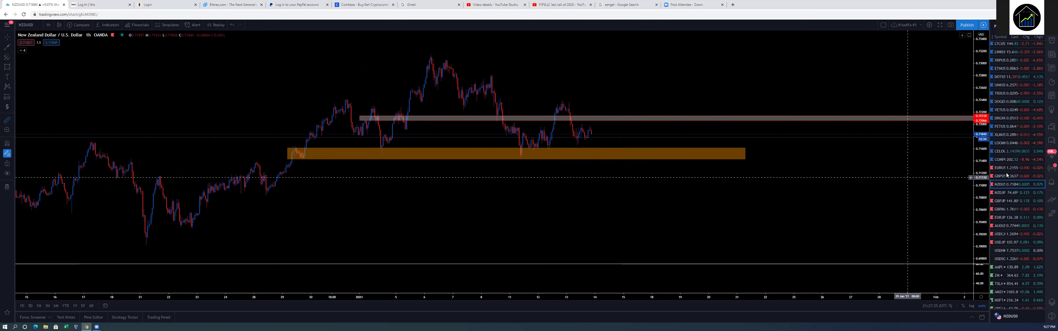
- Bring up the silver (XAGUSD) chart from the watchlist, showing its price history back to late November 2020
scroll(1006, 174, up, 3)
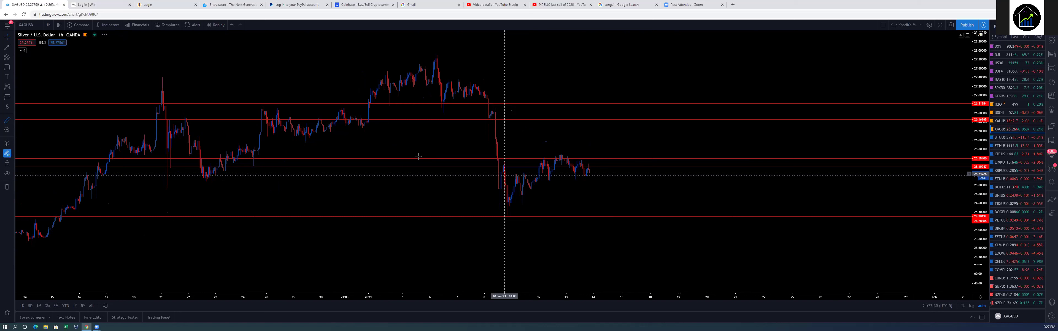
scroll(418, 157, down, 3)
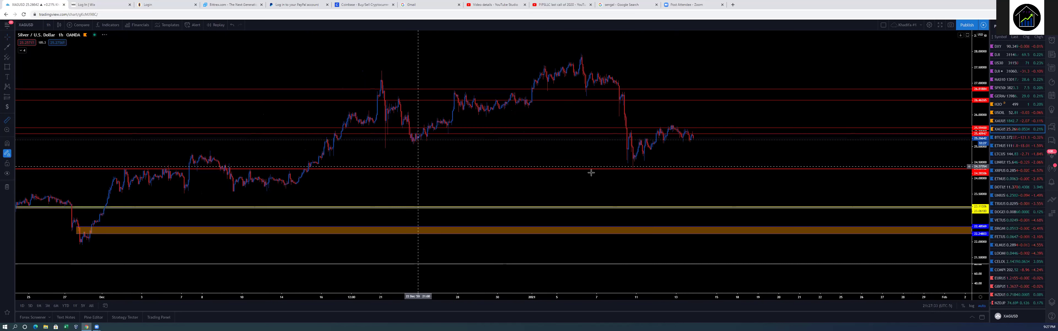
scroll(591, 172, up, 2)
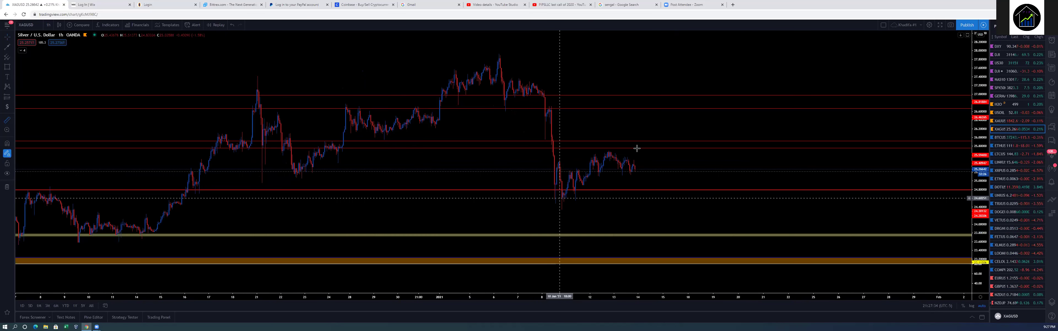
- Examine silver's January drop and latest candles against the red levels, and the yellow level and orange support zone below
scroll(636, 148, down, 1)
scroll(640, 166, up, 1)
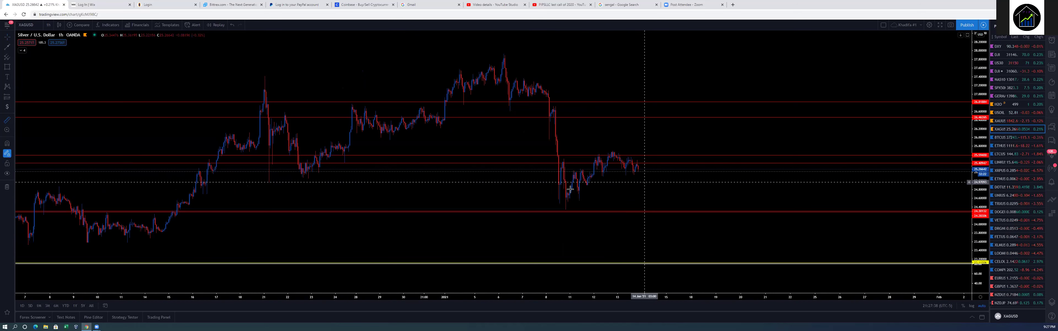
scroll(570, 189, up, 1)
scroll(548, 214, up, 1)
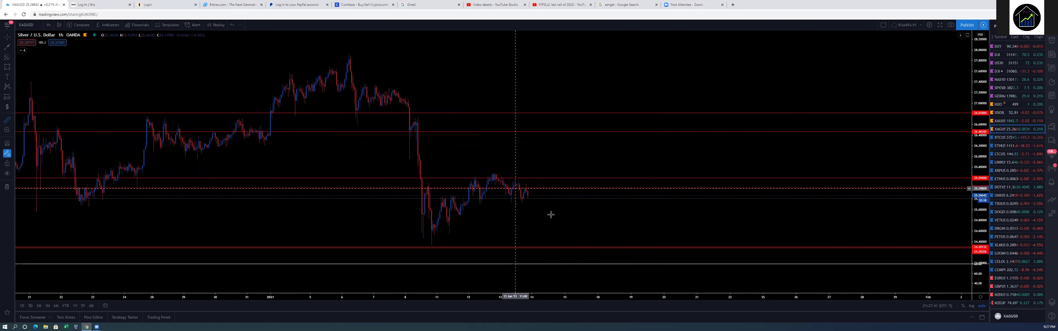
scroll(612, 184, down, 2)
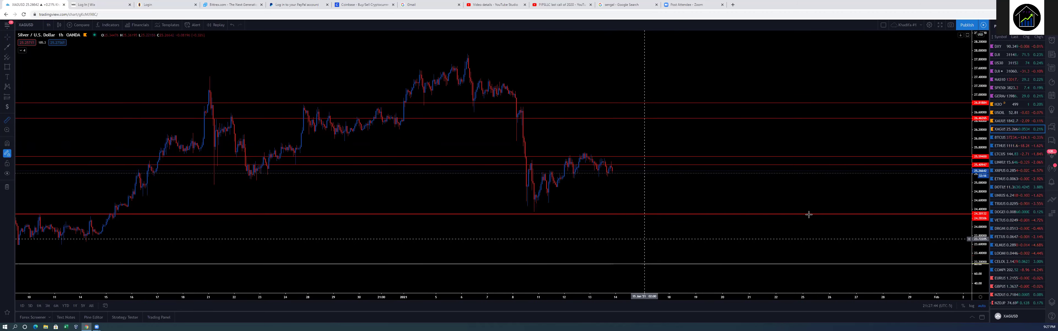
scroll(810, 217, down, 2)
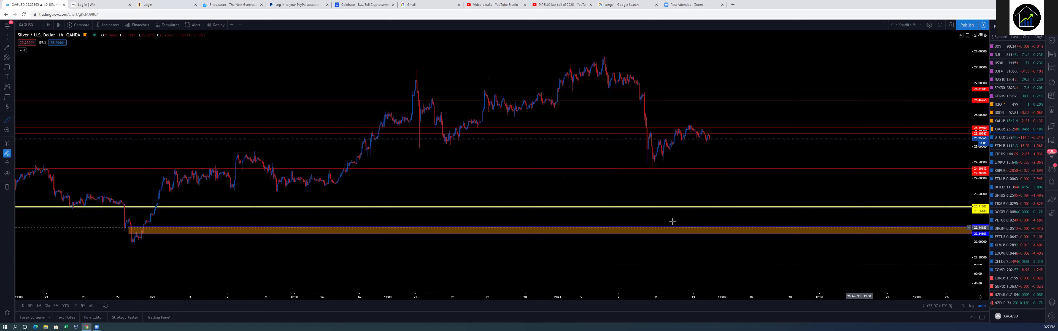
scroll(673, 221, up, 3)
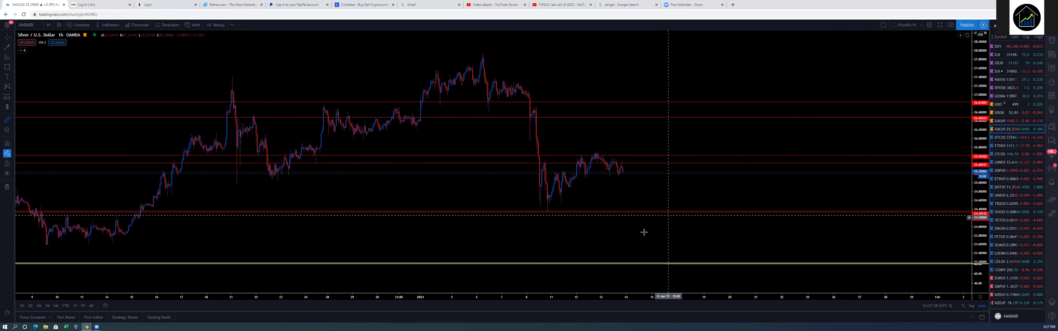
scroll(650, 228, down, 1)
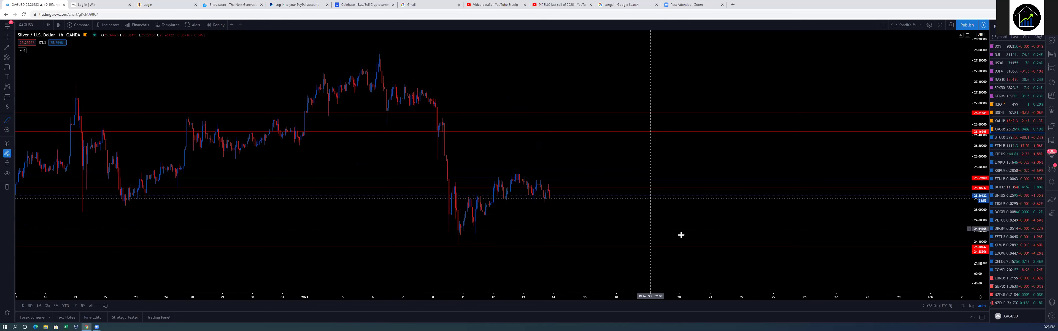
- Switch the chart from silver to Gold Spot / U.S. Dollar and bring its hourly history back to late November into view
scroll(681, 234, down, 1)
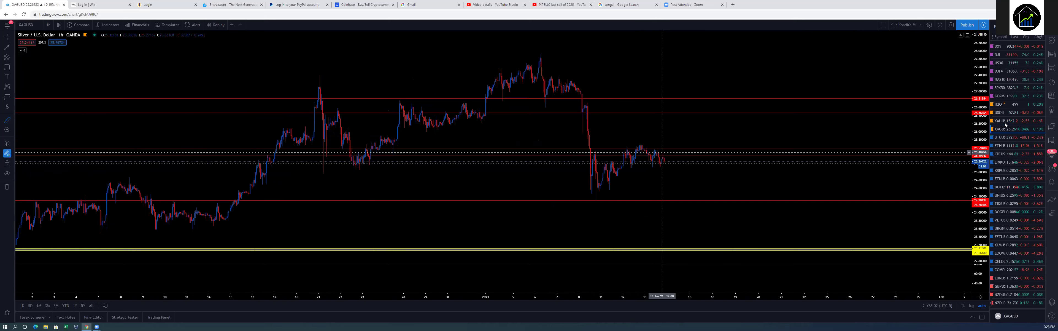
key(Up)
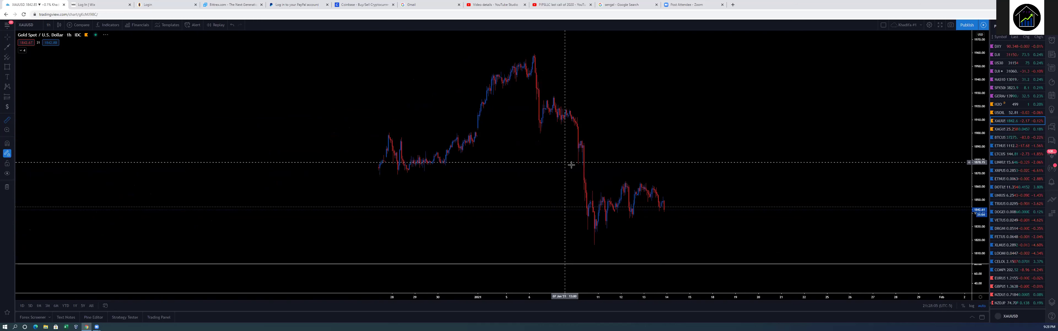
scroll(572, 167, down, 2)
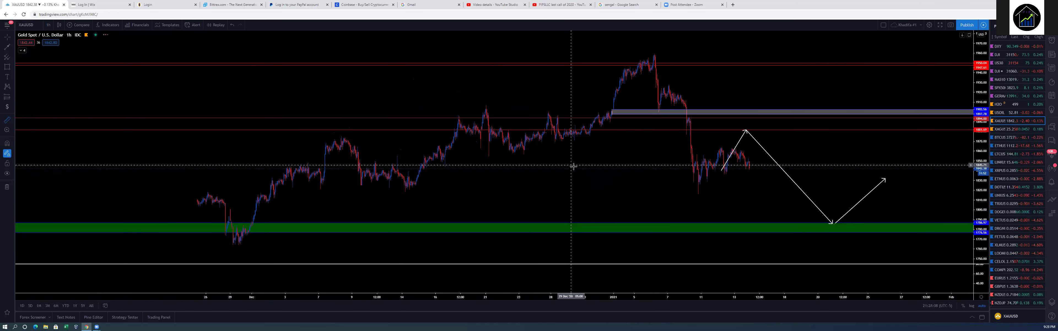
scroll(573, 166, down, 2)
scroll(573, 166, up, 2)
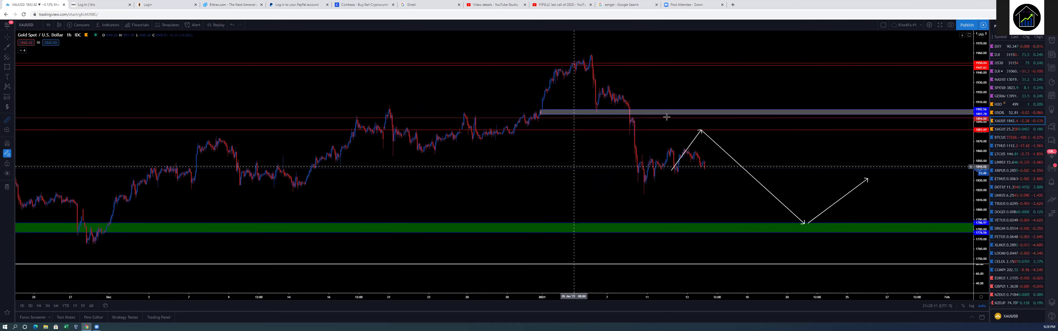
- Examine the projected price path between the grey and green zones on the hourly gold chart, and bring up the BTCUSD chart
scroll(574, 166, up, 2)
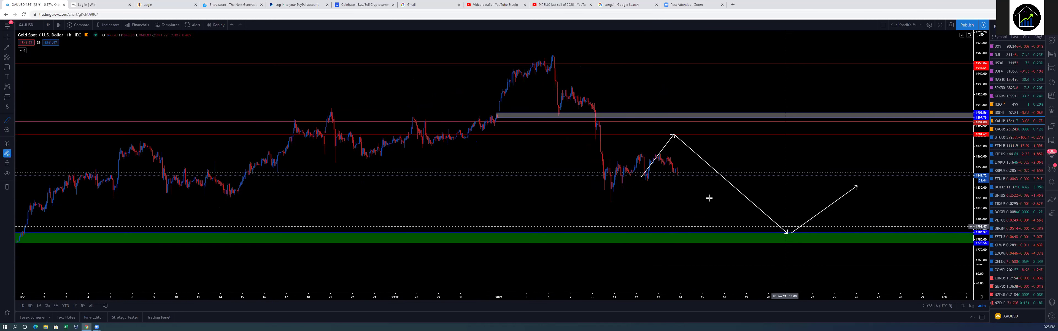
scroll(526, 195, up, 2)
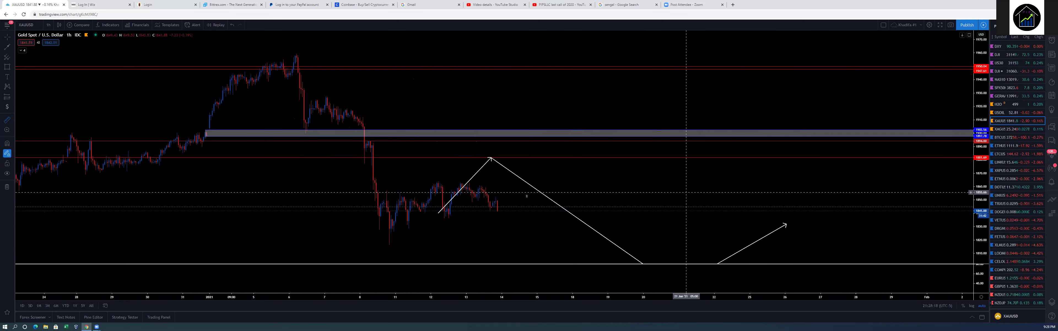
scroll(527, 196, down, 4)
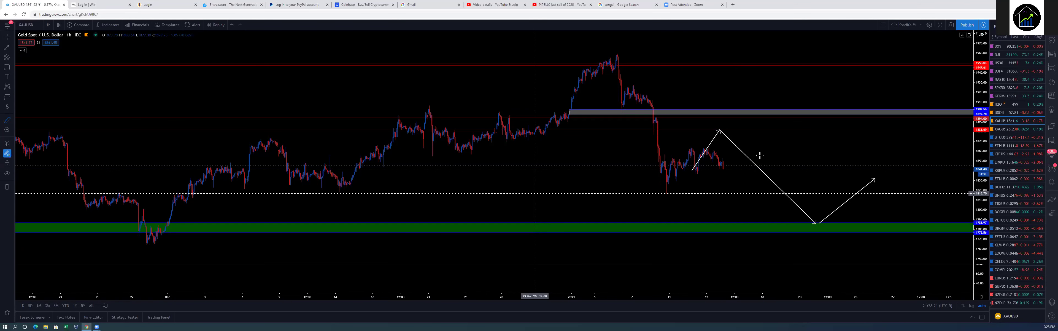
scroll(833, 222, down, 1)
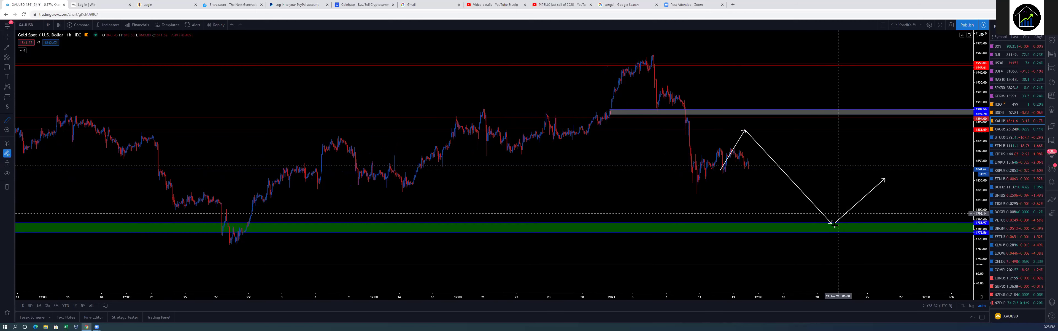
scroll(546, 189, down, 2)
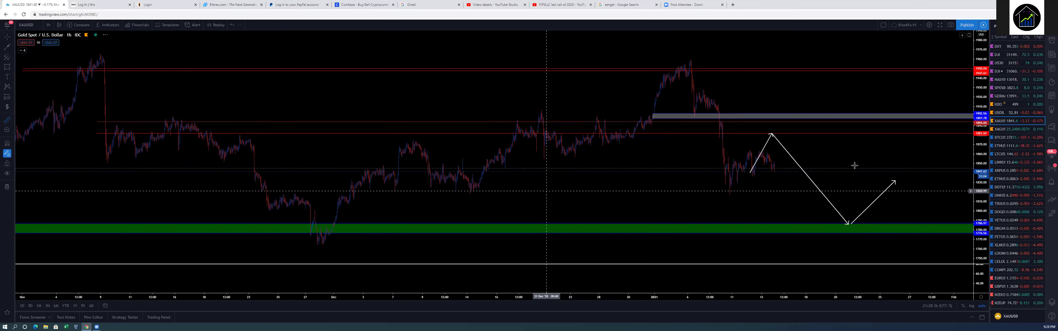
scroll(854, 165, up, 2)
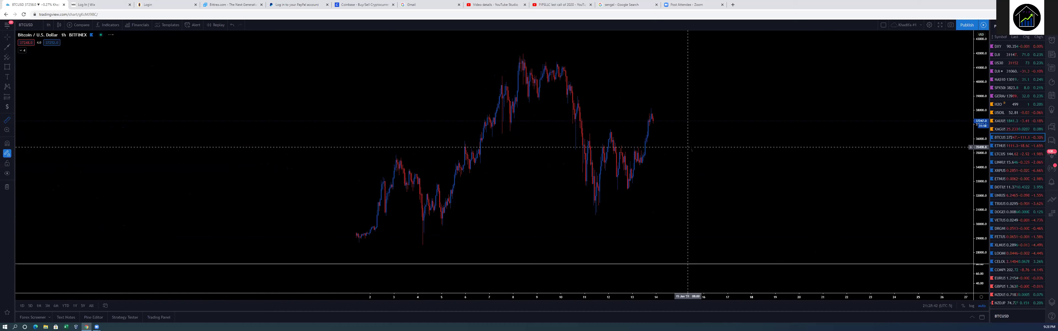
- Examine Bitcoin's hourly price action against the red level, the grey zone and the blue levels below
scroll(690, 147, down, 2)
scroll(694, 148, down, 2)
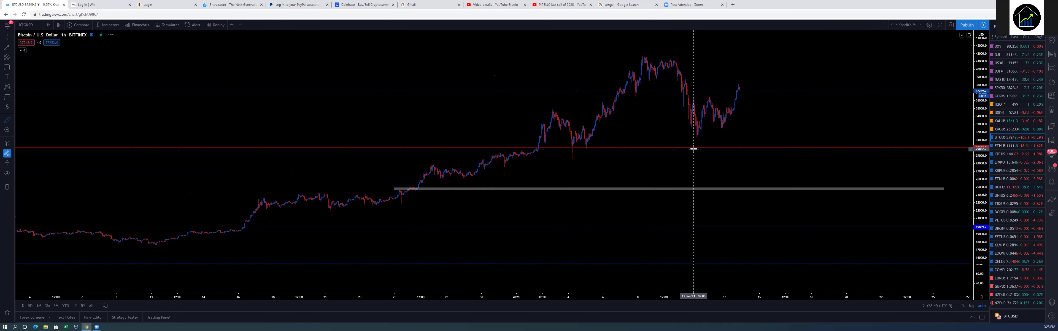
scroll(693, 147, up, 2)
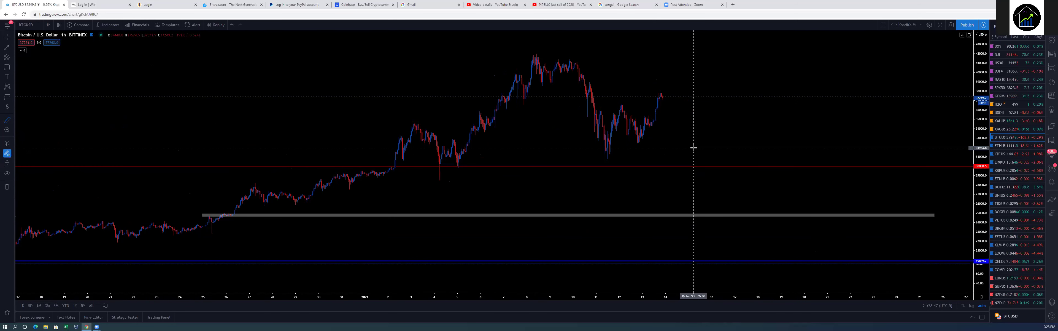
scroll(693, 147, down, 2)
scroll(693, 147, up, 1)
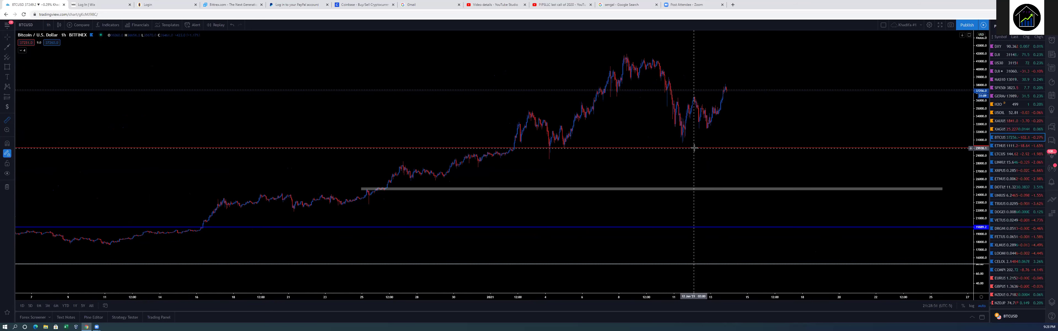
scroll(694, 147, up, 2)
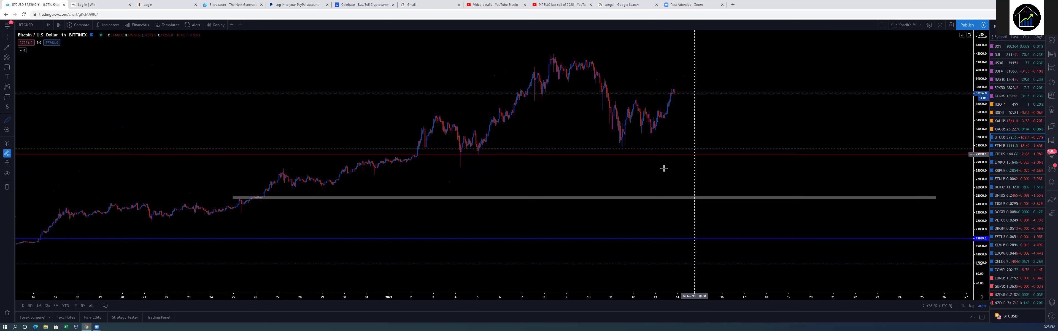
scroll(664, 168, down, 2)
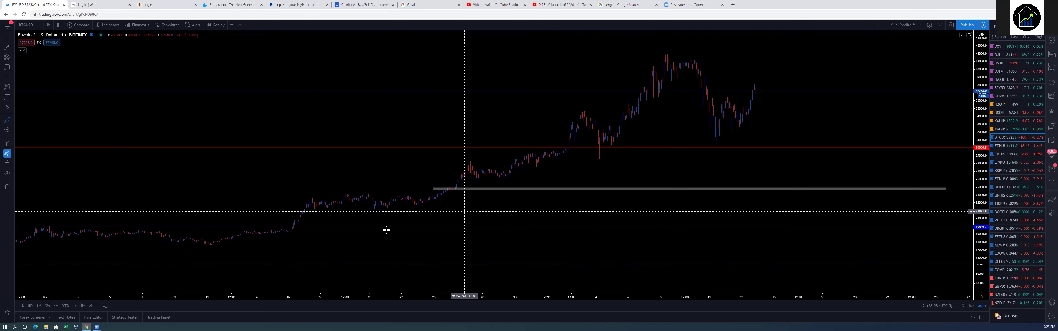
scroll(386, 230, down, 2)
scroll(447, 214, down, 1)
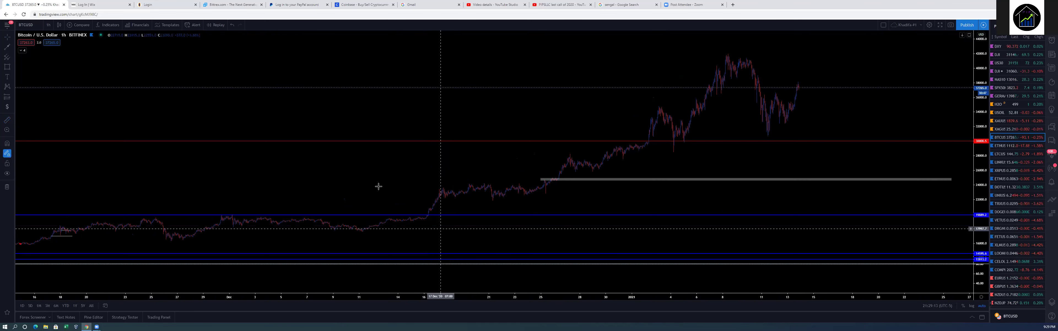
- Inspect Bitcoin's mid-December breakout above the blue level up close on the hourly chart
scroll(780, 161, up, 2)
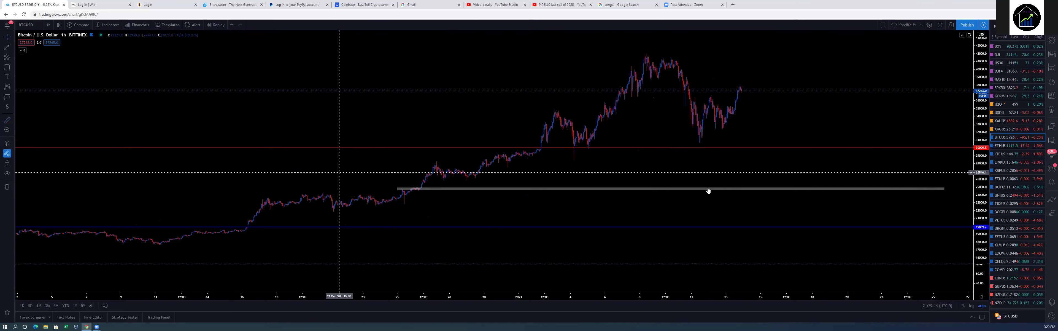
scroll(708, 190, up, 3)
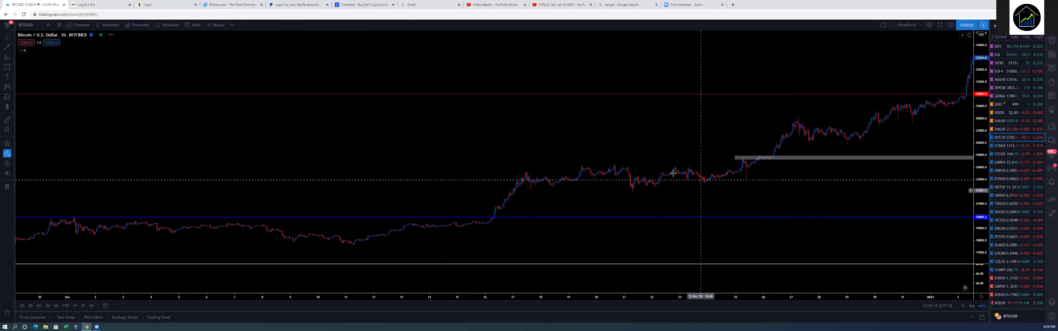
scroll(685, 175, up, 3)
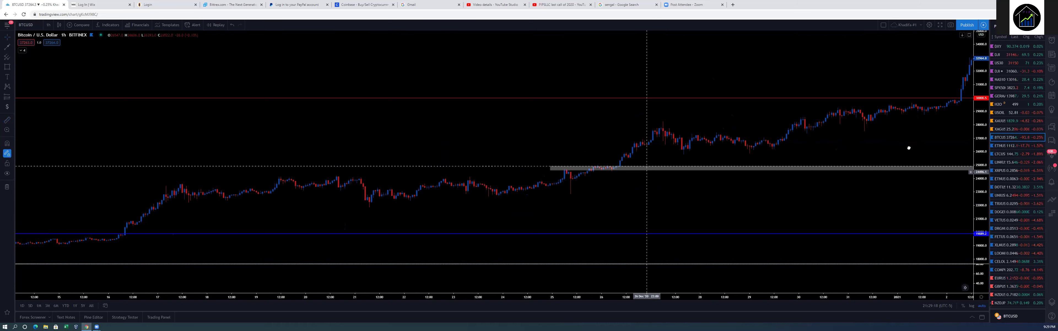
scroll(647, 166, up, 2)
drag(371, 156, 423, 184)
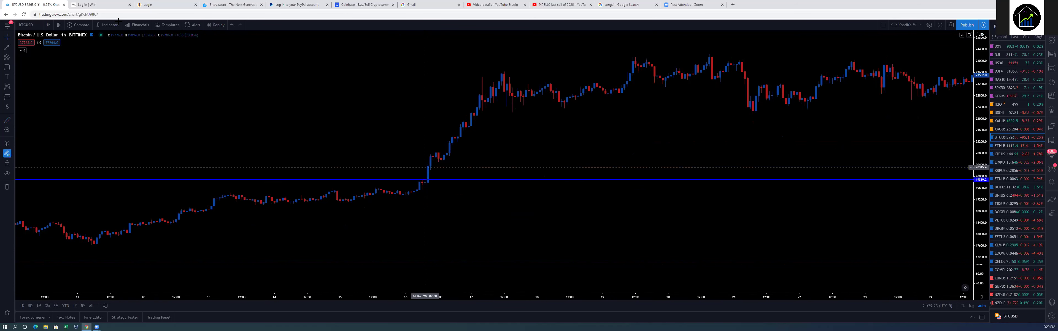
- Set the Bitcoin chart to the 1 day interval and view its history around the peak before January 2018
click(48, 25)
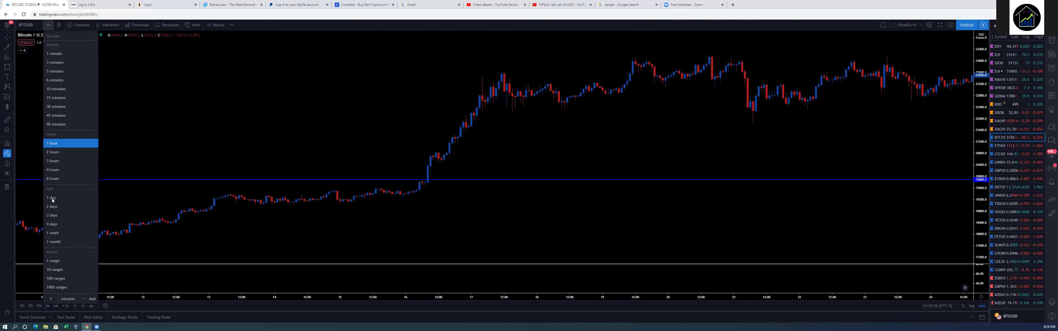
click(52, 199)
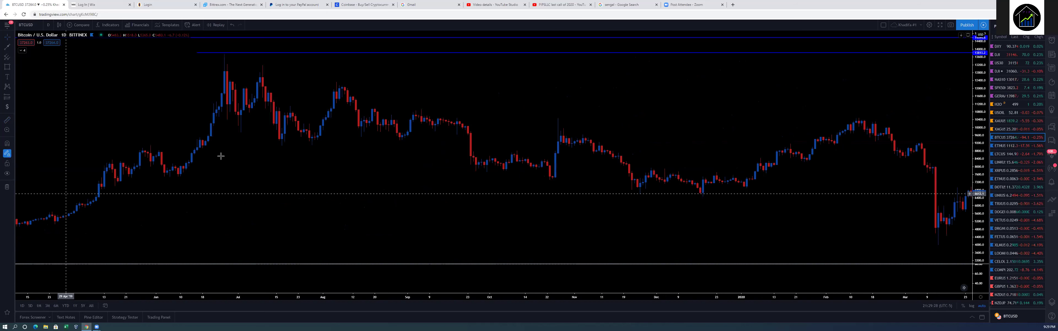
scroll(221, 156, down, 3)
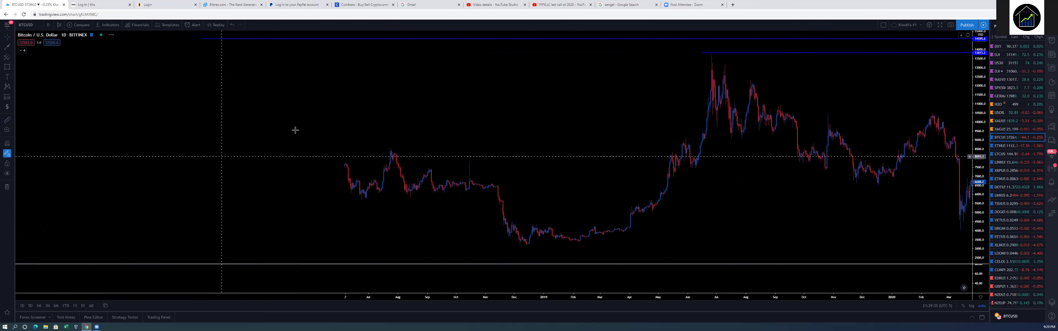
scroll(223, 156, down, 5)
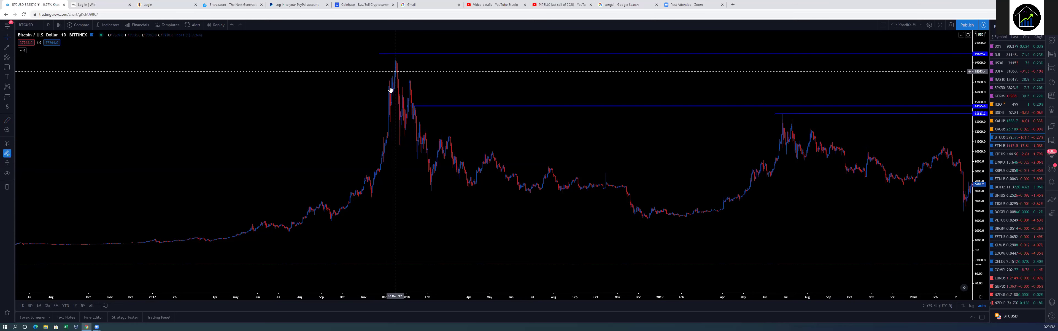
scroll(387, 84, up, 2)
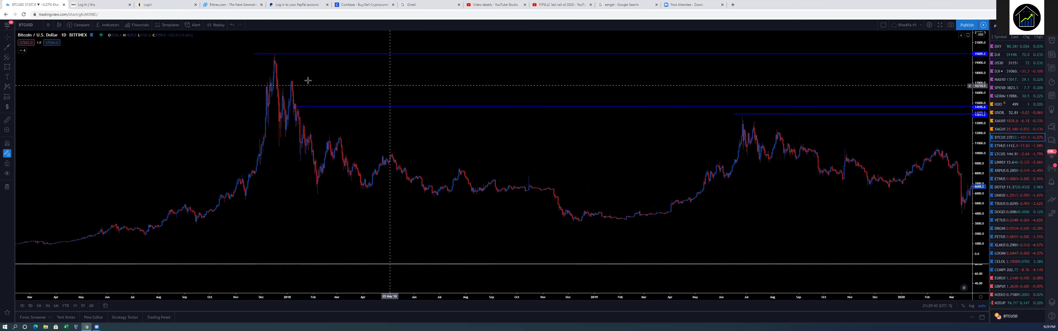
scroll(786, 84, up, 2)
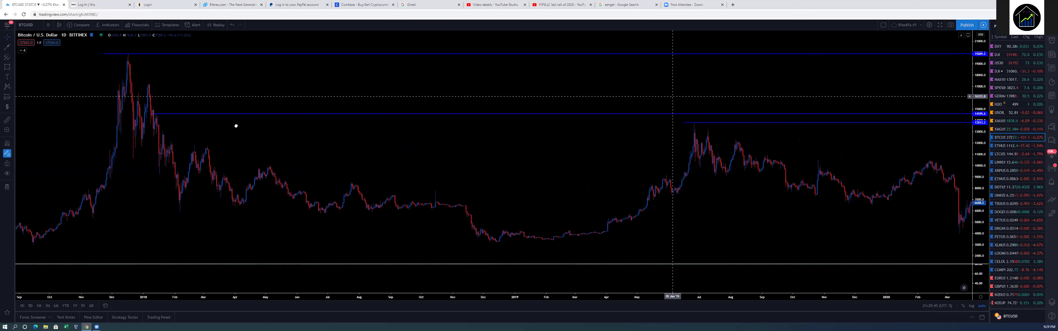
- Compare Bitcoin's latest daily rally with the earlier highs marked by the blue levels
scroll(595, 187, down, 3)
scroll(595, 187, up, 3)
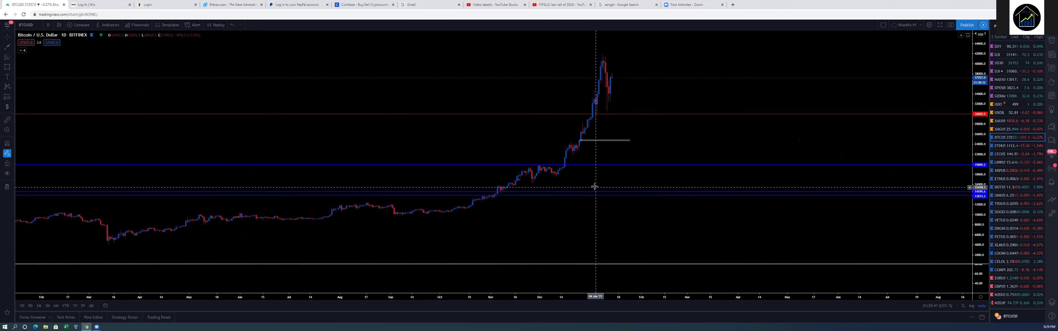
scroll(596, 187, up, 2)
scroll(596, 187, down, 2)
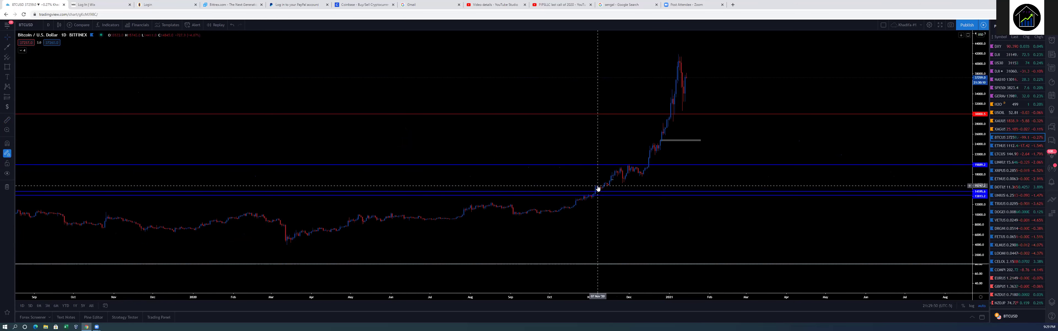
scroll(598, 188, down, 3)
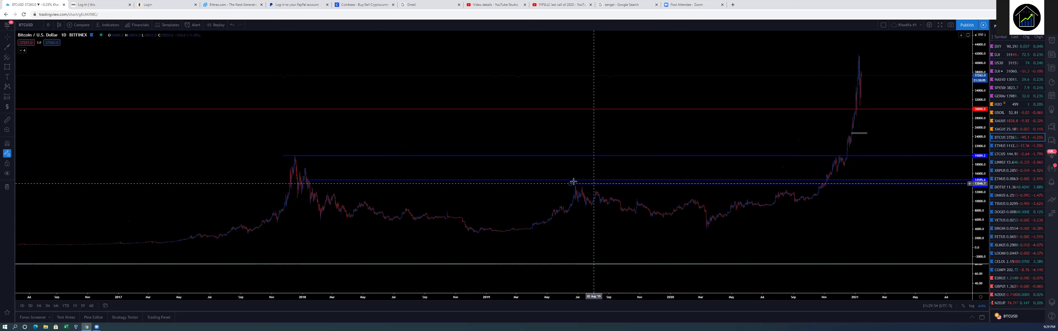
scroll(574, 180, up, 2)
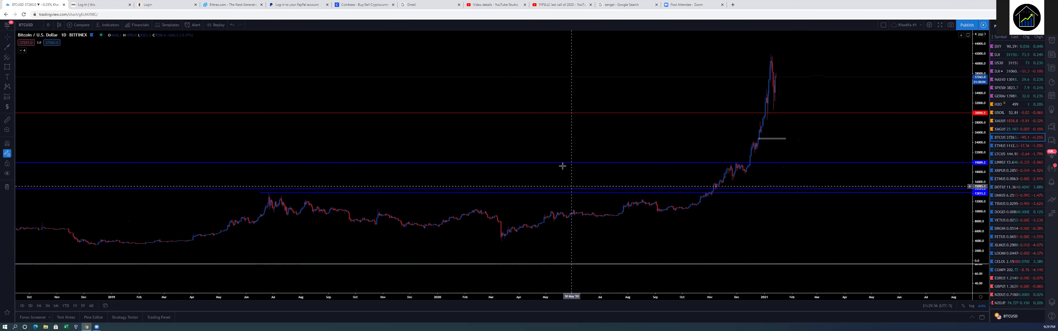
- Inspect the daily Bitcoin candles from November to January, focusing on the mid-December breakout at the upper blue level
scroll(555, 171, up, 2)
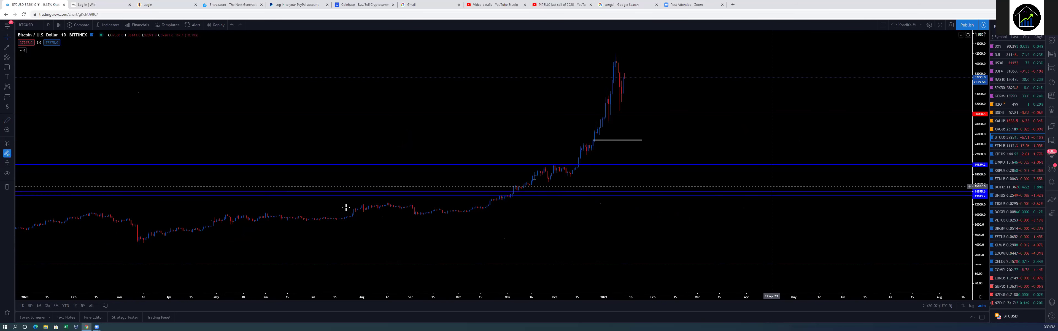
scroll(441, 201, up, 3)
scroll(666, 195, left, 5)
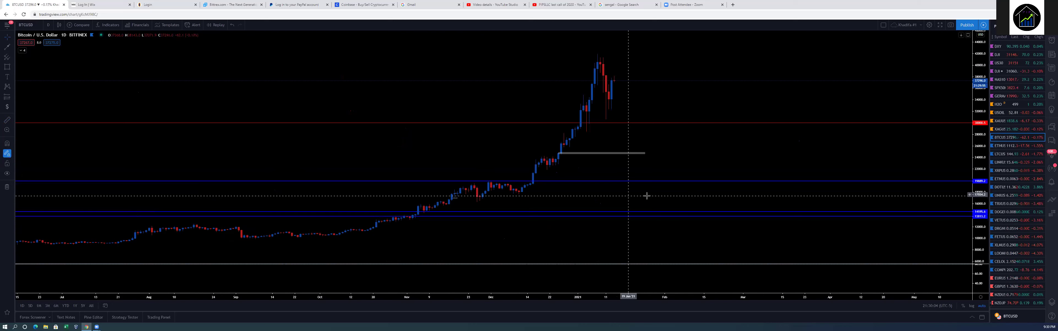
scroll(538, 205, up, 2)
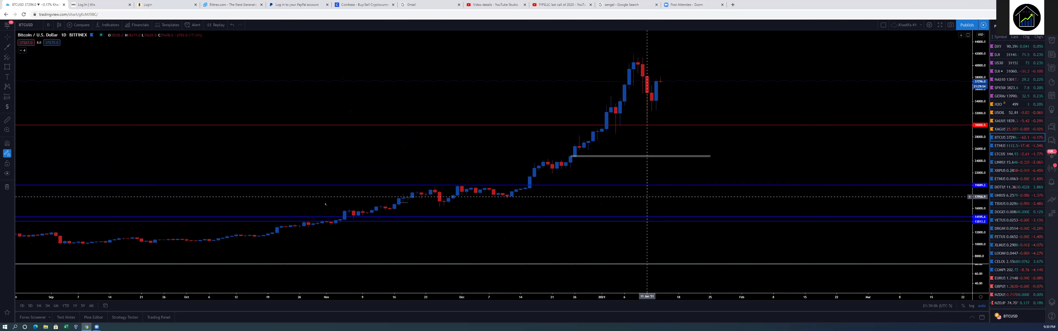
scroll(325, 202, up, 2)
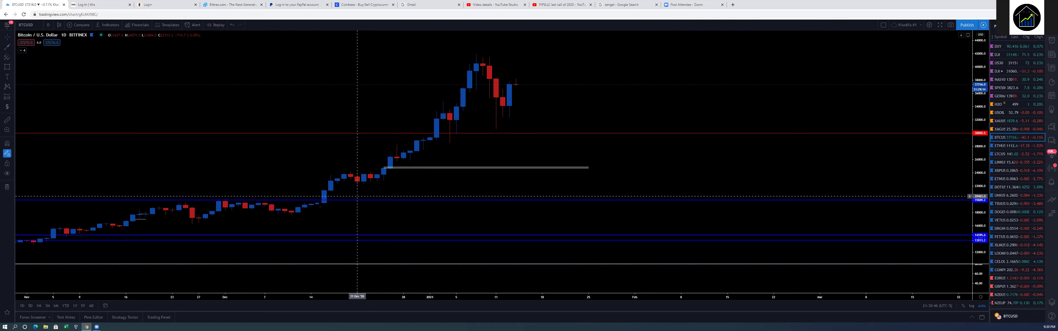
click(327, 200)
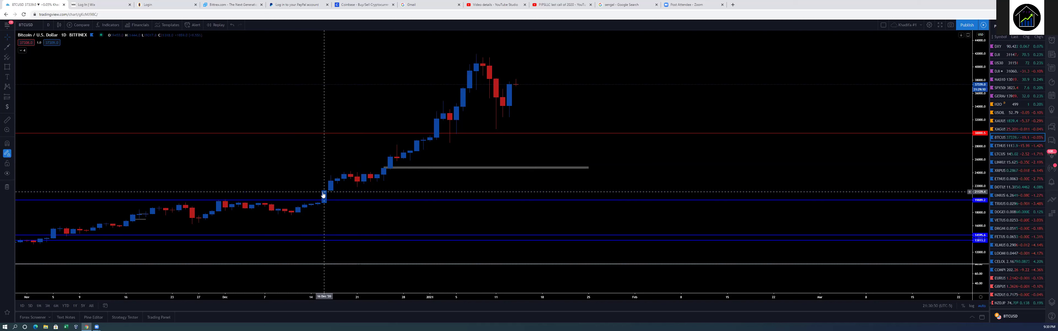
- Draw a red horizontal ray on the daily Bitcoin chart starting from the mid-December breakout candle, between the upper blue level and grey zone
click(13, 49)
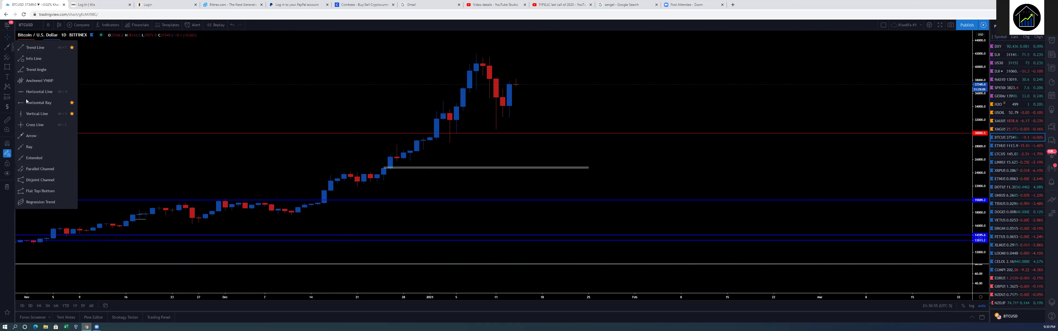
click(25, 103)
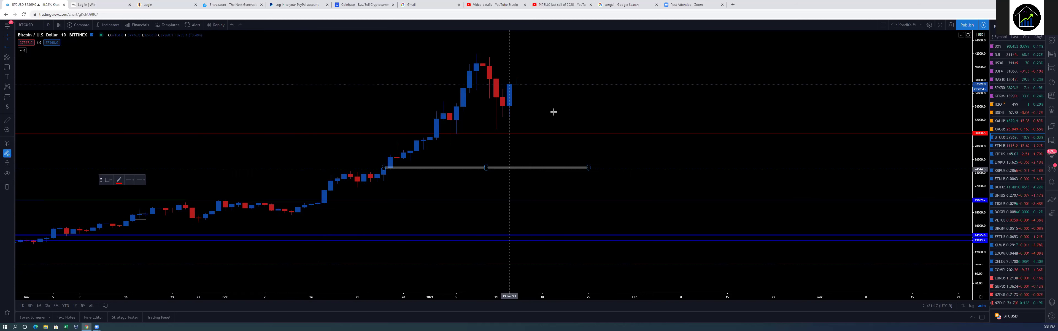
click(523, 167)
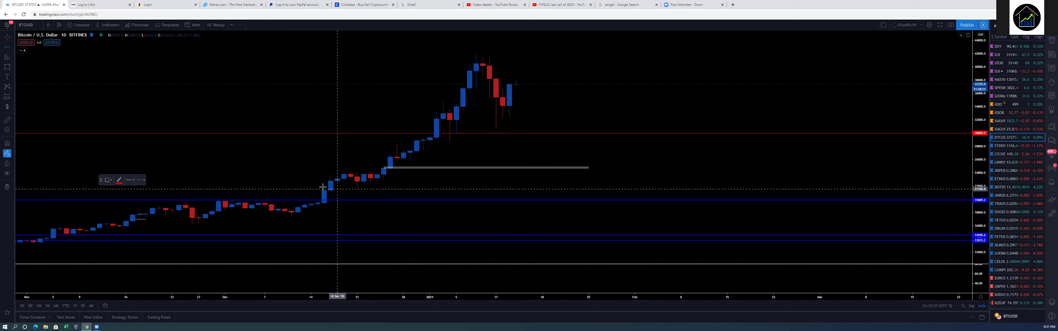
click(333, 194)
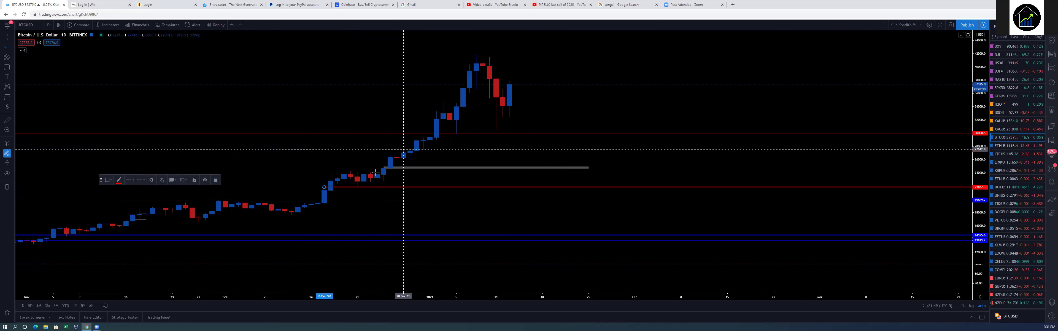
click(336, 199)
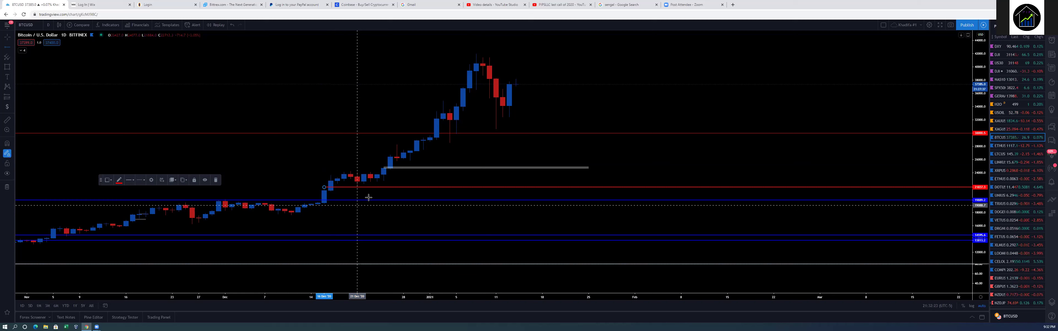
scroll(472, 131, down, 1)
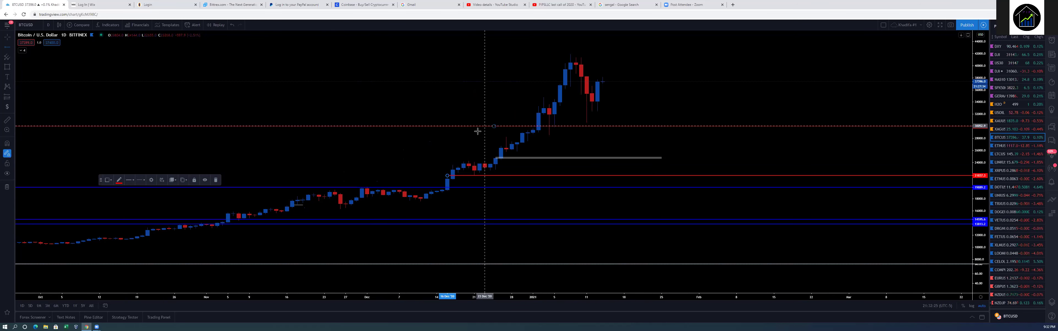
scroll(520, 104, down, 1)
click(519, 102)
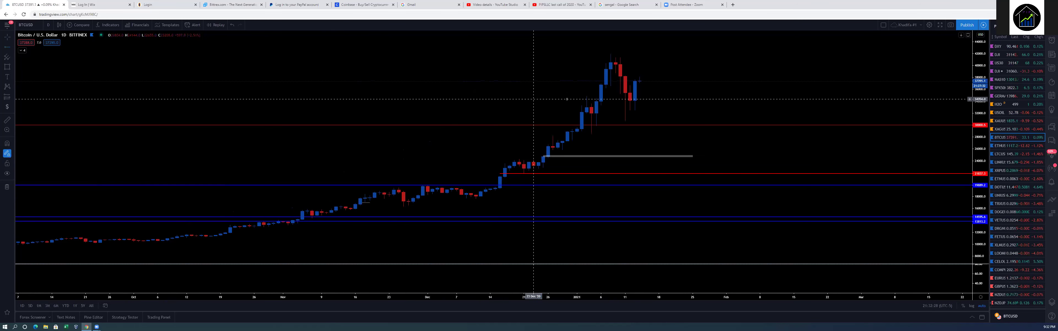
drag(533, 98, 382, 52)
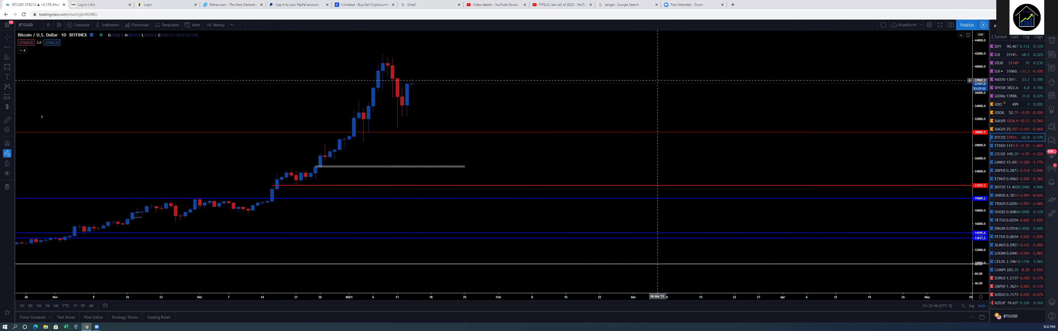
click(12, 66)
click(31, 67)
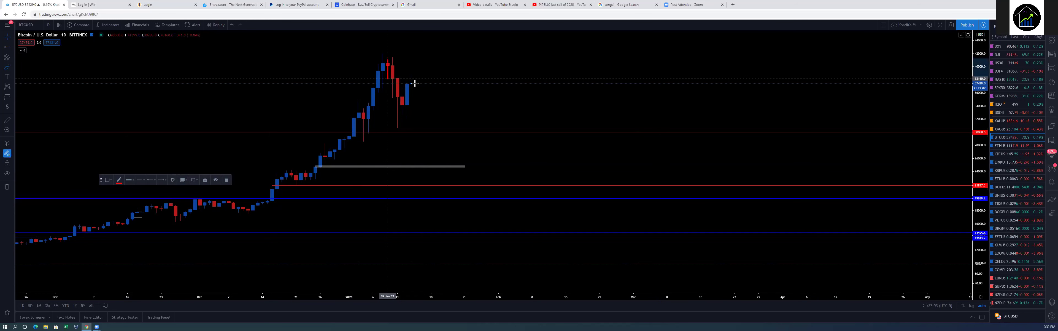
mouse_move(387, 61)
mouse_down()
mouse_move(436, 121)
mouse_move(460, 121)
mouse_move(494, 156)
mouse_move(532, 139)
mouse_move(560, 185)
mouse_move(599, 155)
mouse_up()
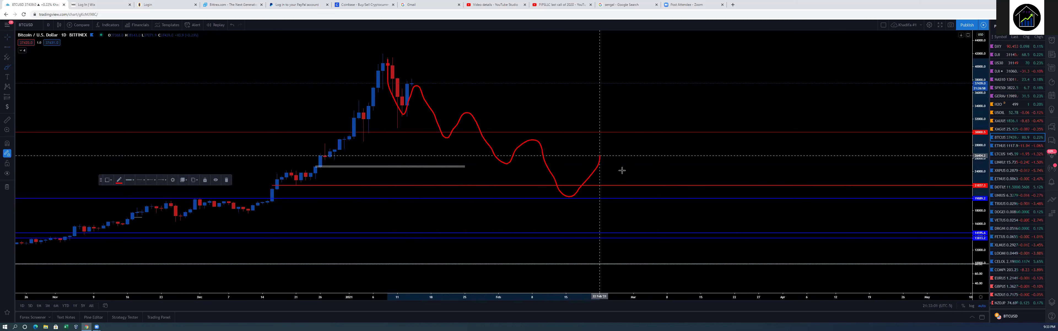
key(Delete)
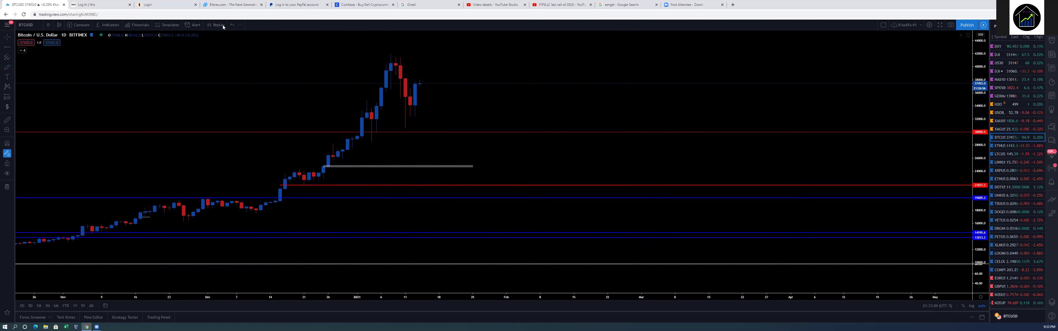
- Brush a freehand red price path from Bitcoin's January peak, falling in waves to the new ray by mid-February and rising above the peak in March
click(7, 67)
drag(398, 73, 419, 84)
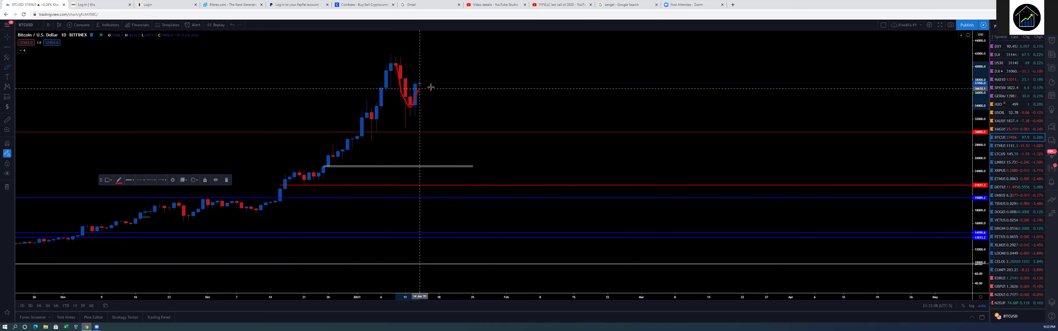
mouse_move(420, 86)
mouse_down()
mouse_move(454, 123)
mouse_move(477, 124)
mouse_move(531, 160)
mouse_move(588, 178)
mouse_move(617, 140)
mouse_move(641, 146)
mouse_move(661, 124)
mouse_move(704, 43)
mouse_up()
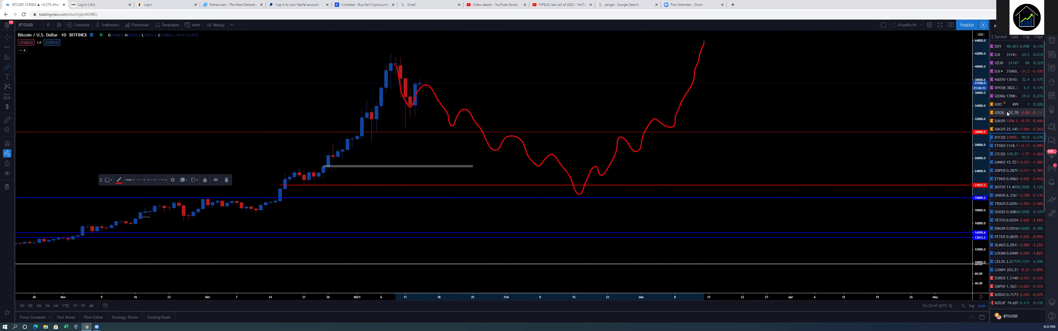
- Check the daily WTI crude oil chart and examine the Wall Street CFD's levels on the 1 day and 1 hour intervals
click(1007, 113)
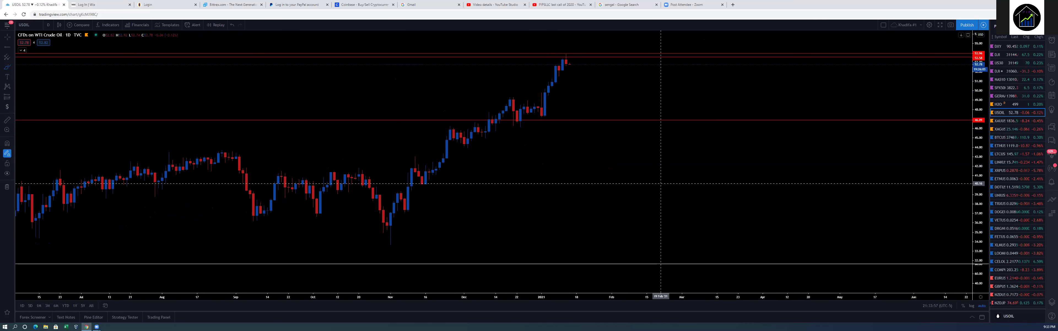
click(1002, 57)
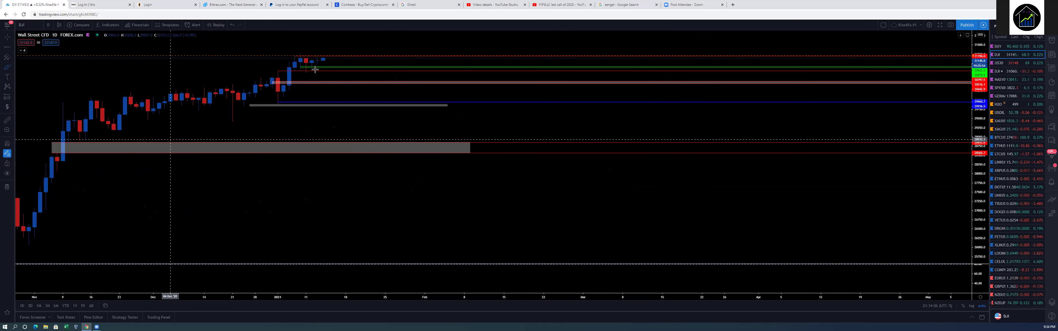
scroll(181, 61, up, 2)
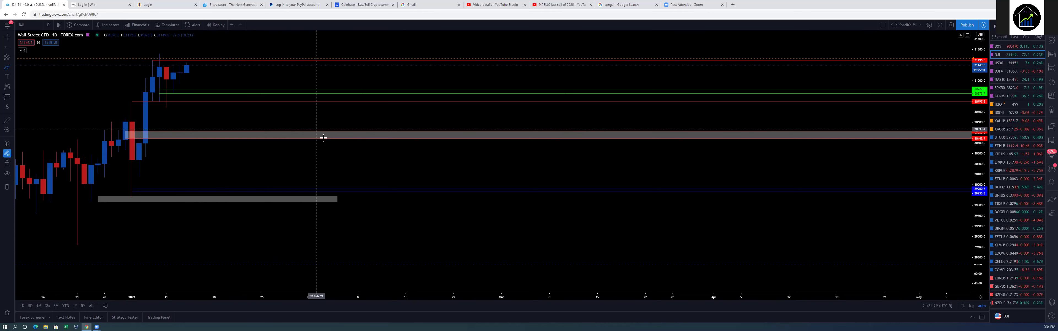
scroll(339, 100, down, 3)
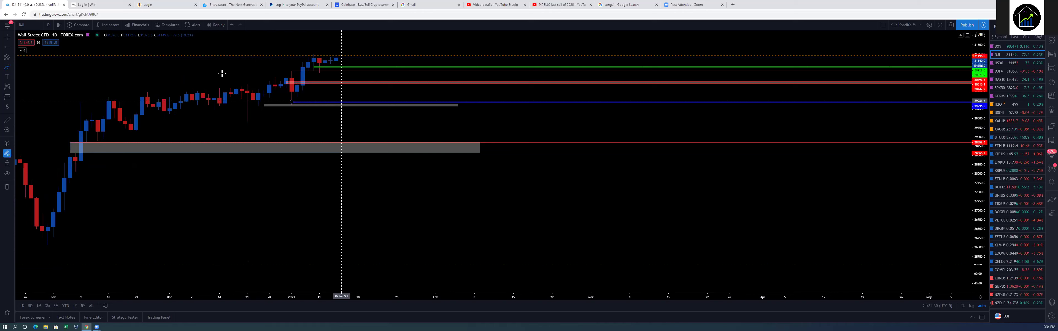
scroll(222, 73, up, 3)
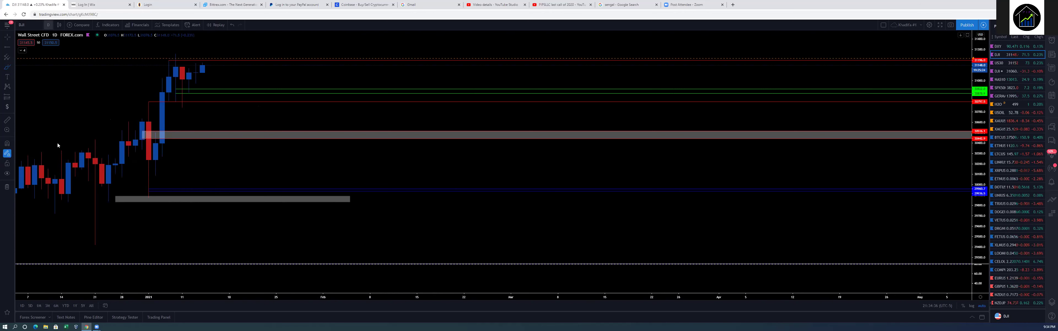
click(67, 138)
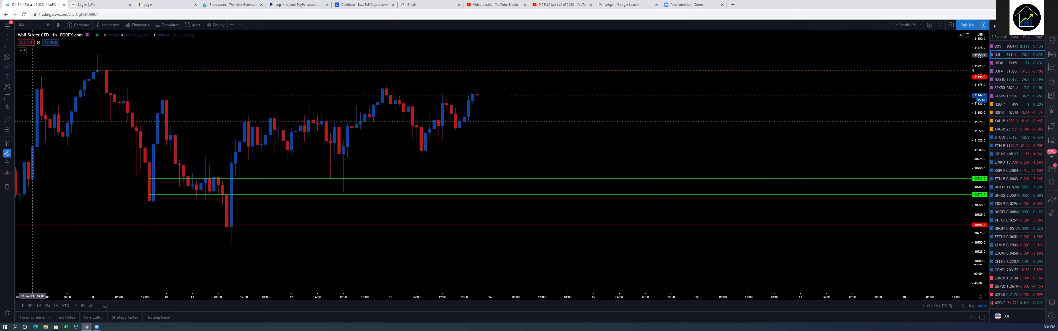
- Draw a connected arrow zigzag from the latest hourly Wall Street candles, peaking above the red resistance and descending in waves towards the green levels
click(12, 46)
click(49, 133)
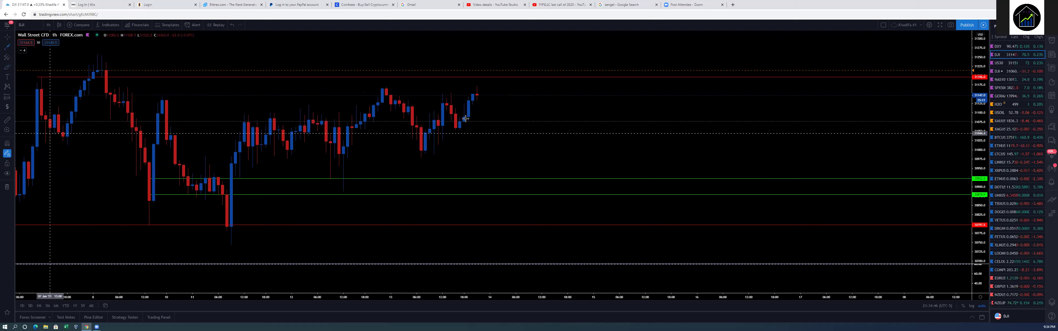
drag(465, 118, 486, 92)
click(495, 67)
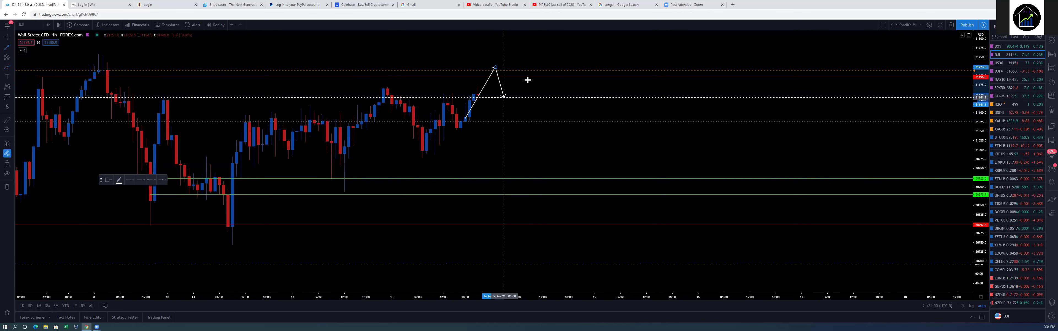
click(509, 116)
click(529, 81)
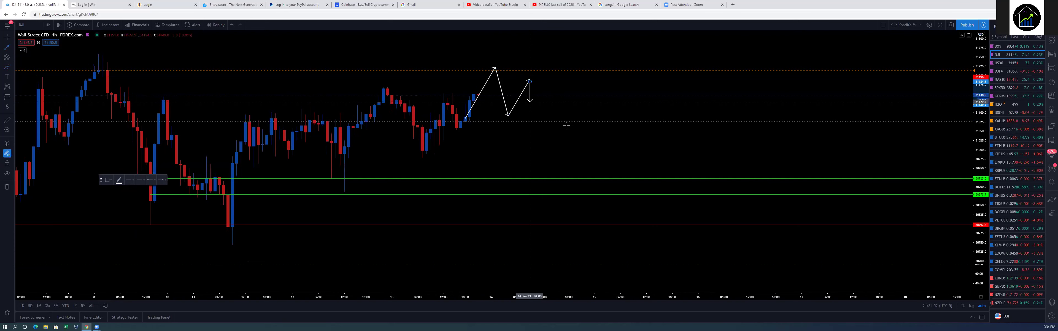
click(560, 138)
click(575, 117)
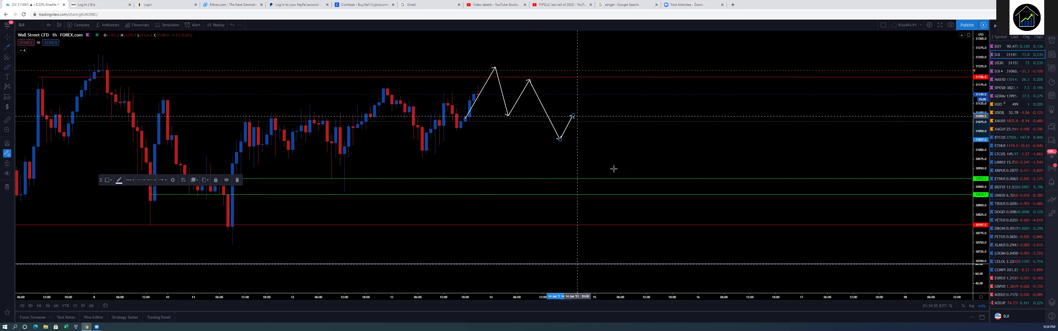
double_click(612, 166)
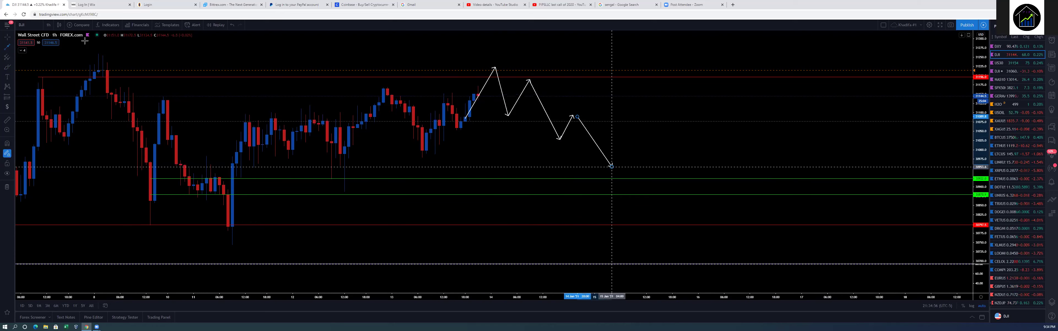
- Undo all the arrows of the zigzag forecast on the hourly Wall Street chart
click(232, 26)
click(232, 26)
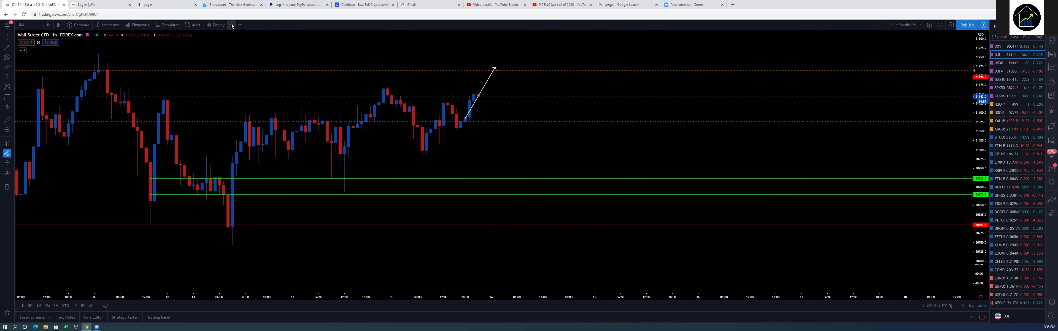
key(ctrl+z)
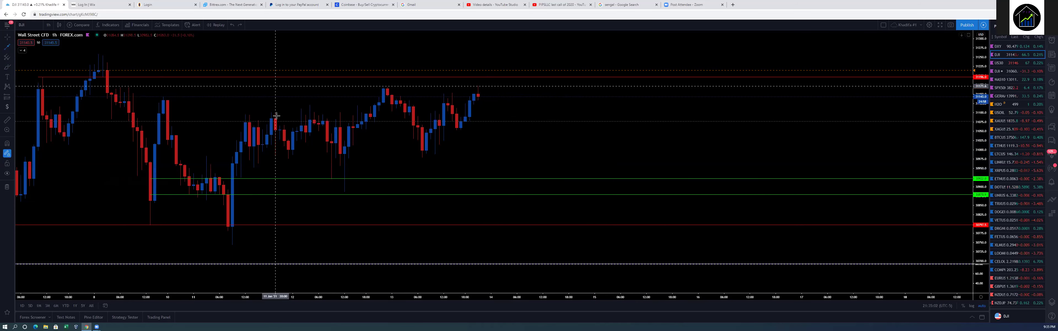
- Examine the green lines, red level and grey zones beneath the current price on the hourly Wall Street chart
scroll(276, 117, down, 3)
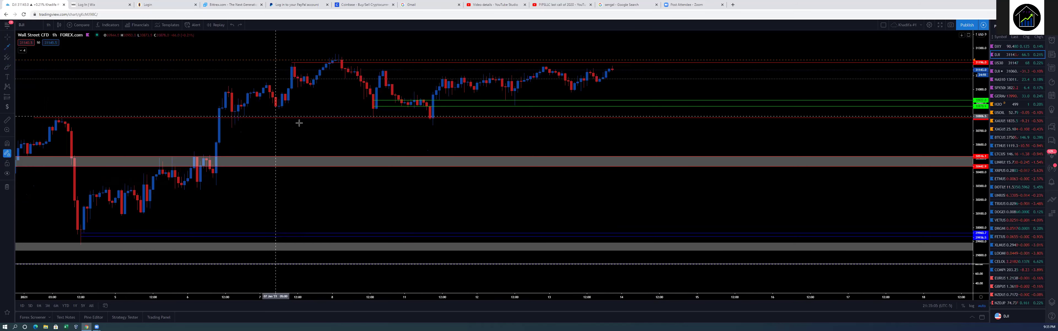
scroll(302, 119, up, 1)
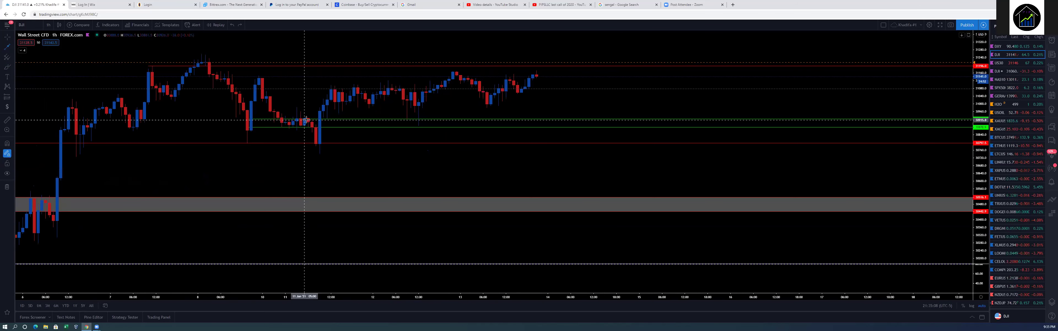
scroll(306, 119, down, 1)
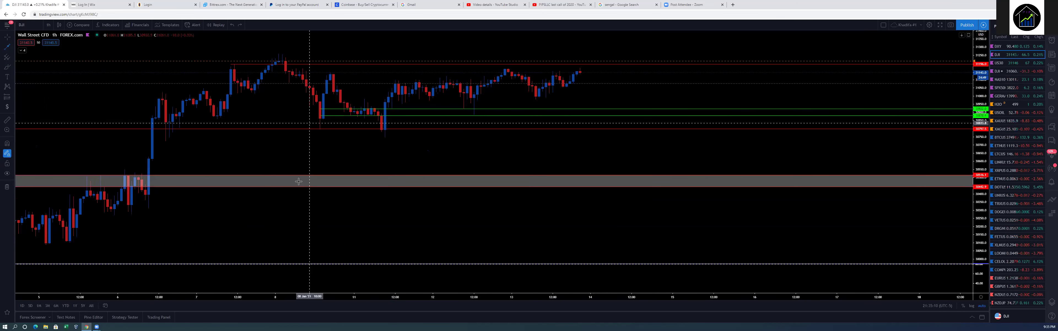
scroll(299, 178, left, 1)
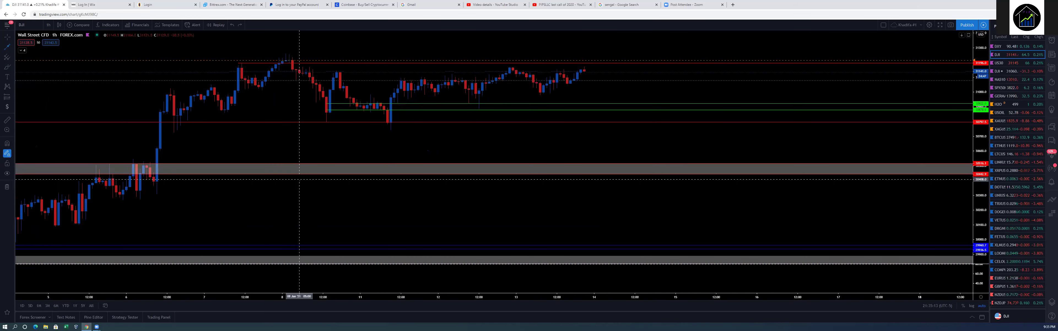
scroll(299, 177, up, 1)
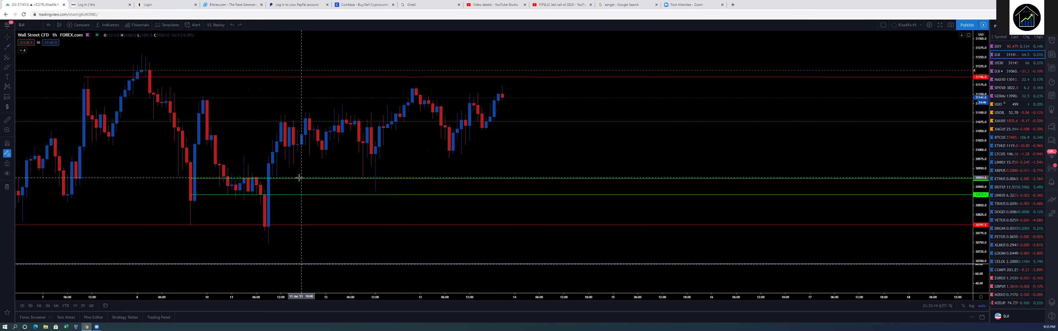
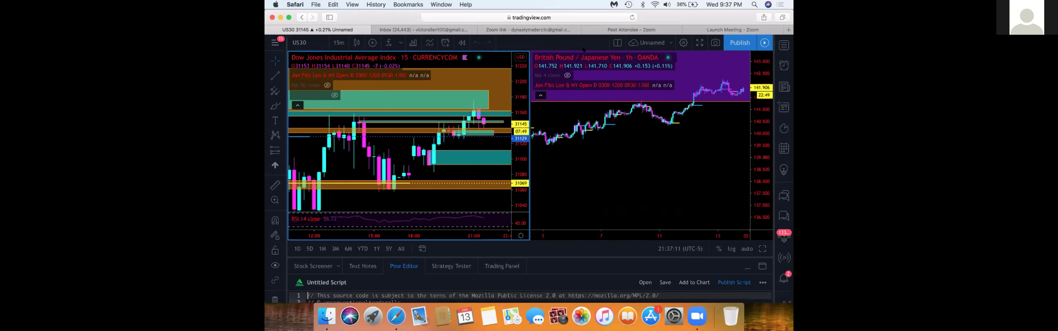
- Change the two-chart layout to a single 15-minute Dow Jones chart and show its latest candles up close
click(614, 44)
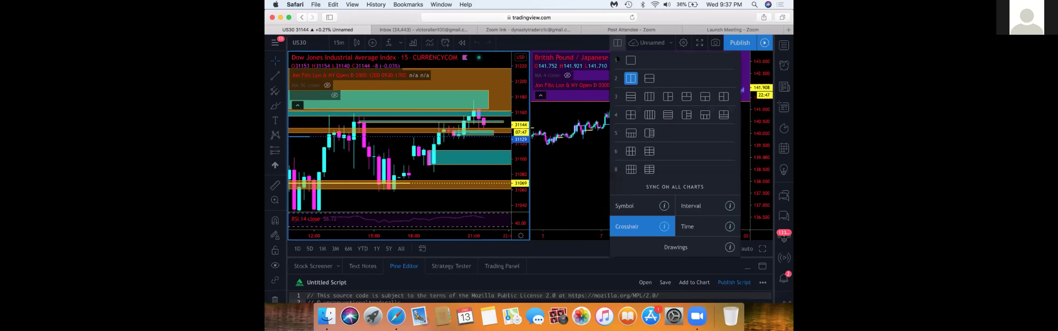
click(628, 60)
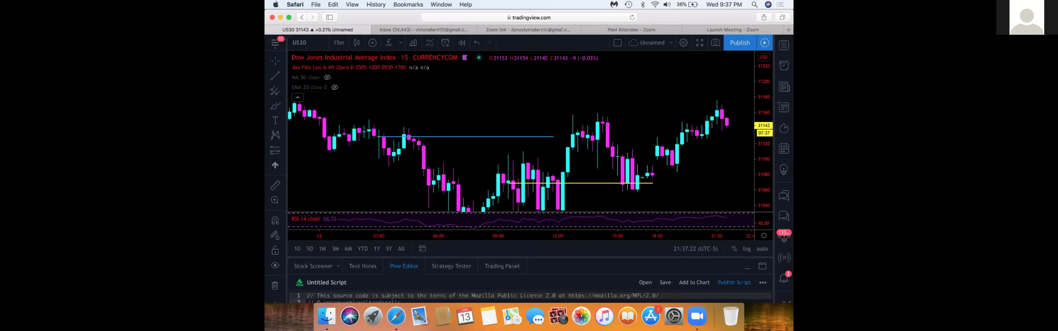
scroll(724, 144, up, 5)
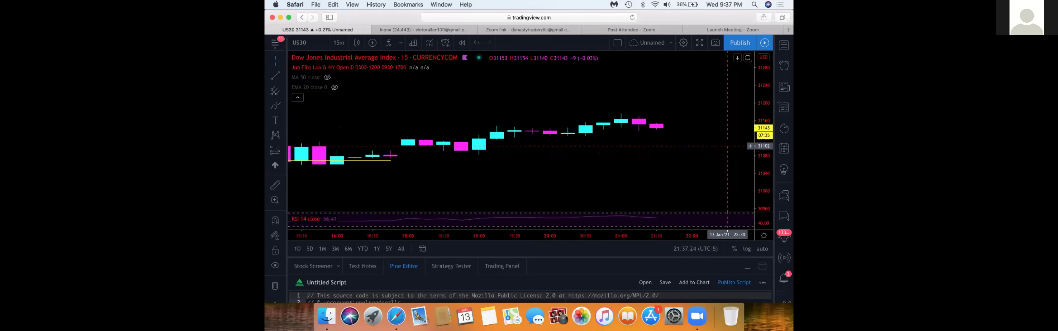
- Review the 15-minute Dow Jones candles and switch the chart to the 4-hour timeframe to examine the January price action
scroll(725, 144, down, 5)
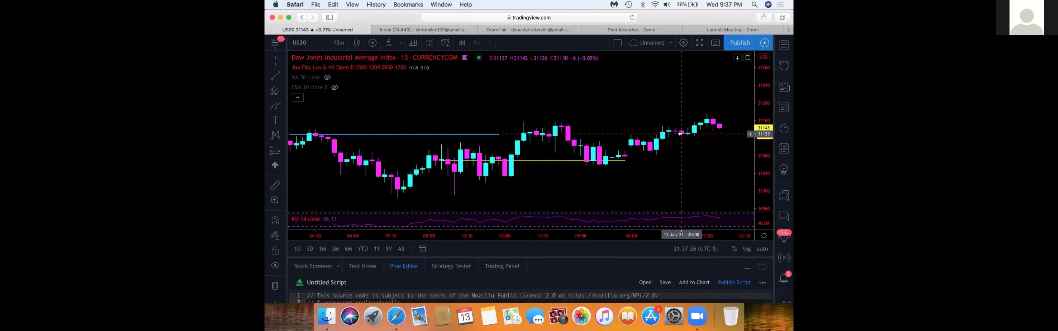
scroll(675, 132, down, 3)
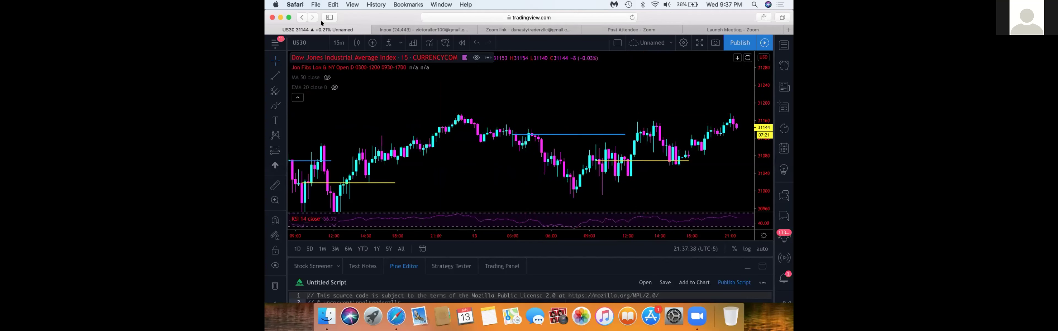
click(333, 40)
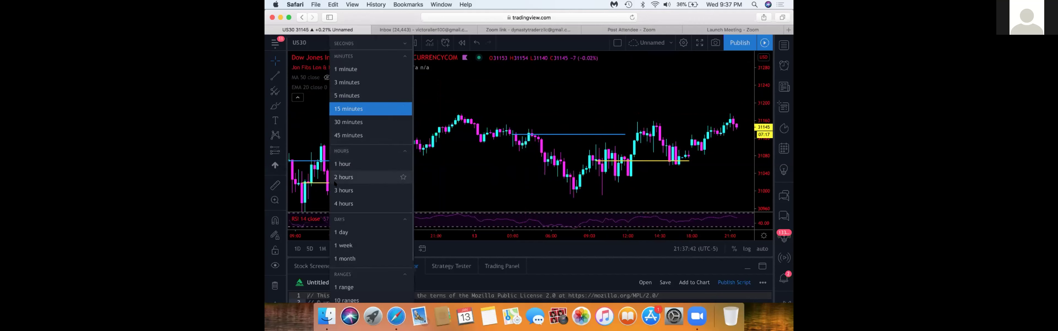
click(340, 200)
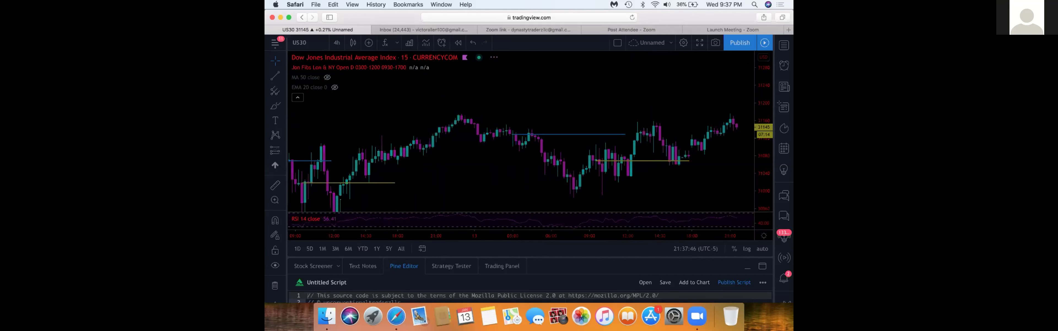
scroll(380, 157, up, 3)
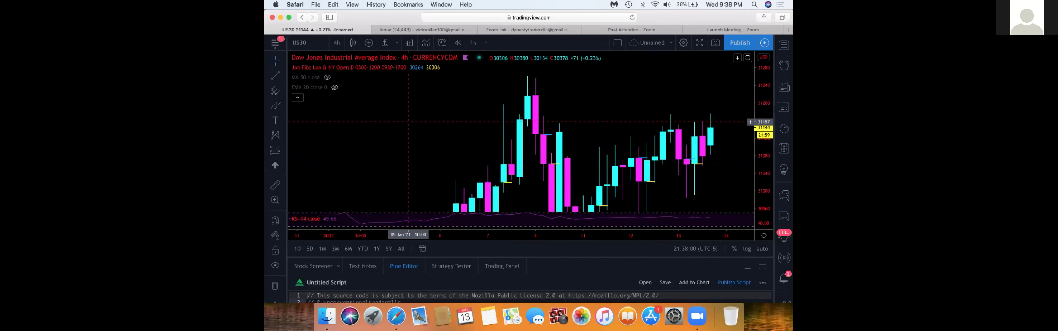
scroll(374, 111, right, 3)
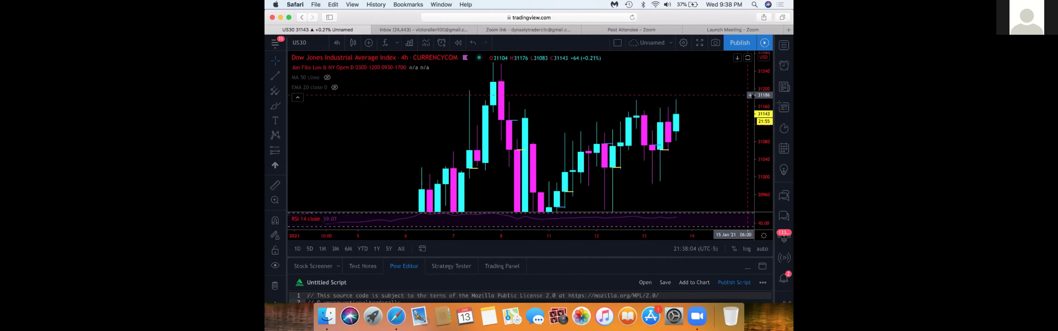
drag(764, 97, 764, 165)
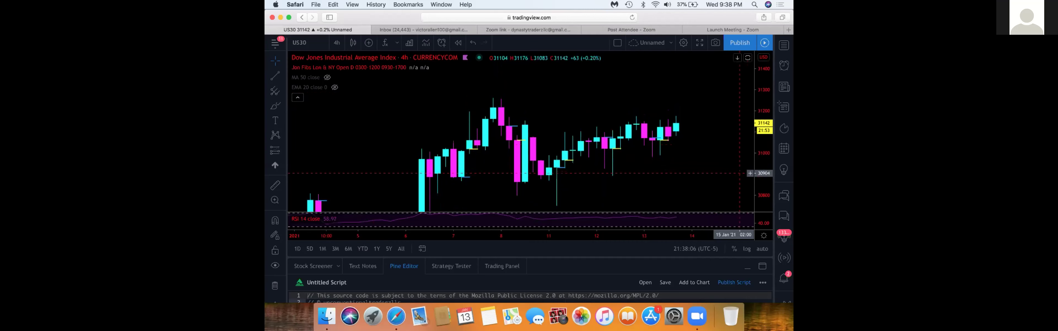
scroll(739, 173, up, 2)
scroll(698, 165, left, 2)
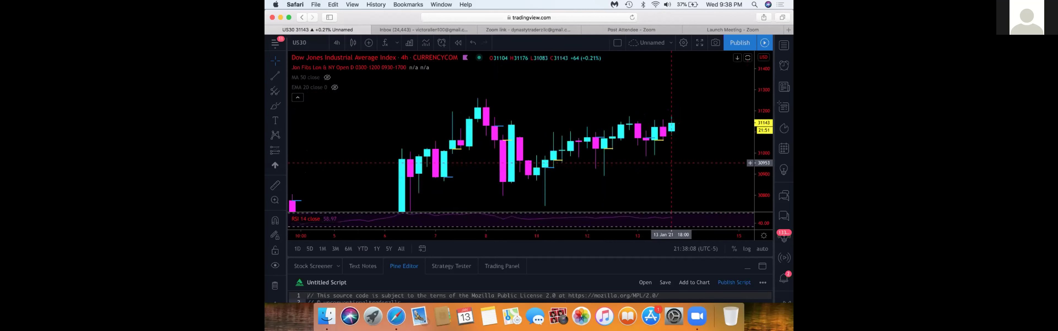
drag(671, 169, 671, 128)
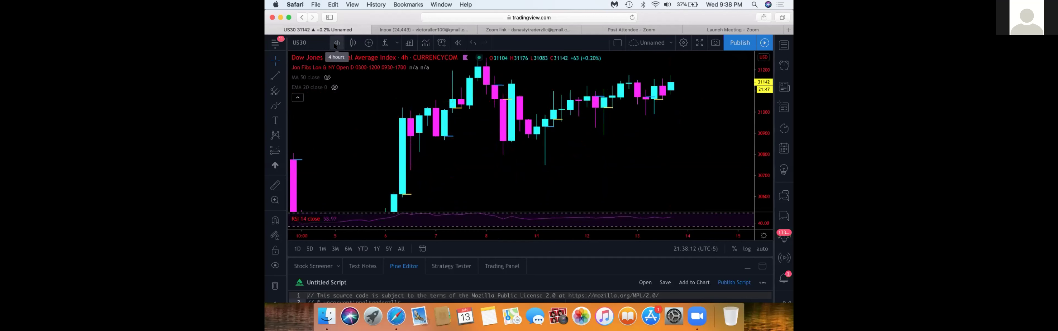
scroll(352, 55, left, 2)
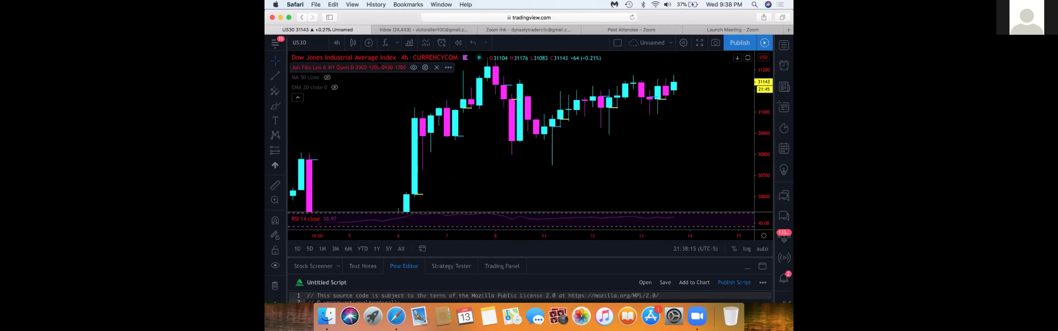
- Change the Dow Jones chart to the 5-minute timeframe and frame its latest candles together with the yellow session line
click(337, 42)
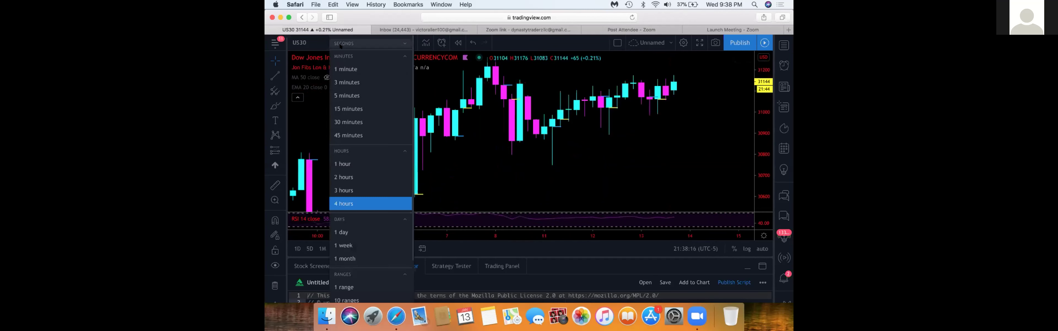
click(347, 95)
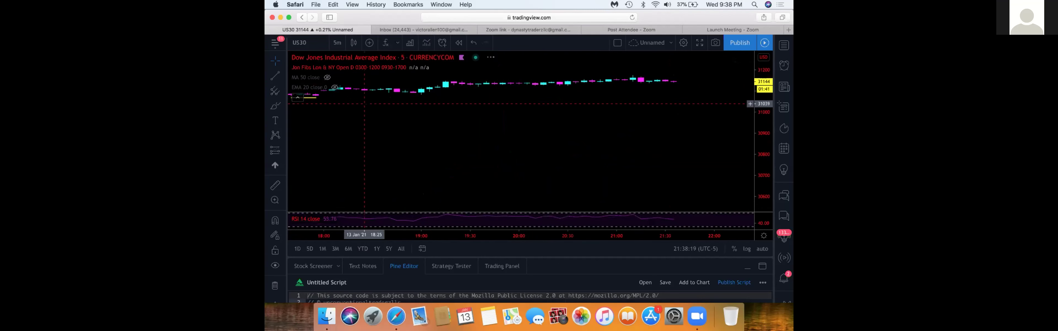
scroll(410, 115, down, 5)
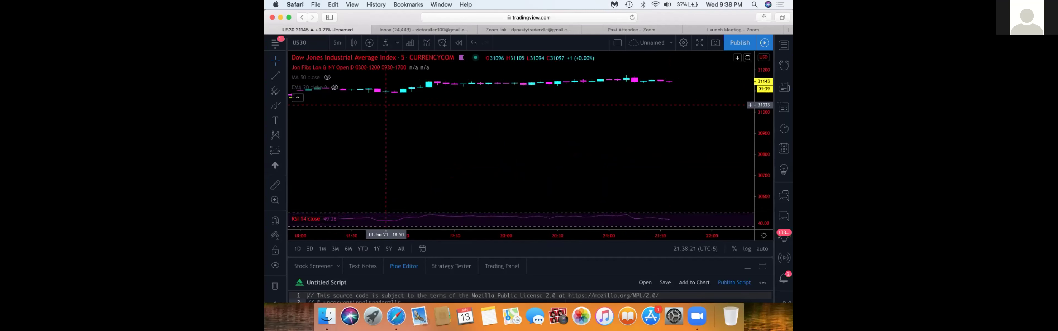
drag(455, 126, 613, 168)
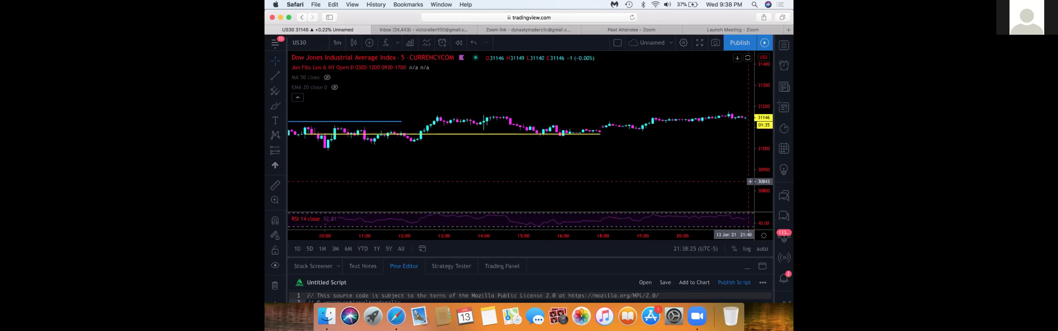
drag(764, 181, 764, 140)
drag(708, 130, 645, 139)
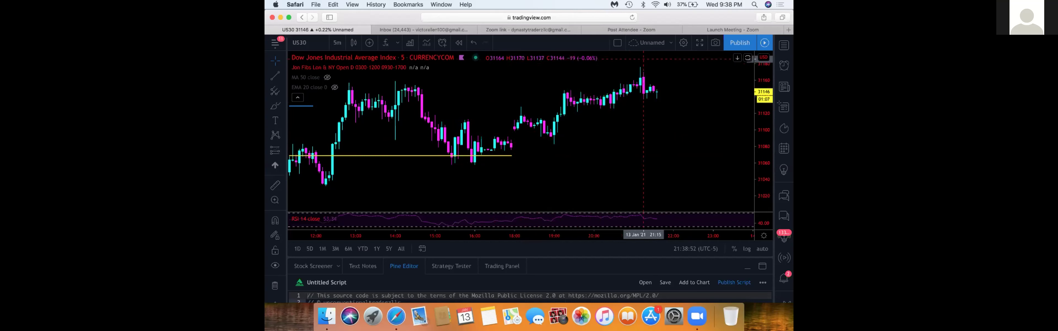
- Split the layout into two side-by-side charts and replace the GBPJPY chart with DJI from the watchlist
click(617, 42)
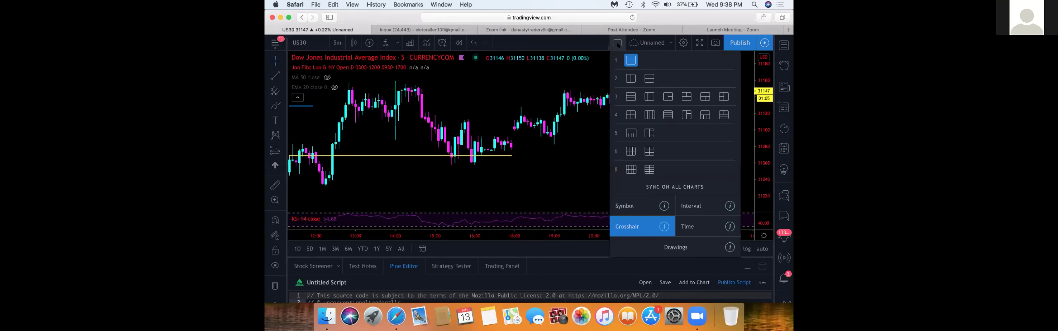
click(631, 77)
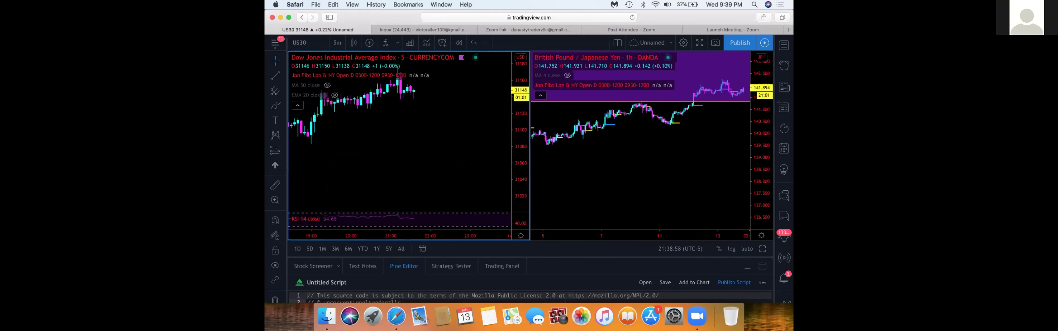
click(784, 46)
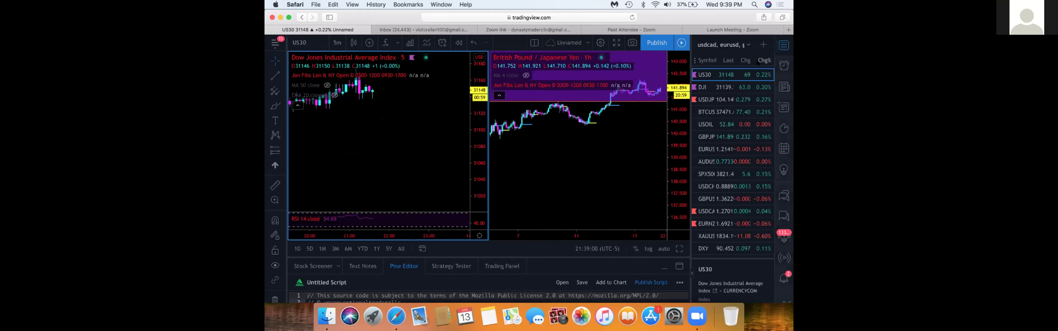
click(737, 86)
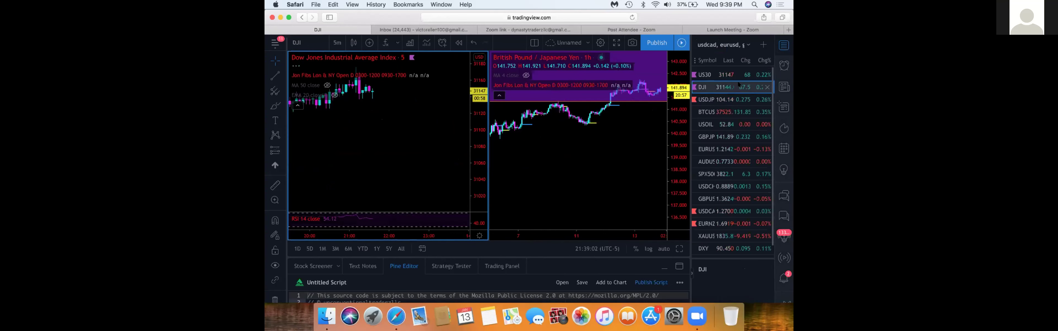
click(724, 74)
click(663, 123)
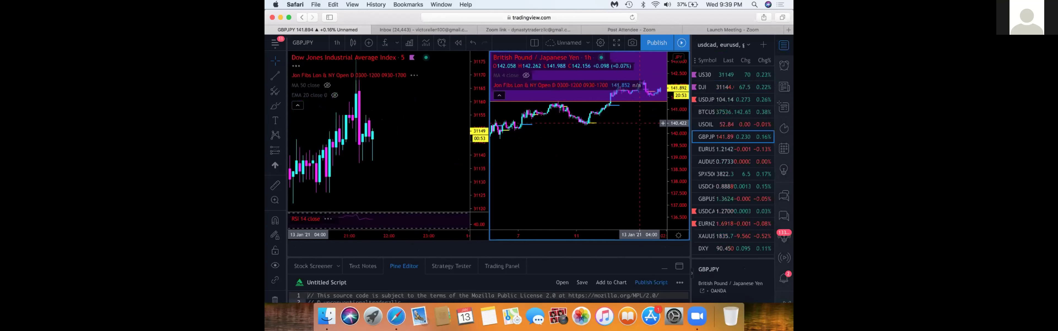
click(703, 87)
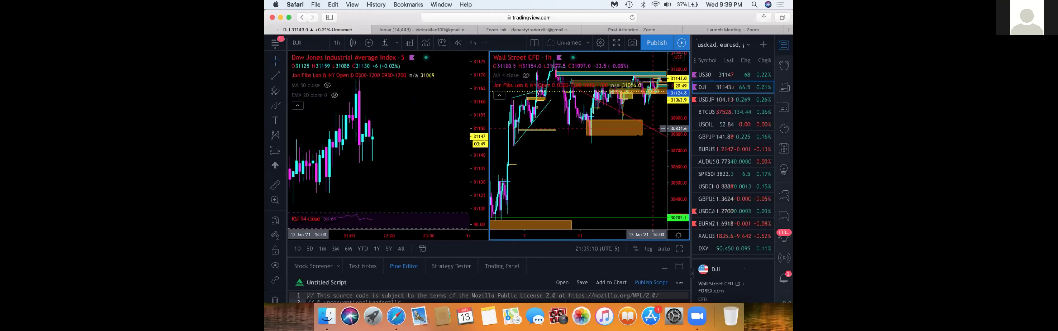
drag(614, 160, 586, 182)
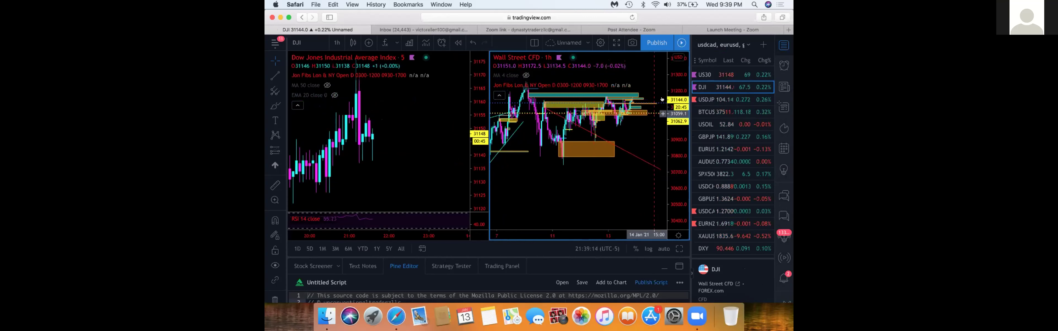
- Load US30 into the second chart, set it to the 5-minute timeframe and return it to the DJI symbol
click(700, 76)
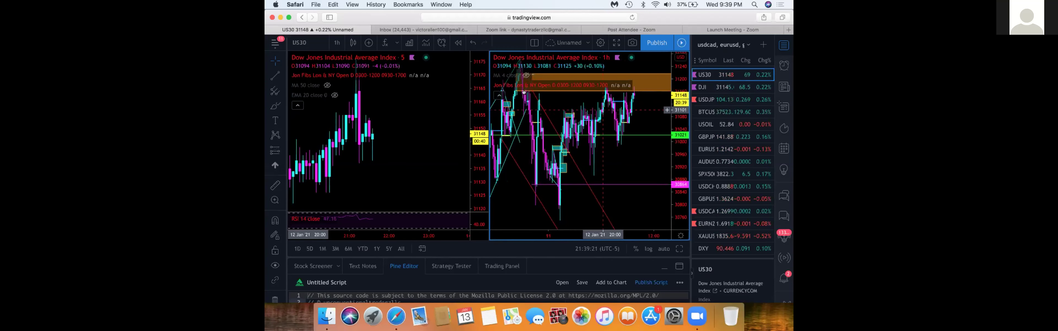
click(336, 43)
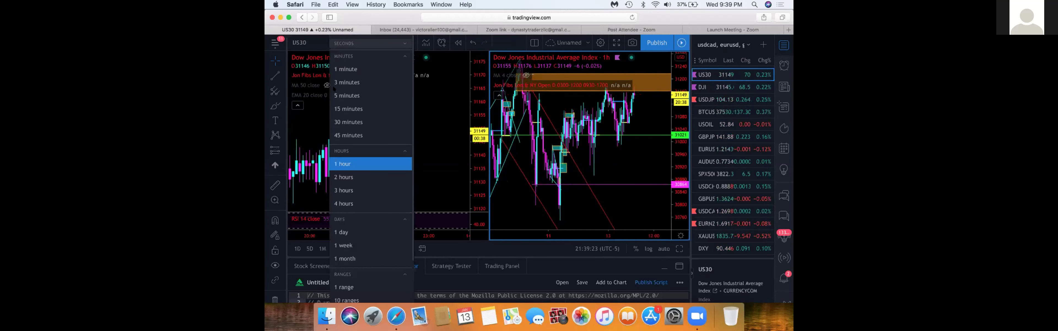
click(340, 96)
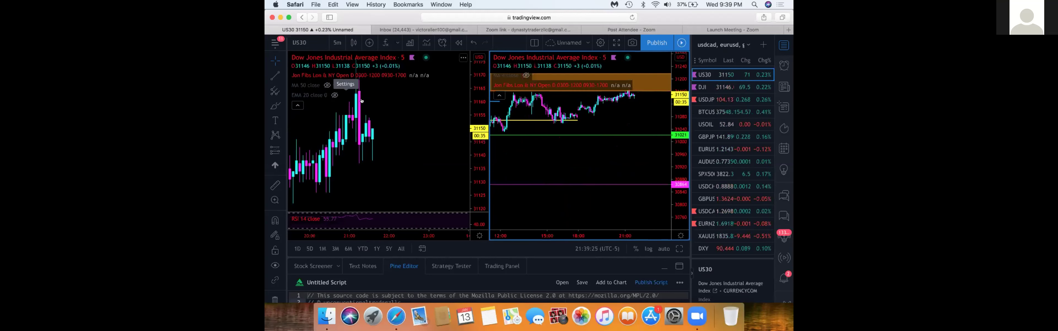
click(703, 86)
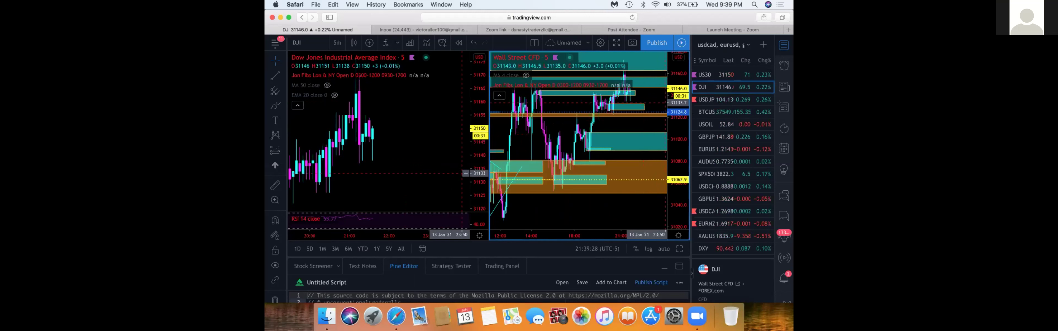
- Remove all drawings from the 5-minute Wall Street chart
click(274, 296)
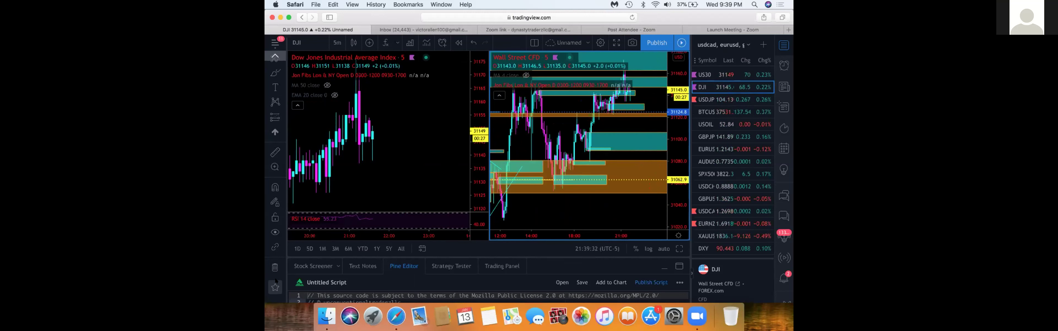
click(275, 268)
scroll(370, 144, up, 3)
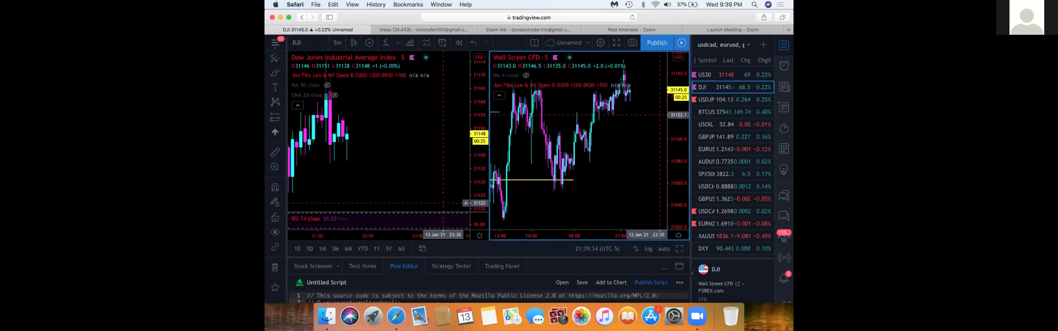
scroll(639, 124, up, 2)
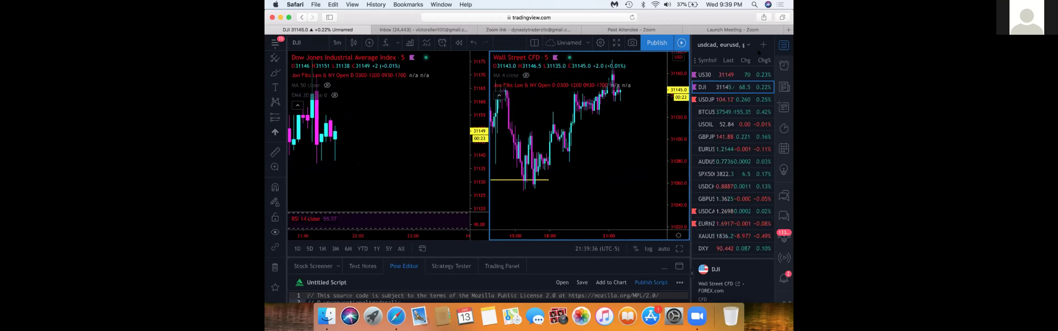
- Hide the watchlist and show the Wall Street candles from the yellow session line up to the latest high
click(783, 45)
scroll(727, 110, up, 3)
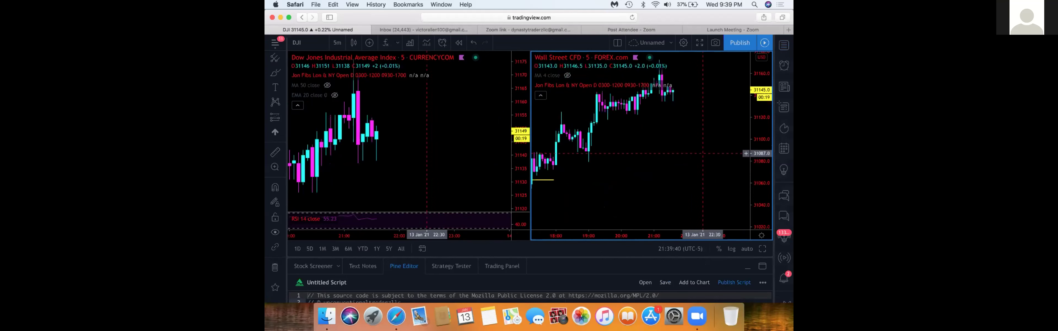
drag(708, 161, 722, 139)
scroll(727, 147, up, 3)
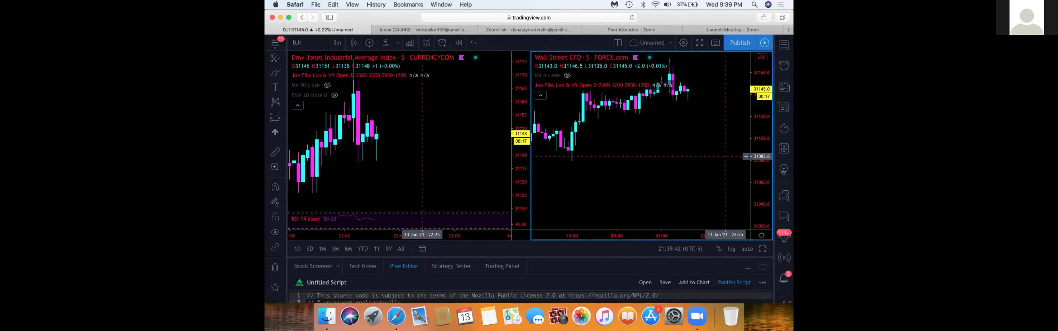
drag(661, 170, 697, 175)
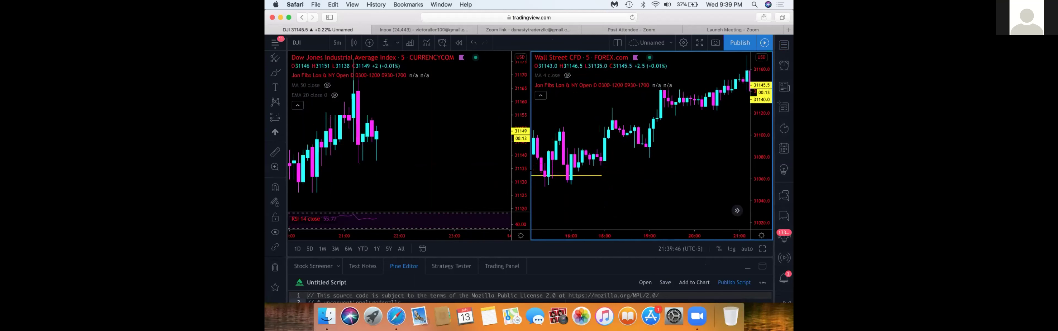
- Frame the same period on the 5-minute US30 chart, including its yellow session line, to compare it with the Wall Street chart
drag(496, 157, 507, 154)
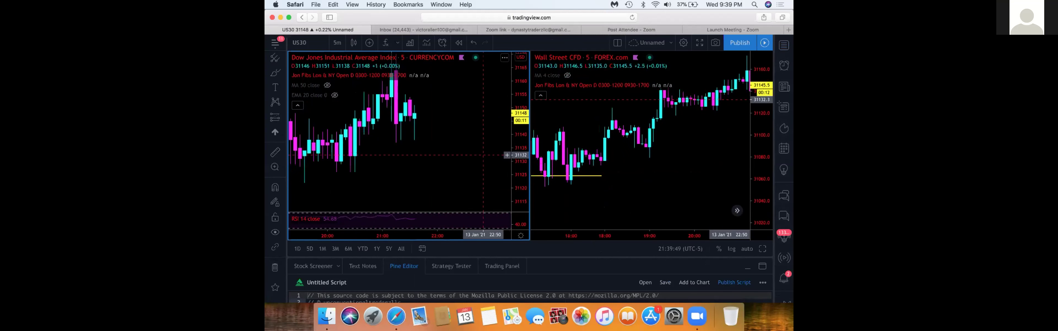
scroll(507, 153, up, 2)
scroll(507, 153, left, 3)
scroll(495, 159, left, 5)
scroll(494, 160, left, 6)
scroll(485, 148, down, 2)
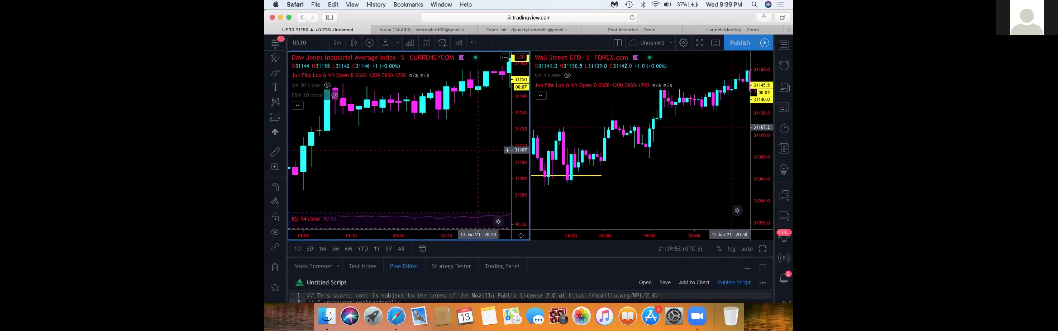
scroll(483, 146, up, 1)
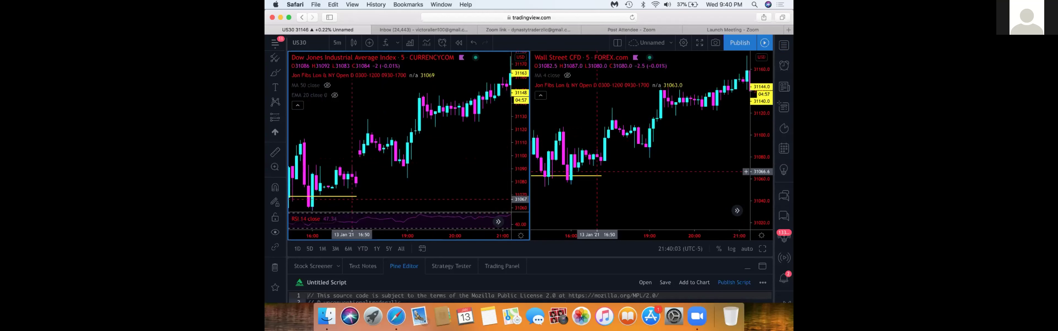
- Draw a rectangle over the US30 lows around the yellow session line, from 15:25 to 19:25, and fill it with teal
click(731, 180)
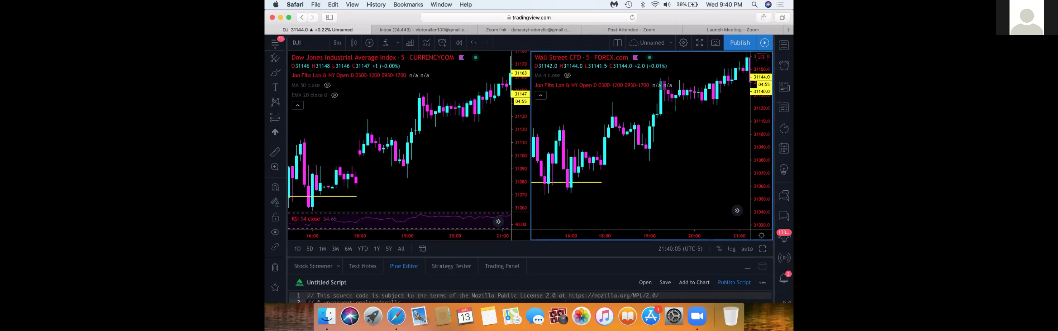
drag(746, 179, 748, 174)
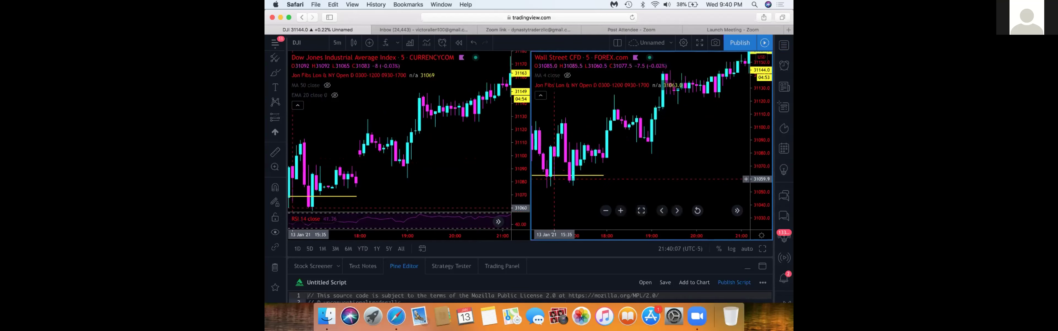
drag(487, 183, 491, 172)
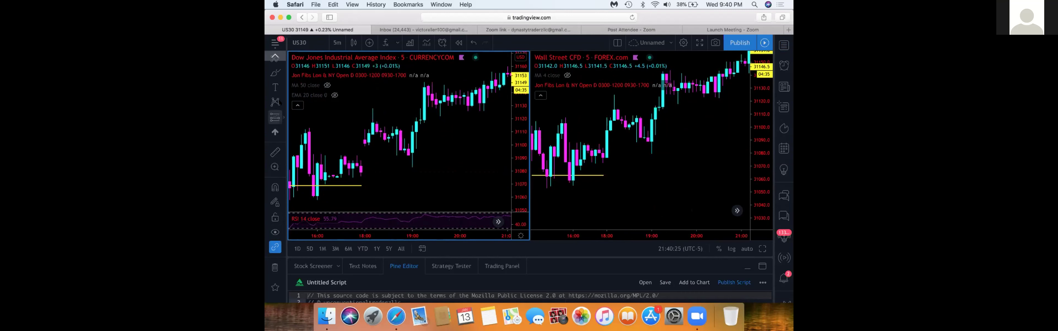
click(276, 76)
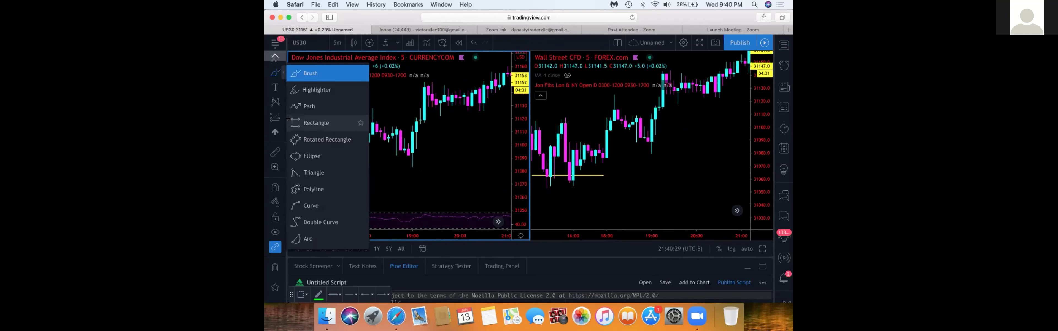
click(288, 119)
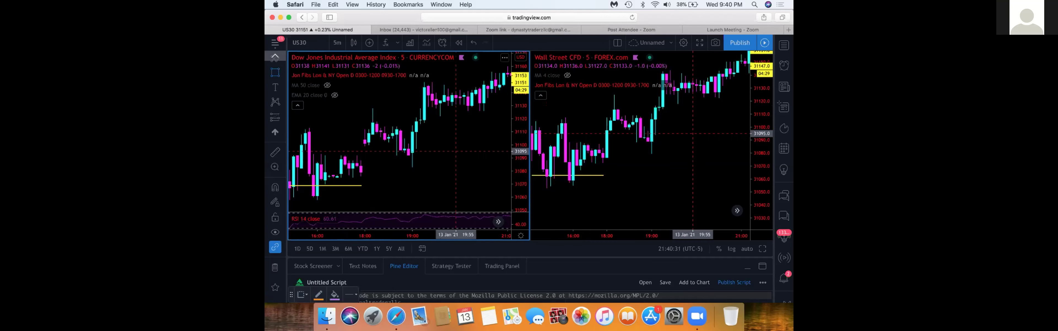
mouse_move(400, 77)
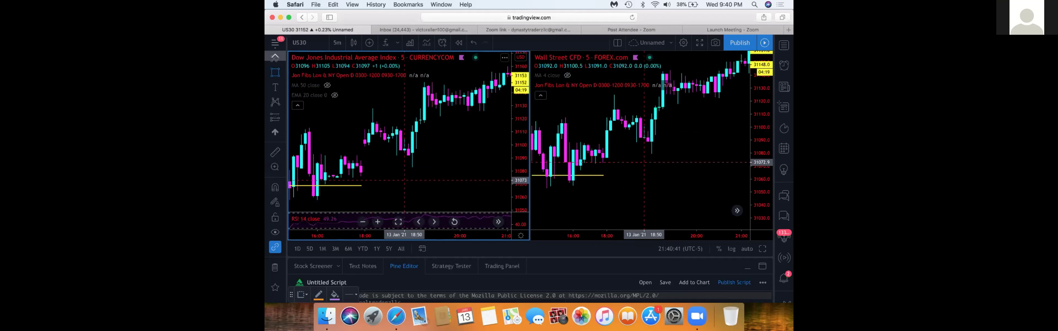
scroll(390, 160, left, 5)
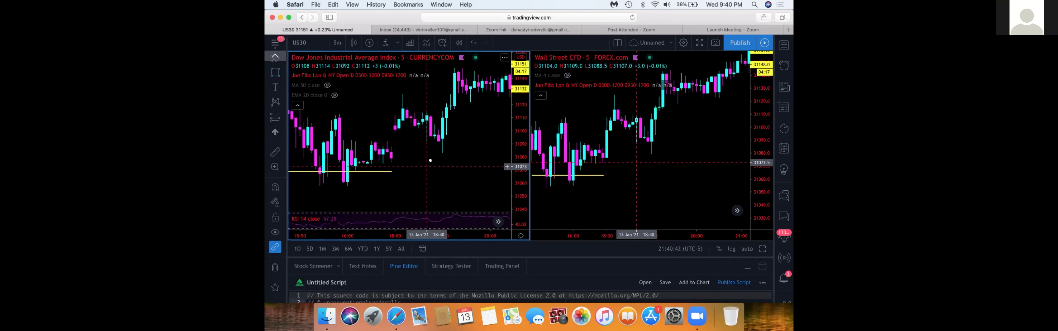
click(275, 73)
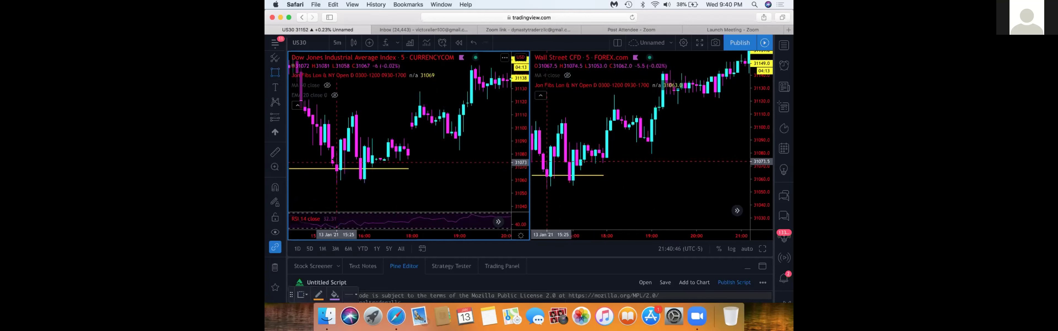
drag(336, 164, 479, 178)
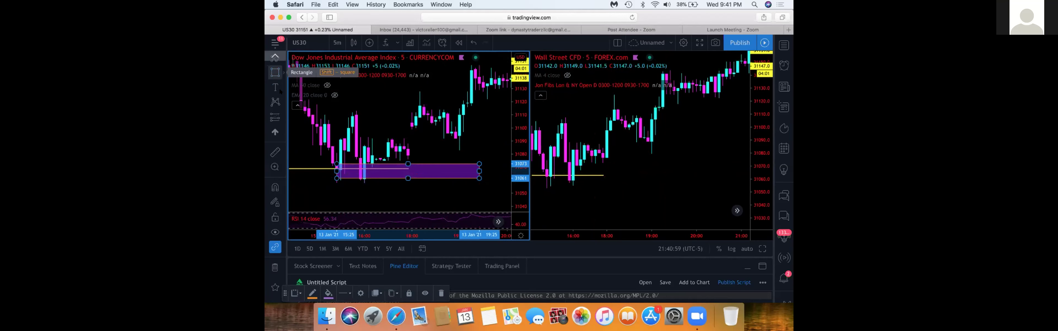
click(327, 292)
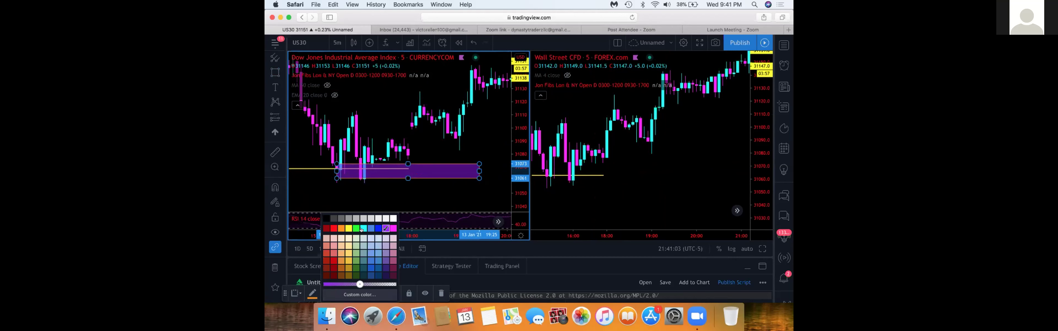
click(361, 228)
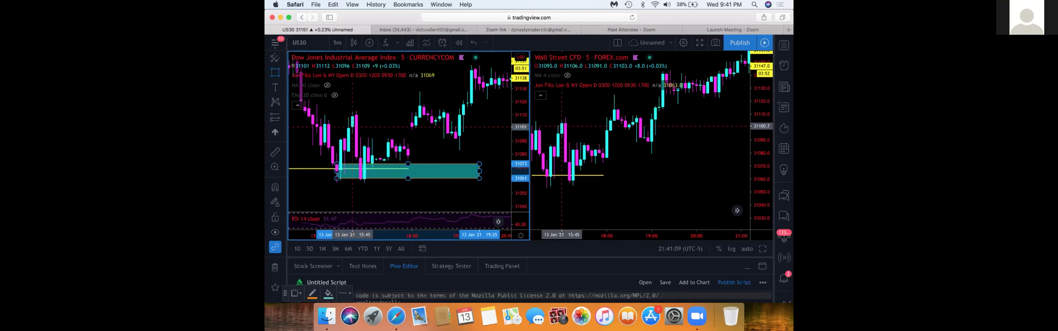
- Draw a matching teal rectangle over the Wall Street lows from 15:25, raising its upper edge to about 31071
click(546, 168)
click(696, 179)
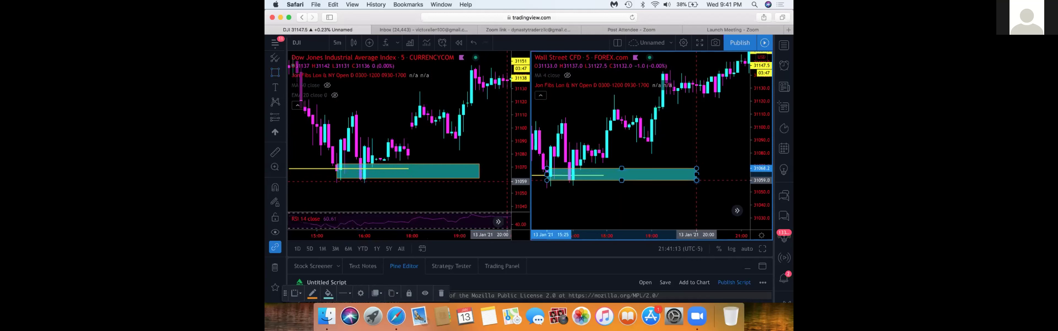
drag(696, 168, 692, 162)
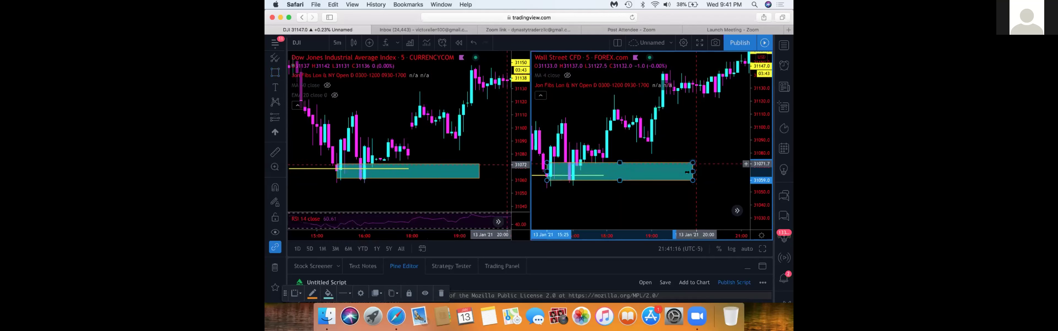
drag(545, 177, 561, 173)
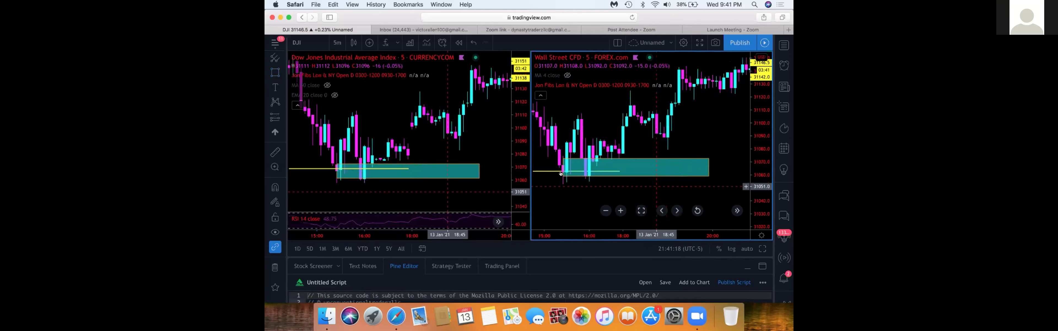
- Raise the upper edge of the US30 rectangle to about 31077, into the bodies of the candles above the session line
click(479, 164)
drag(479, 163, 475, 158)
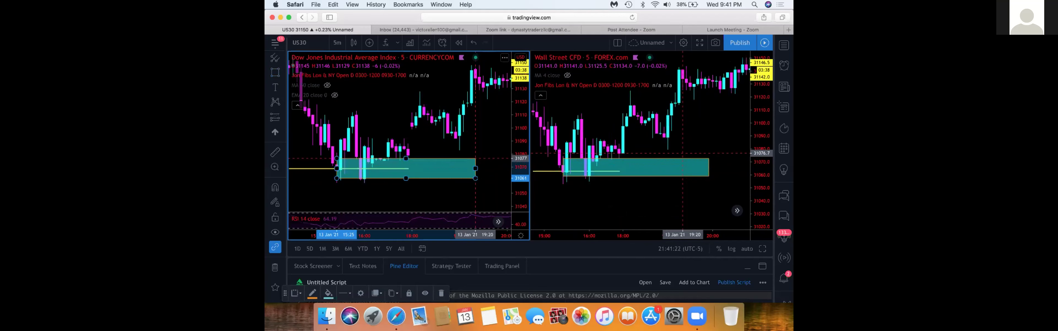
click(467, 194)
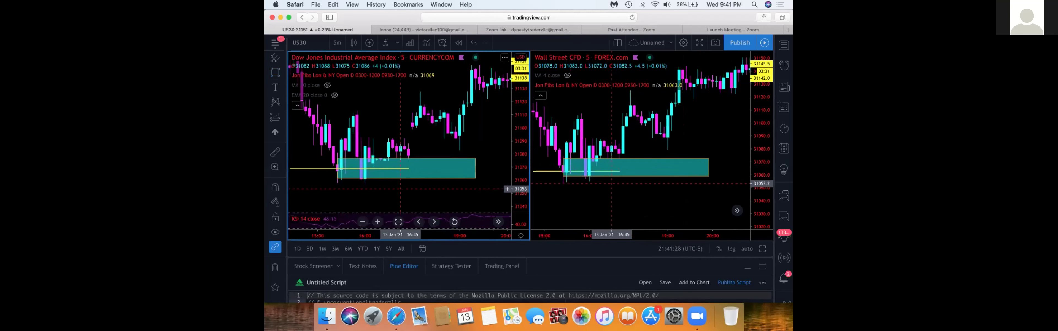
- Draw a thin teal rectangle on the Wall Street chart just above the large zone, starting beneath the last candle before 18:00
drag(405, 189, 497, 180)
scroll(417, 192, up, 5)
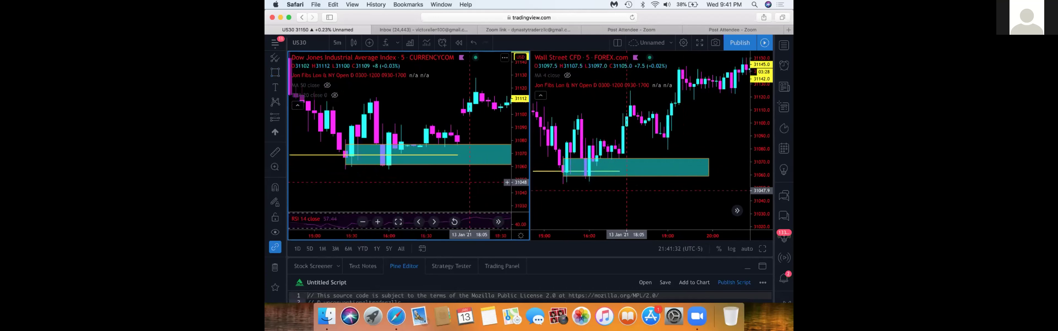
click(346, 165)
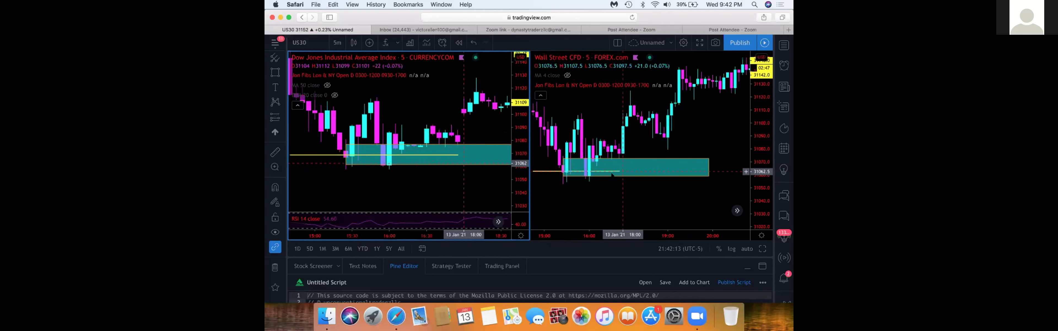
click(657, 176)
scroll(745, 176, up, 2)
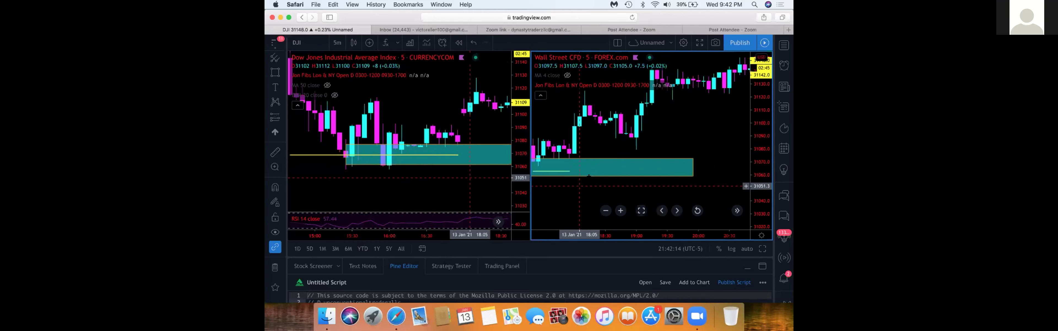
scroll(619, 137, left, 5)
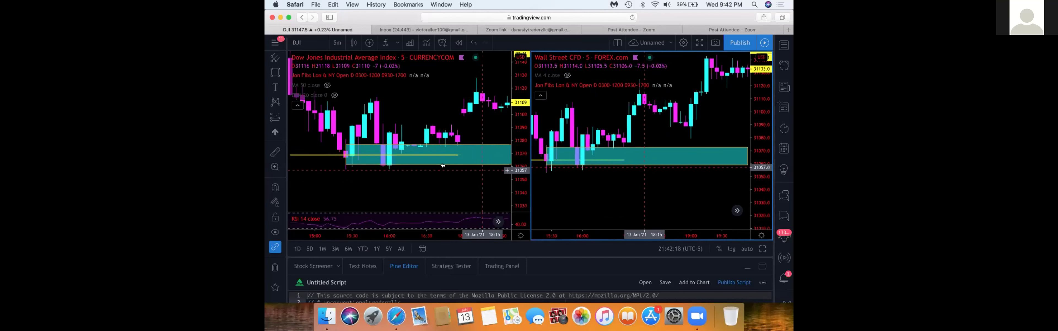
click(463, 173)
scroll(464, 173, right, 2)
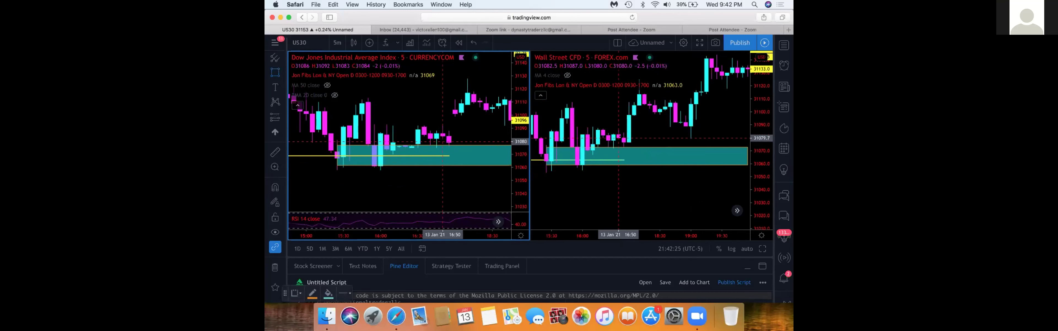
drag(623, 139, 732, 140)
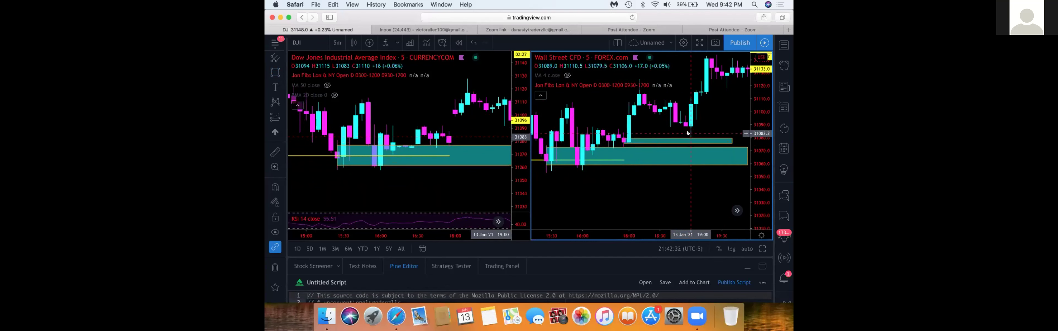
- Compare the US30 price gap near 18:00 and the pullback that follows with the same candles and marked zones on the Wall Street chart
click(492, 132)
drag(492, 133, 439, 131)
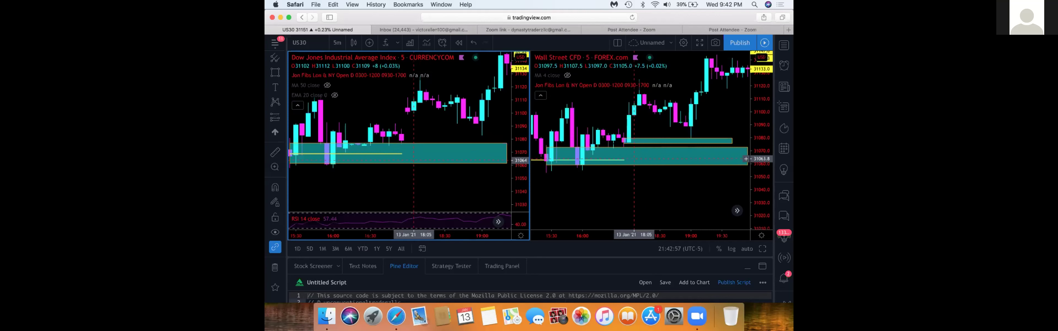
drag(520, 107, 519, 139)
scroll(491, 159, up, 5)
scroll(492, 159, down, 5)
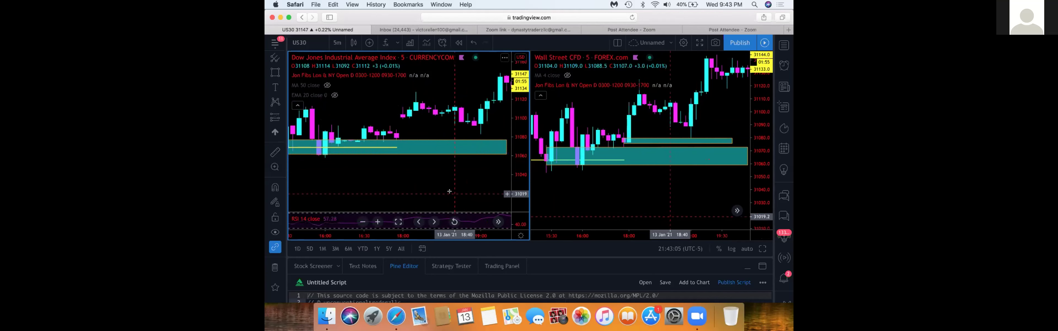
scroll(454, 186, right, 3)
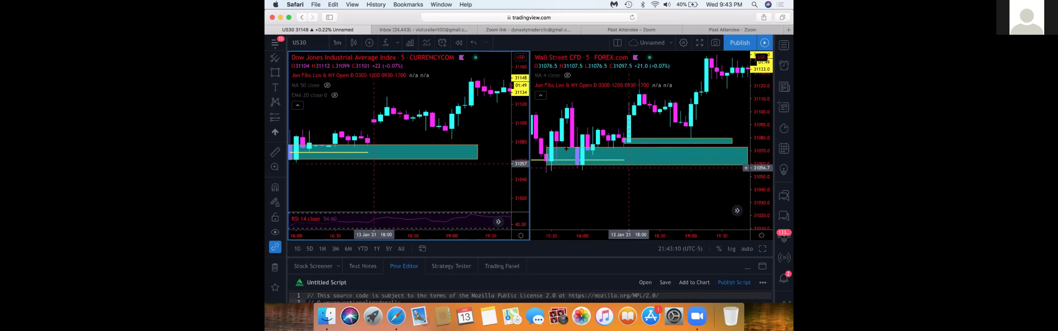
click(618, 186)
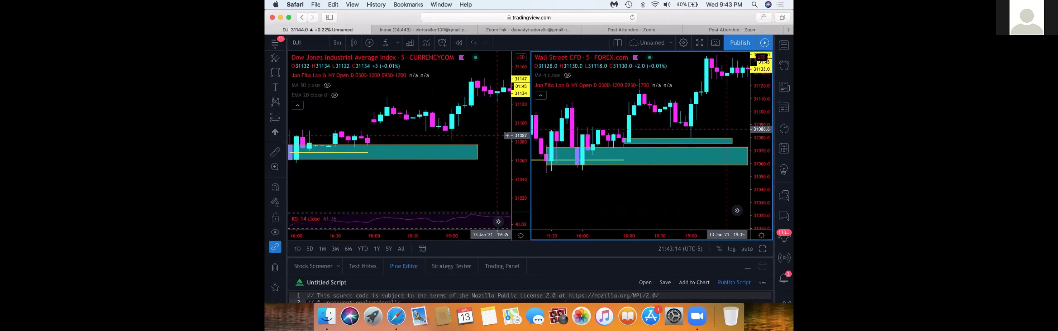
scroll(496, 136, up, 1)
scroll(496, 136, down, 1)
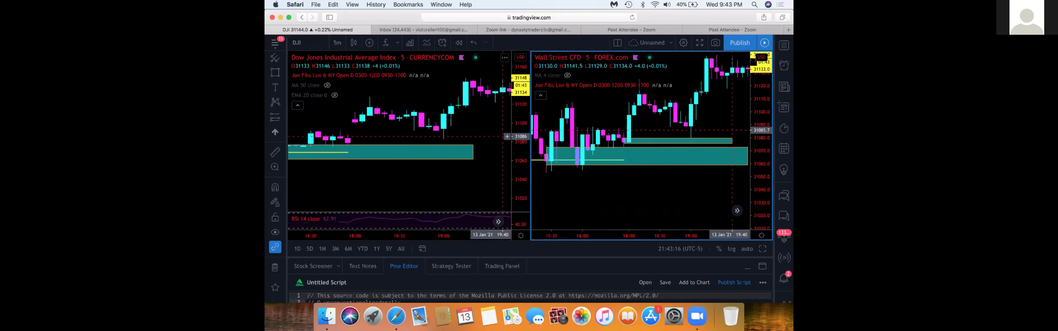
click(480, 171)
scroll(480, 171, down, 2)
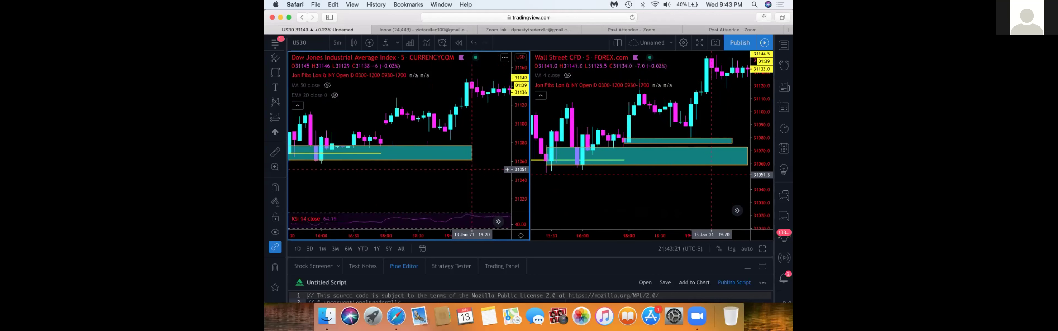
- Draw a thin teal rectangle at the base of the Wall Street pullback, from 18:50 to 20:25
drag(706, 115, 680, 122)
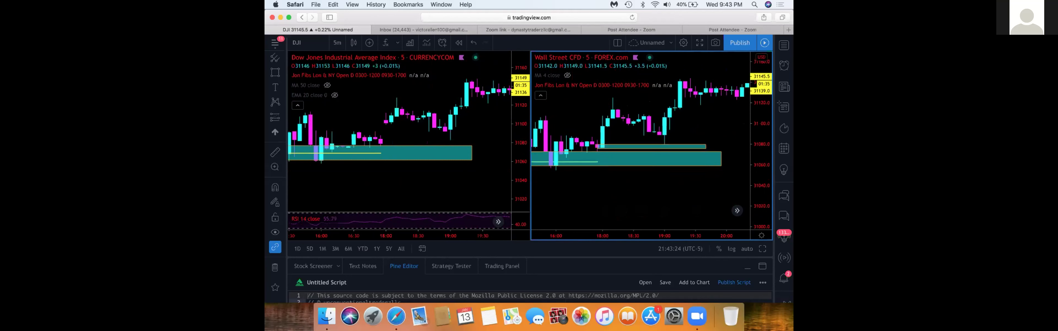
scroll(713, 171, up, 5)
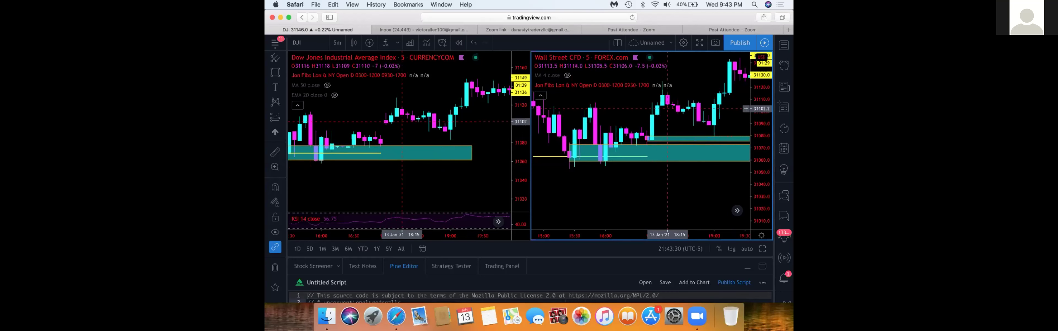
drag(714, 130, 643, 113)
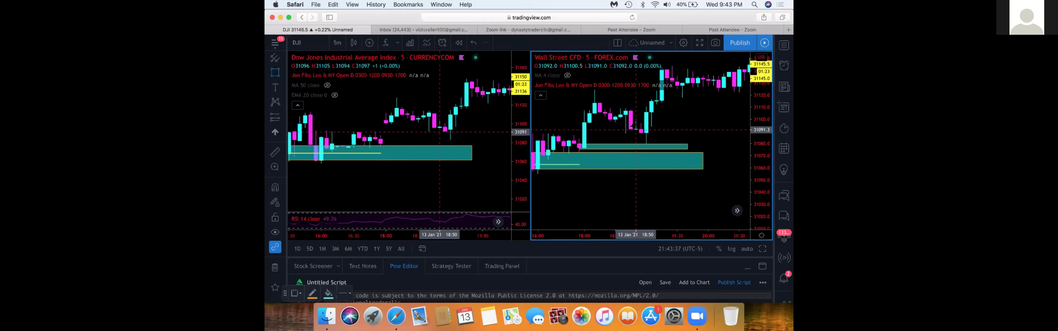
drag(635, 126, 729, 131)
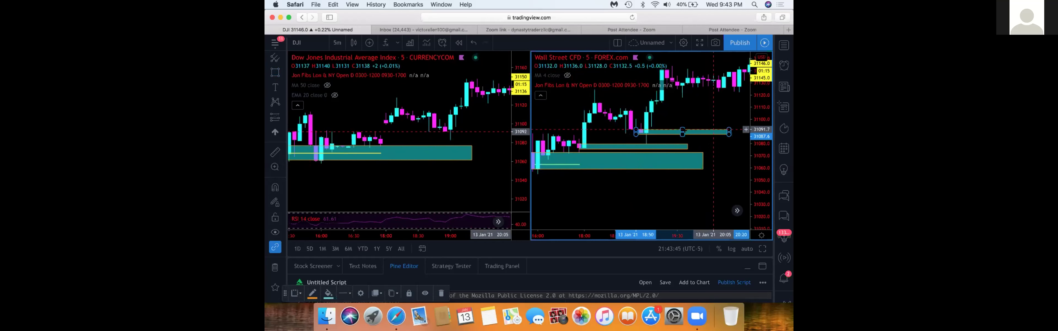
- Draw a matching thin rectangle at the base of the US30 pullback, from 18:55 to 20:05
drag(461, 135, 421, 137)
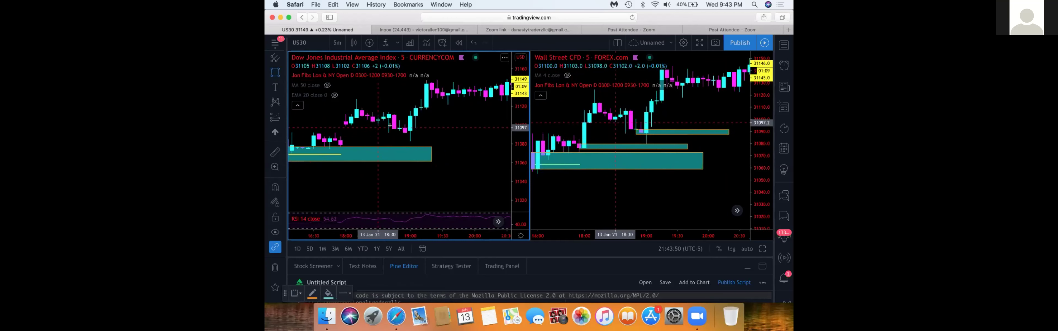
drag(405, 128, 480, 133)
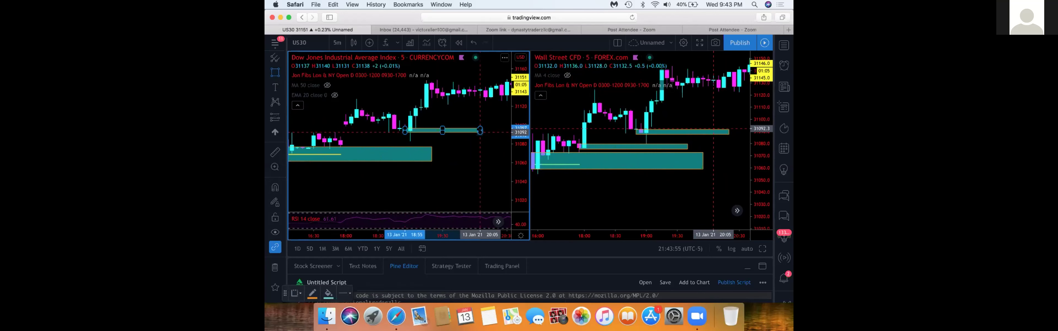
click(480, 133)
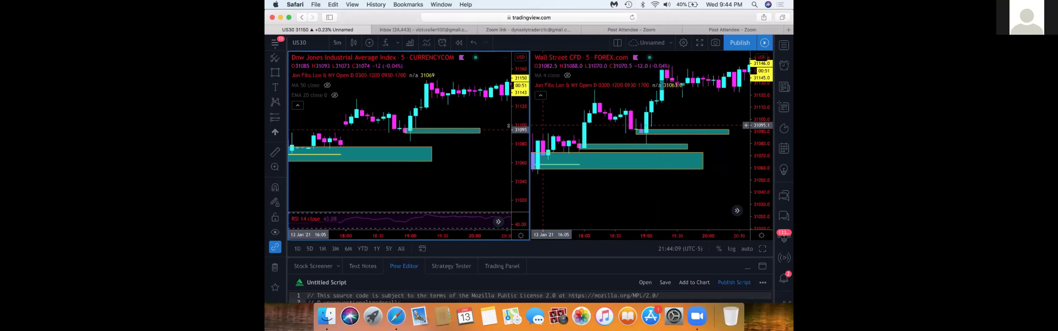
- Set the US30 and Wall Street charts to 15-minute candles and compare their marked zones and latest price action
scroll(468, 142, up, 2)
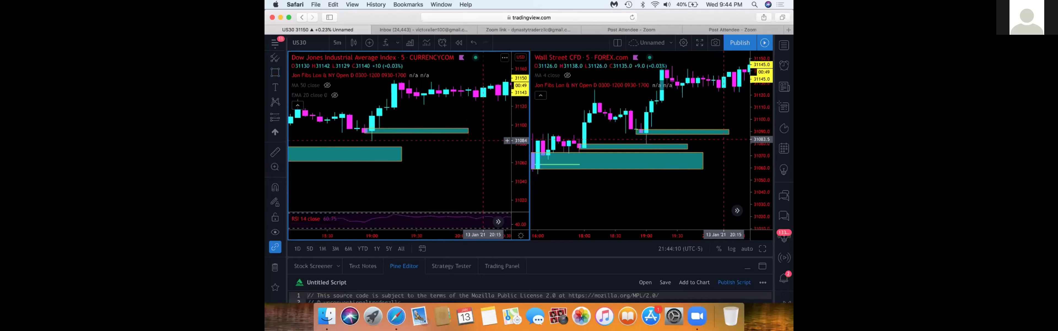
scroll(452, 160, down, 5)
scroll(443, 171, right, 5)
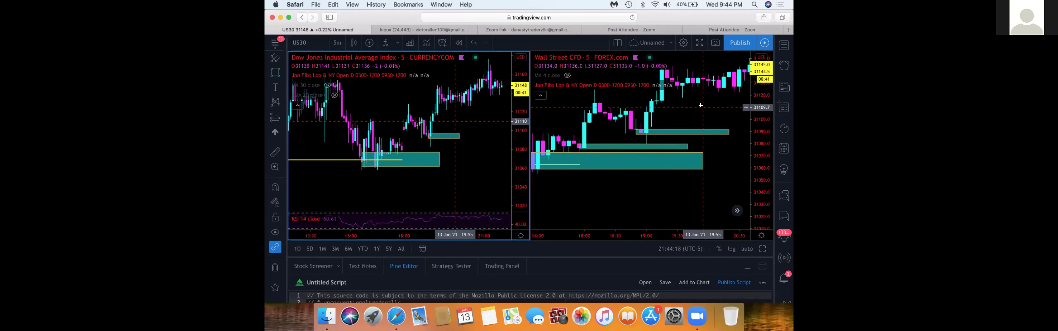
drag(642, 126, 601, 158)
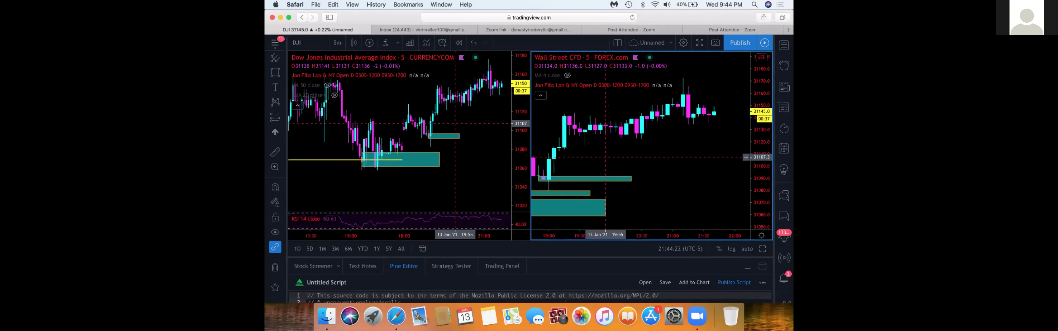
drag(511, 134, 484, 150)
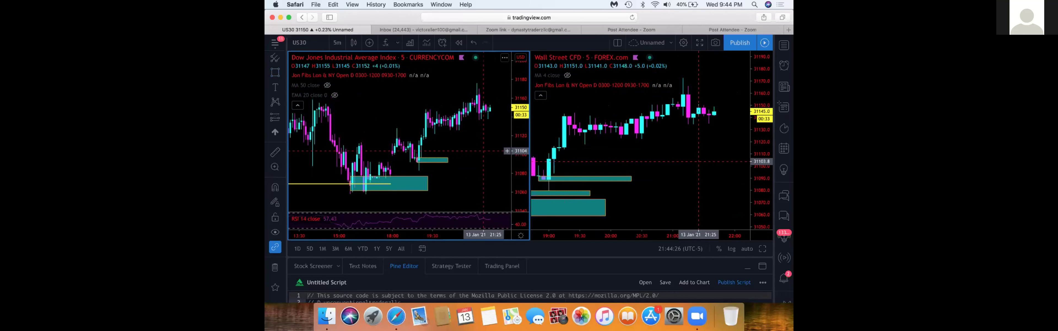
scroll(481, 145, up, 4)
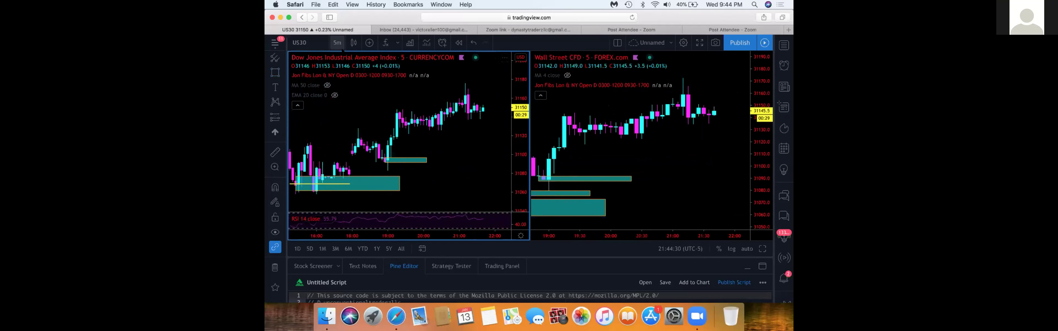
click(337, 43)
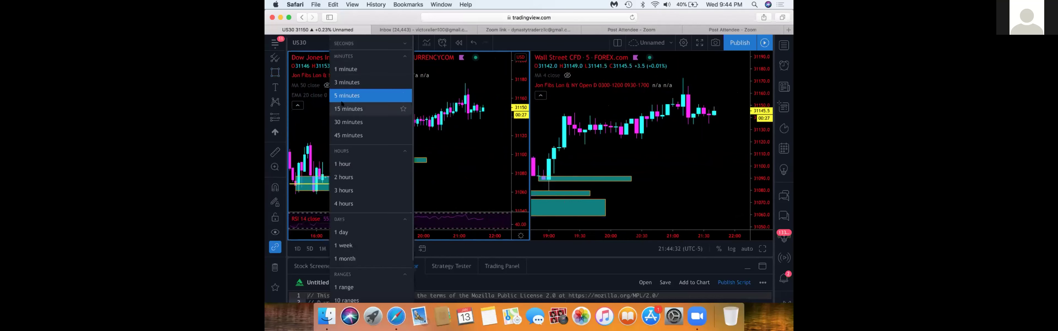
click(347, 109)
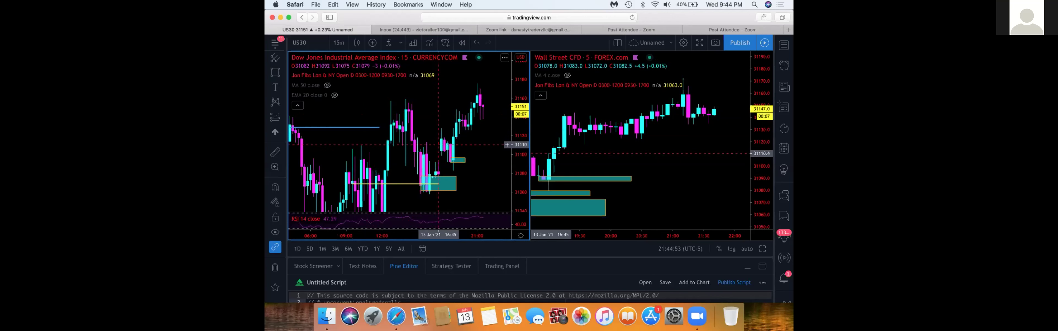
scroll(464, 148, up, 2)
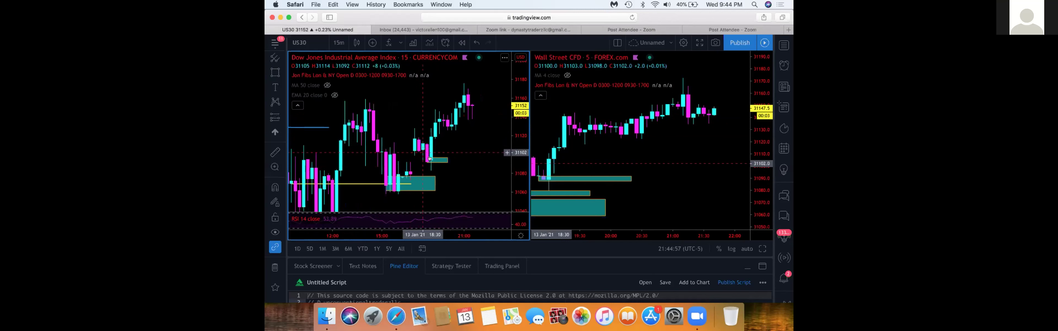
click(601, 159)
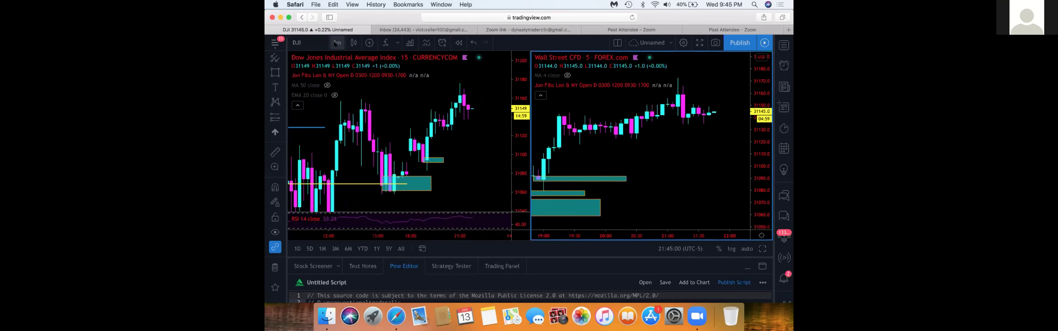
click(336, 42)
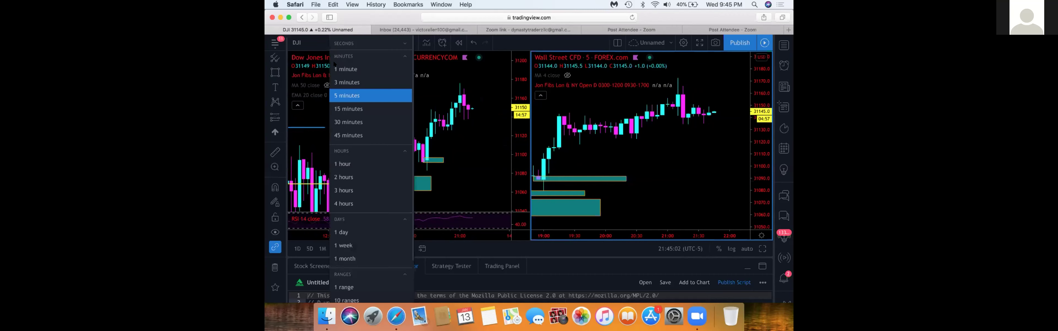
click(349, 108)
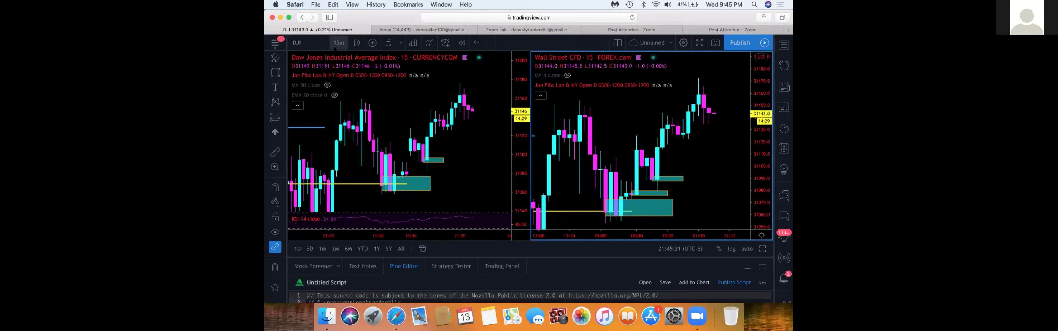
- Set both the Wall Street and US30 charts to the 4-hour interval
click(334, 46)
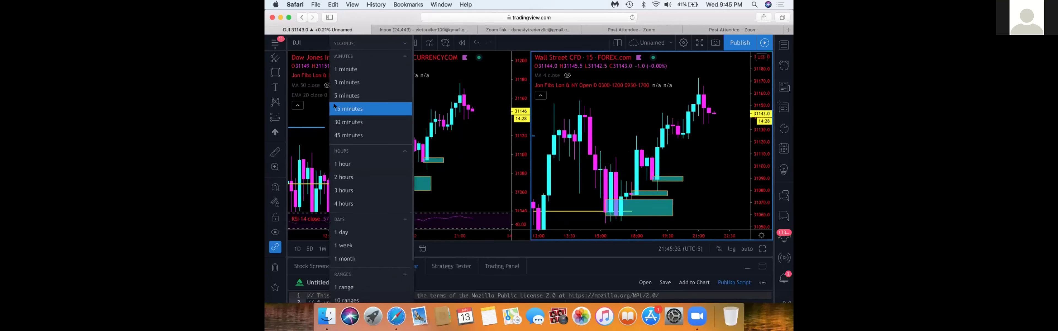
click(338, 134)
click(336, 46)
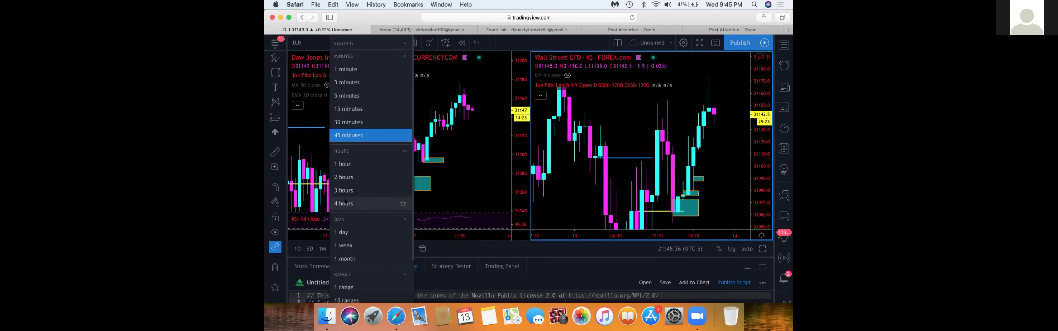
click(344, 202)
click(439, 150)
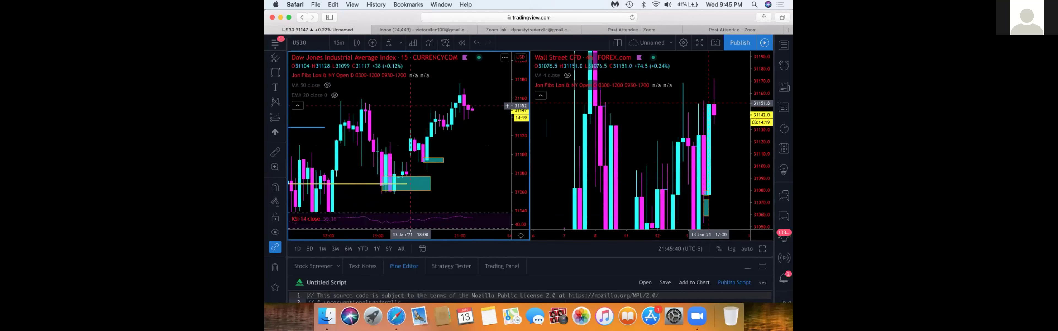
click(339, 43)
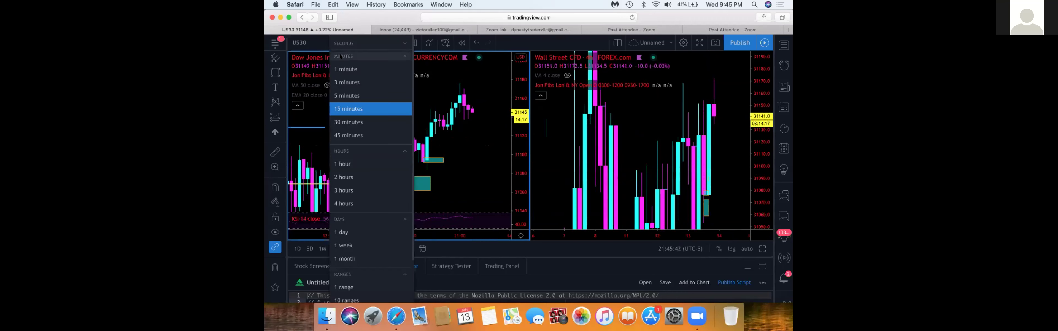
click(344, 203)
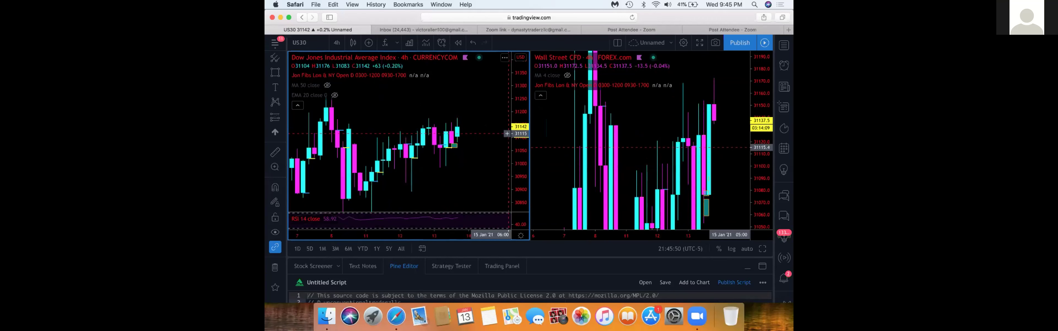
- Draw a rectangle over the highs on the US30 4-hour chart, from 7 Jan 18:00 to 14 Jan 18:00, and fill it with orange
click(275, 72)
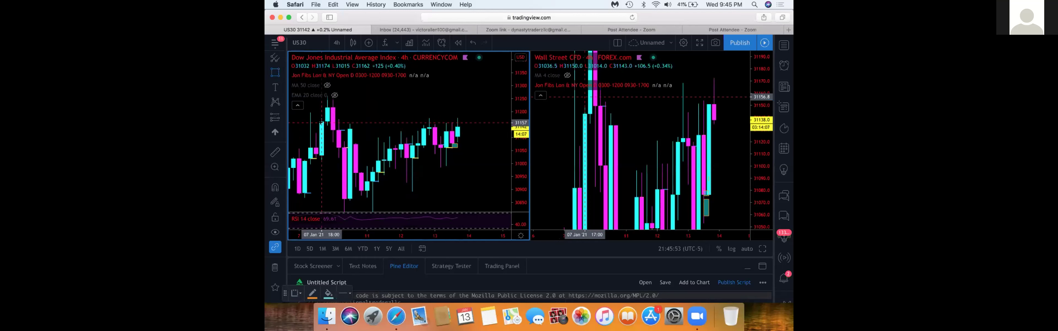
mouse_move(322, 122)
mouse_down()
mouse_move(472, 119)
mouse_move(491, 108)
mouse_up()
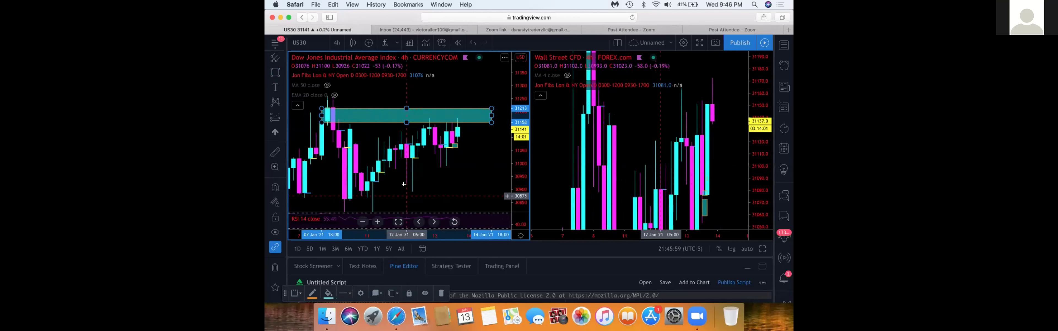
click(328, 292)
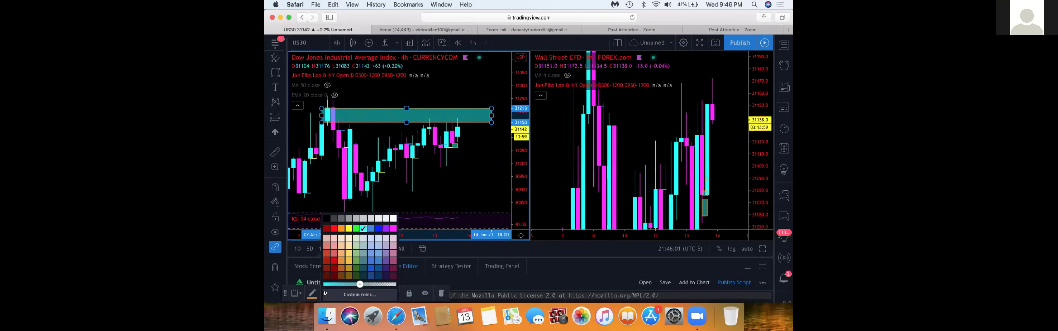
click(337, 229)
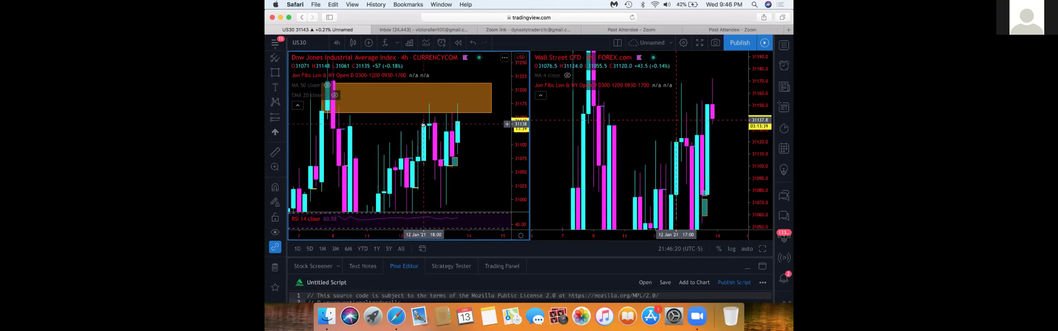
- Draw a thin orange rectangle on the US30 chart just below the large orange zone, from 12 Jan 18:00 to 15 Jan 06:00
click(275, 73)
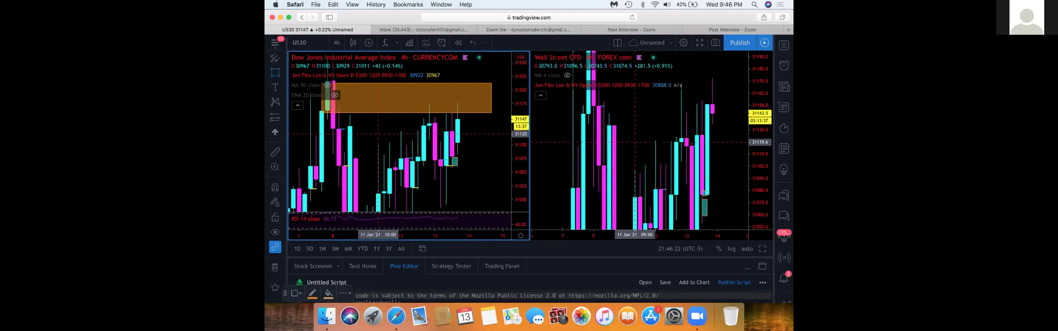
click(424, 124)
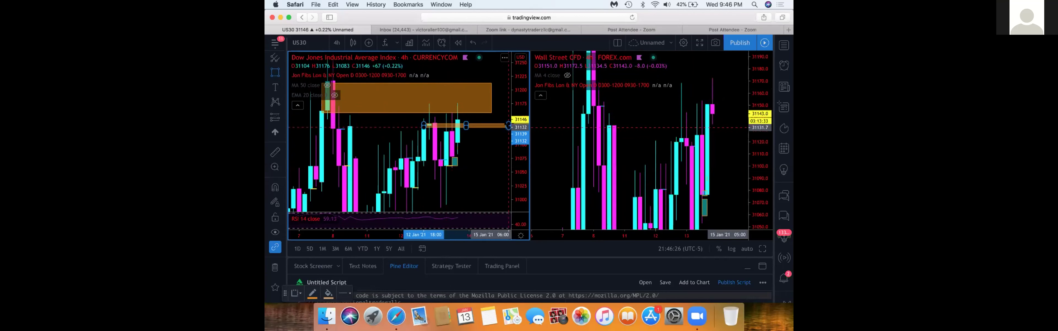
click(508, 124)
right_click(441, 126)
click(491, 75)
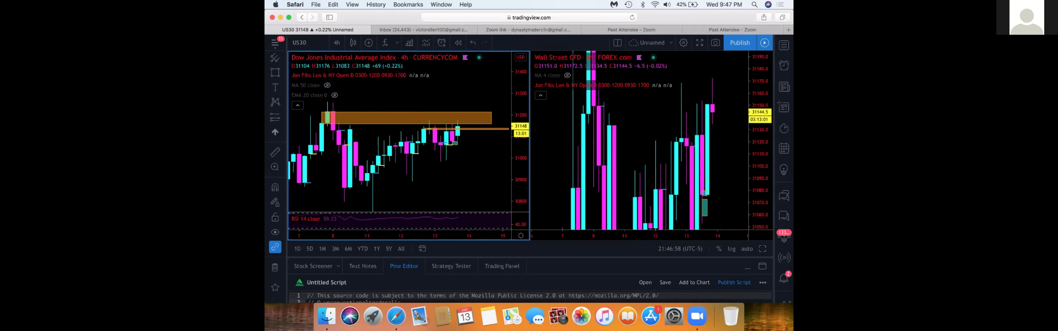
- Review the US30 4-hour rally into the orange zones and change the layout to a single US30 chart
scroll(502, 182, up, 5)
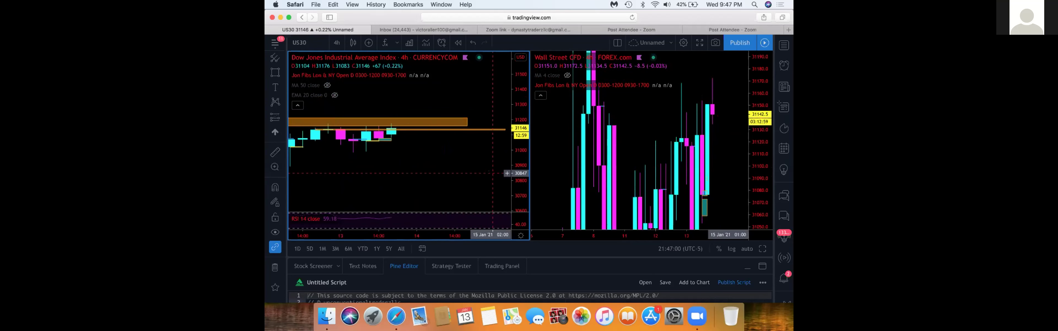
scroll(484, 171, down, 3)
scroll(462, 178, down, 5)
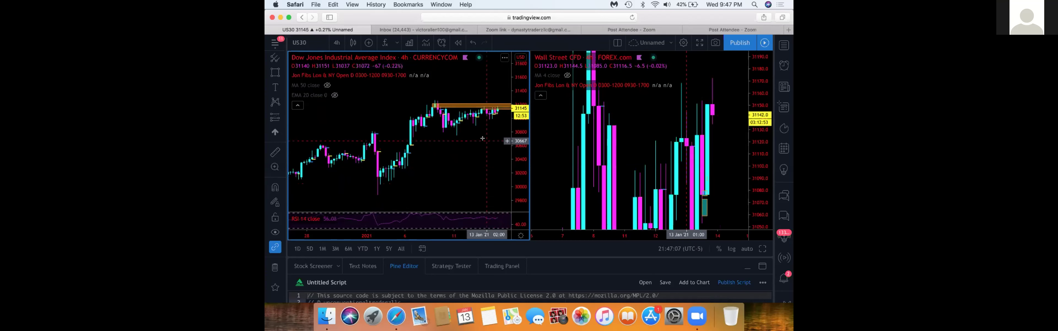
drag(429, 175, 408, 181)
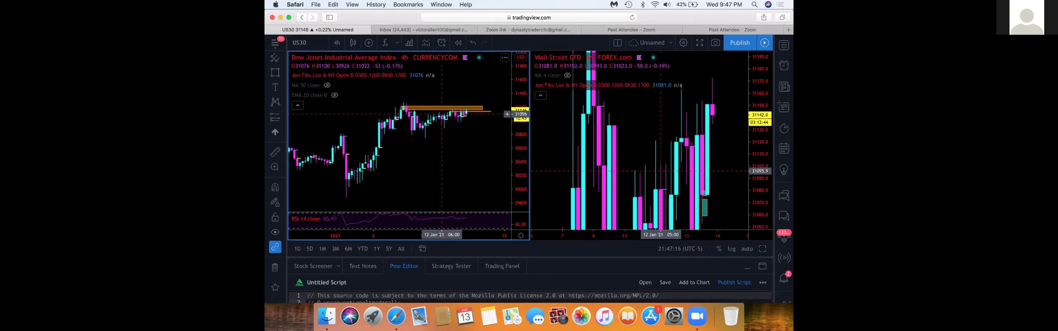
scroll(440, 136, down, 3)
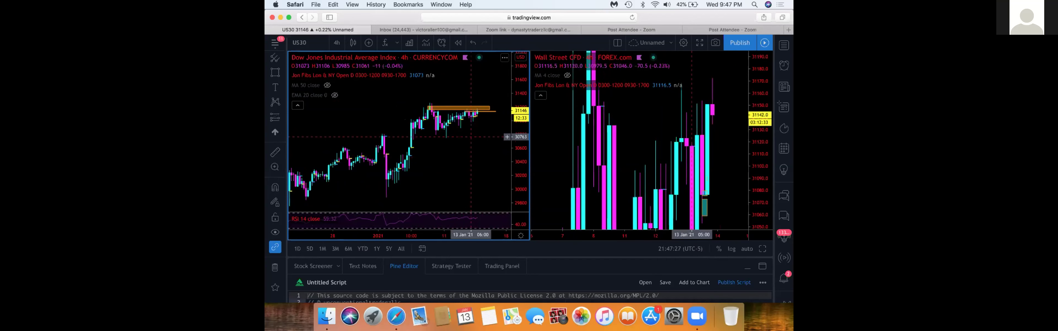
scroll(471, 137, up, 4)
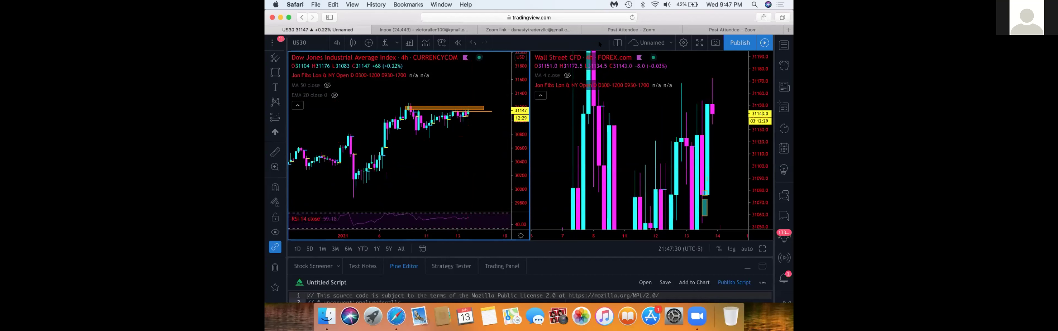
click(616, 42)
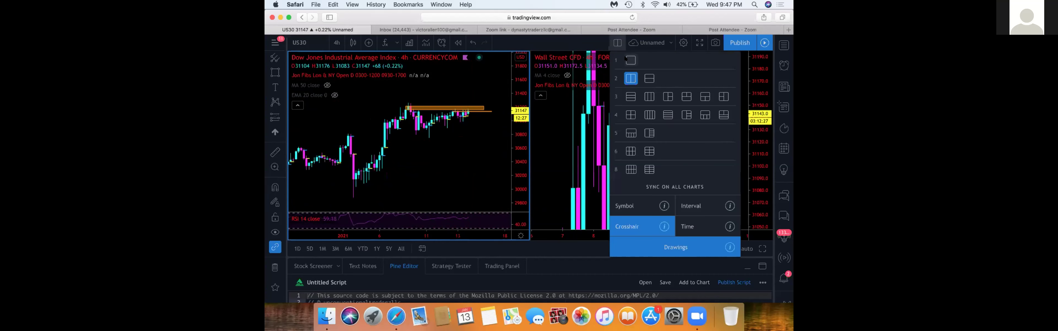
click(629, 76)
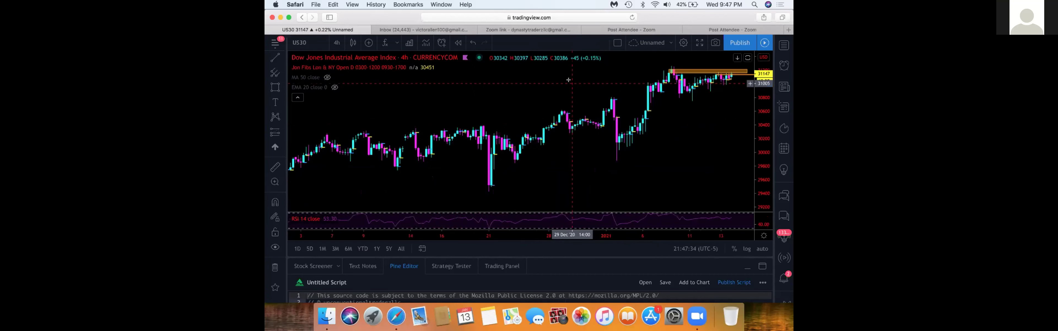
- Examine the December and January price action on the US30 4-hour chart, from the 21 Dec low to the orange zones
scroll(653, 123, up, 4)
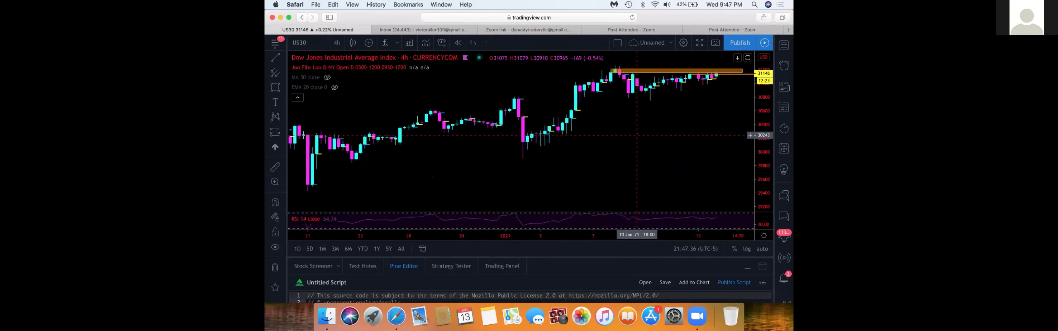
scroll(638, 133, down, 3)
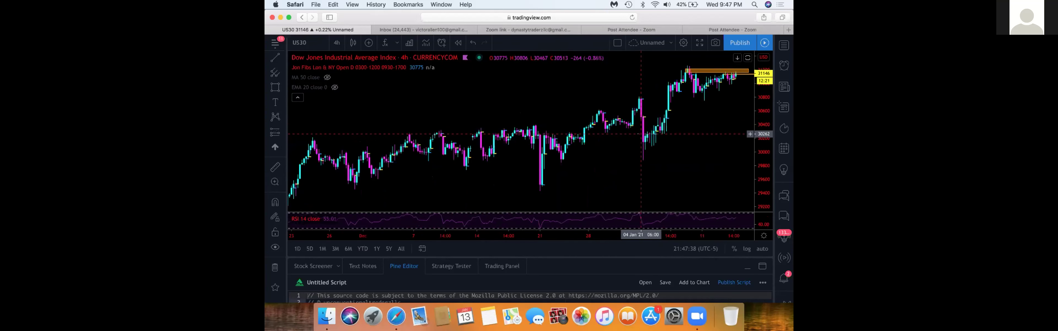
scroll(550, 148, left, 3)
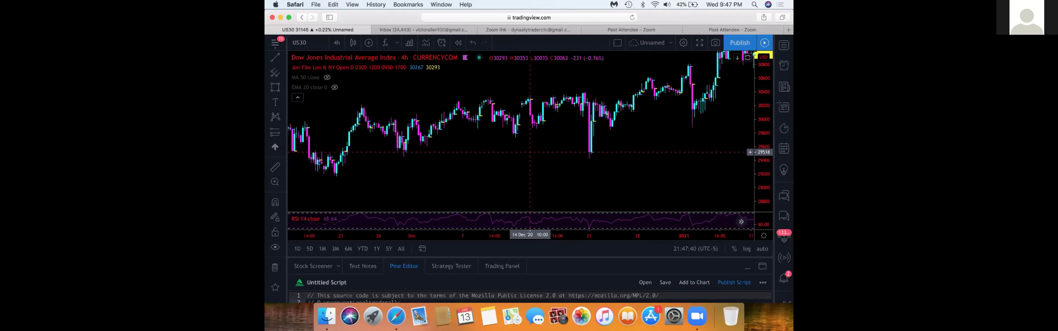
scroll(530, 152, up, 3)
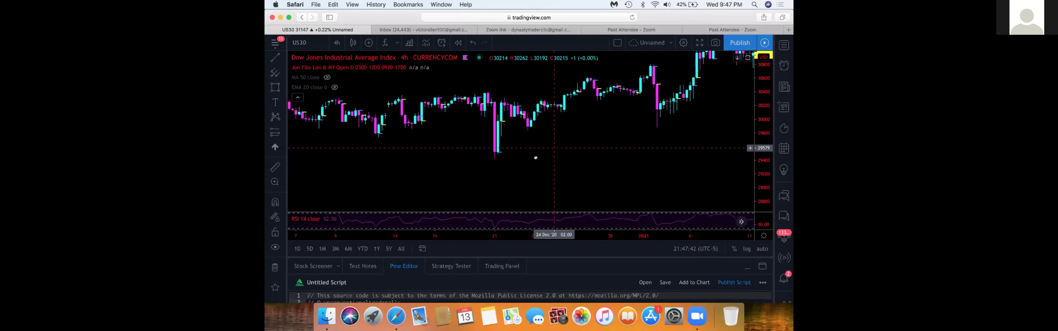
scroll(536, 157, right, 2)
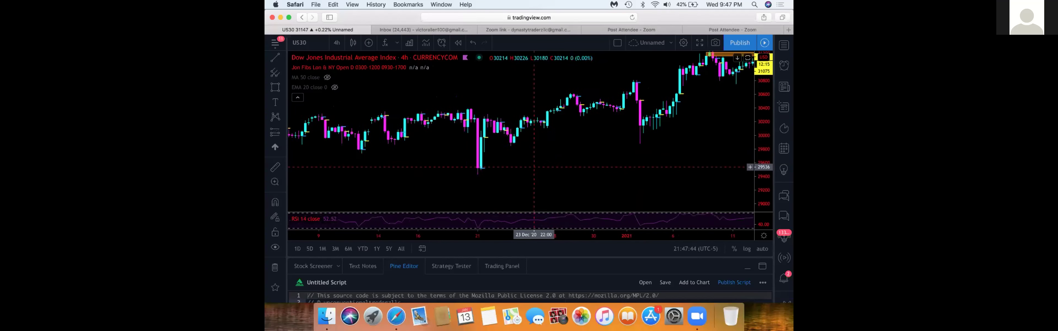
scroll(534, 167, left, 2)
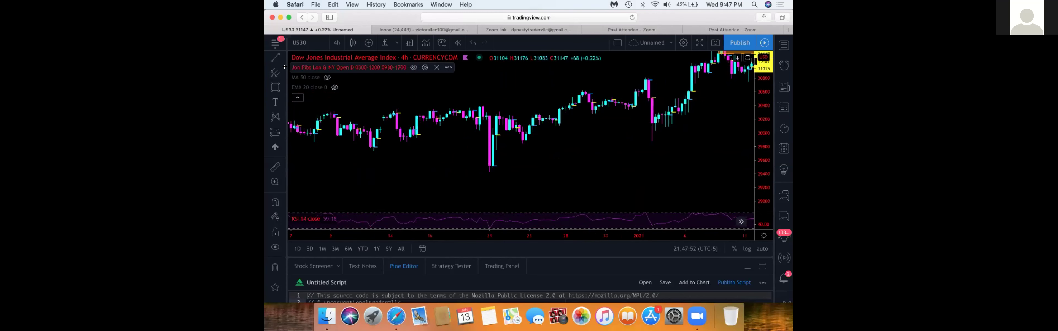
drag(330, 96, 351, 108)
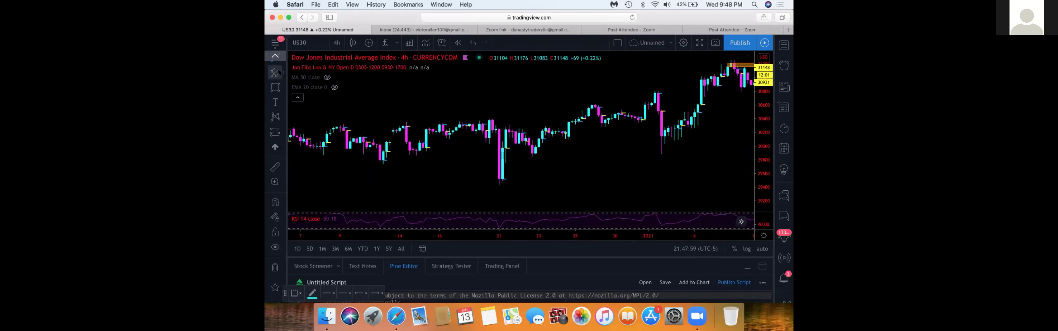
- Place a horizontal ray on the US30 4-hour chart at 29699, starting from the 9 Nov 06:00 candle
click(273, 61)
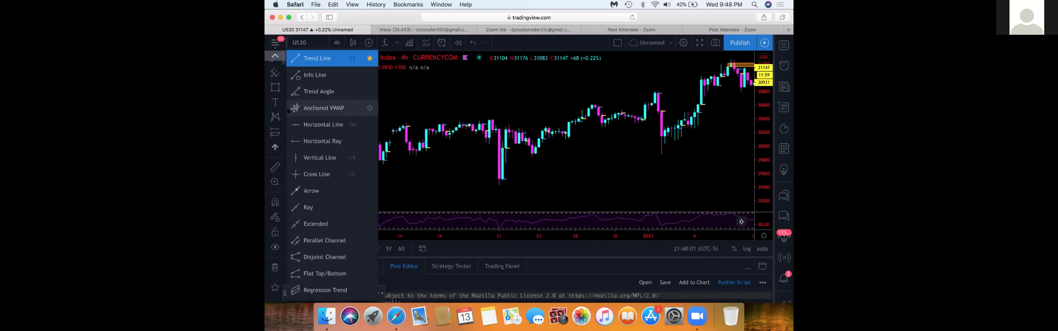
click(294, 140)
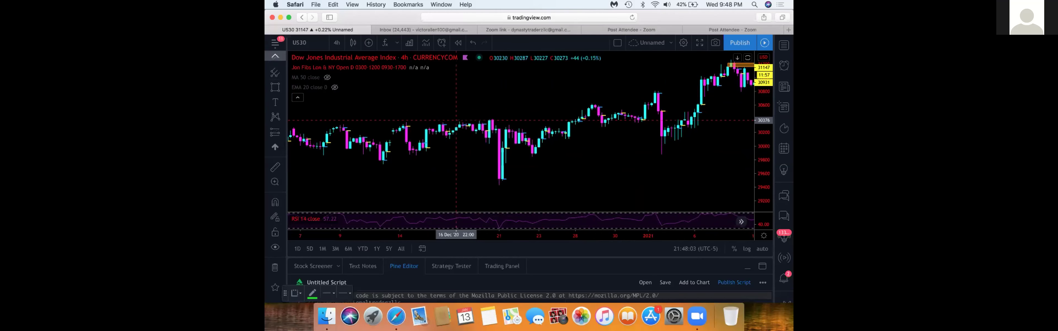
scroll(476, 140, up, 3)
scroll(476, 139, down, 3)
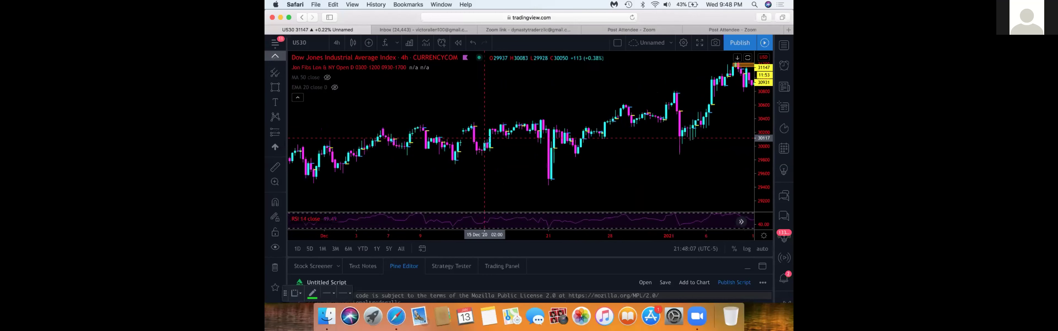
scroll(489, 139, down, 3)
scroll(489, 139, up, 1)
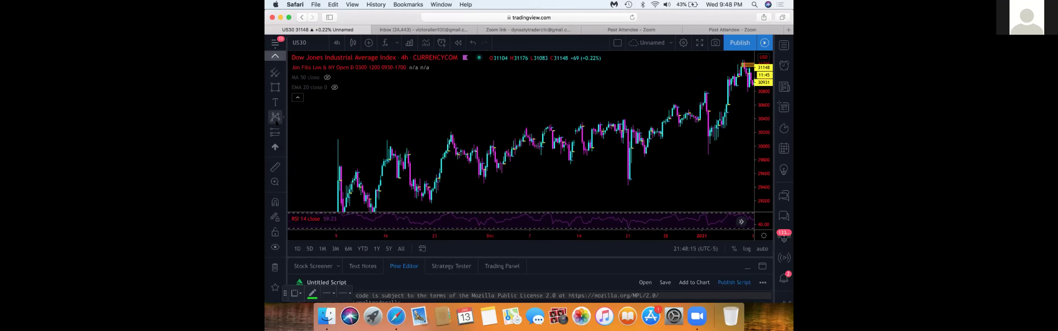
click(336, 164)
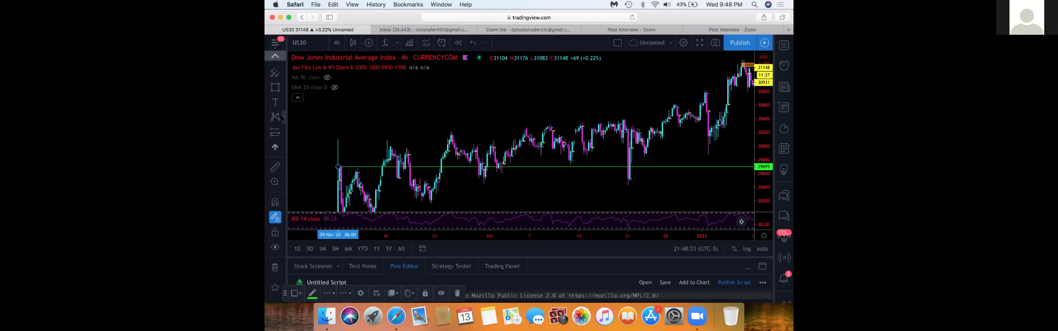
- Add horizontal rays at 30237, 30782, 30667 and 30649, and delete the surplus ray at 30673
click(275, 56)
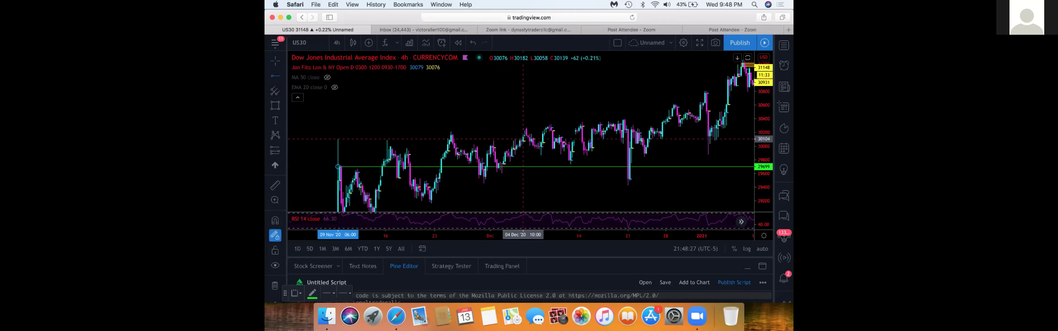
click(624, 130)
click(670, 92)
click(616, 101)
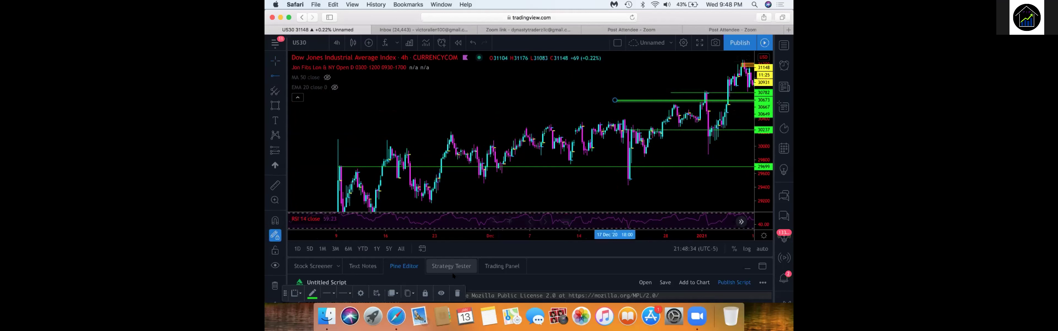
click(457, 292)
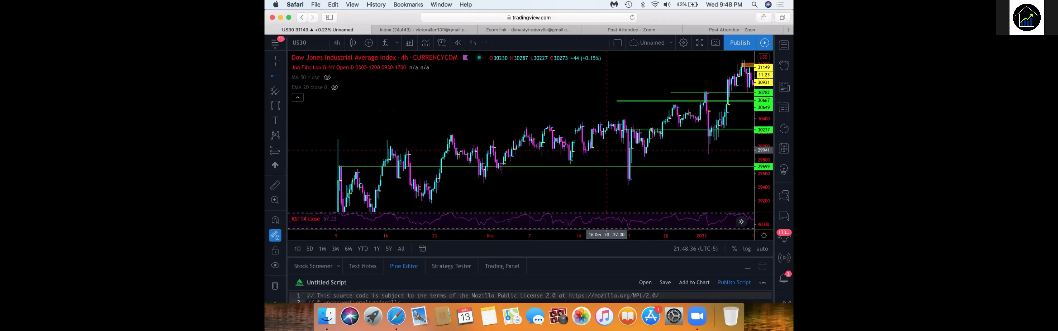
click(620, 101)
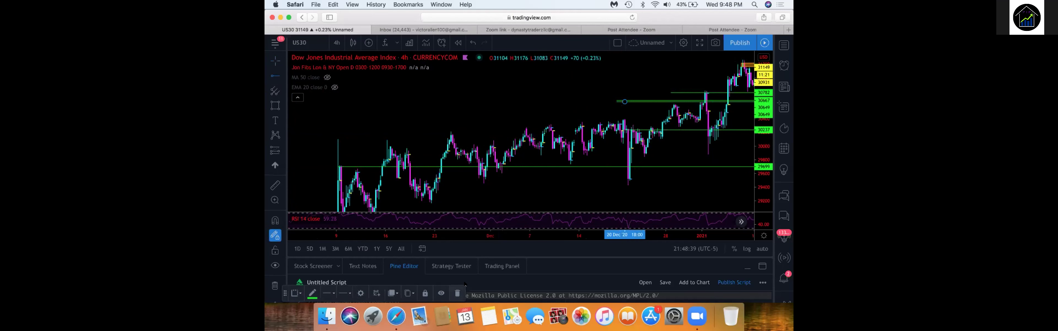
click(457, 292)
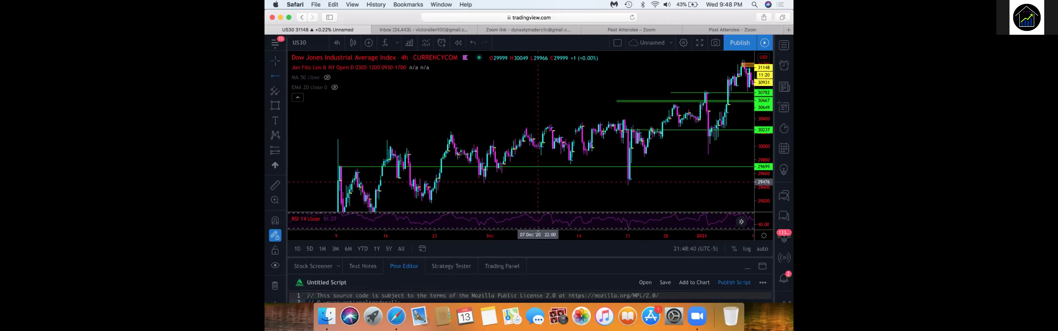
click(628, 101)
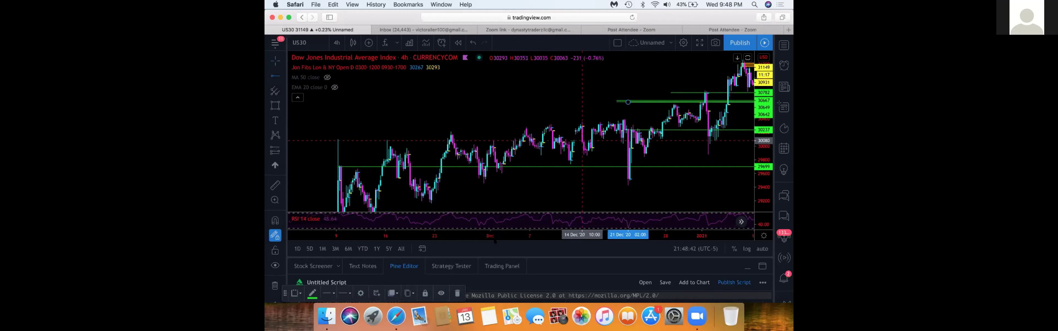
click(456, 291)
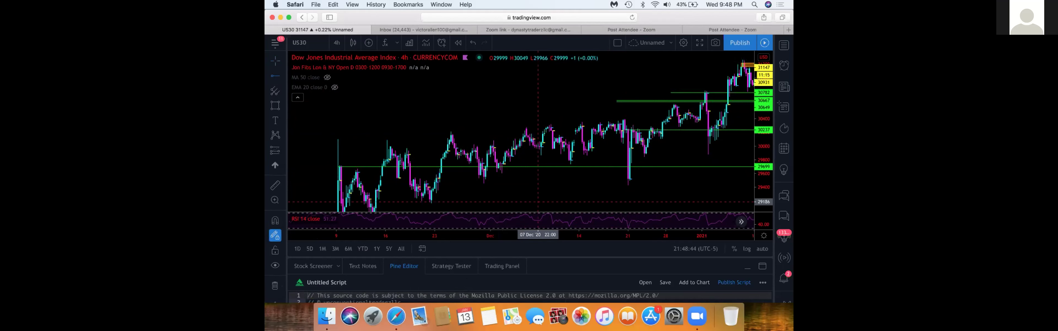
click(629, 101)
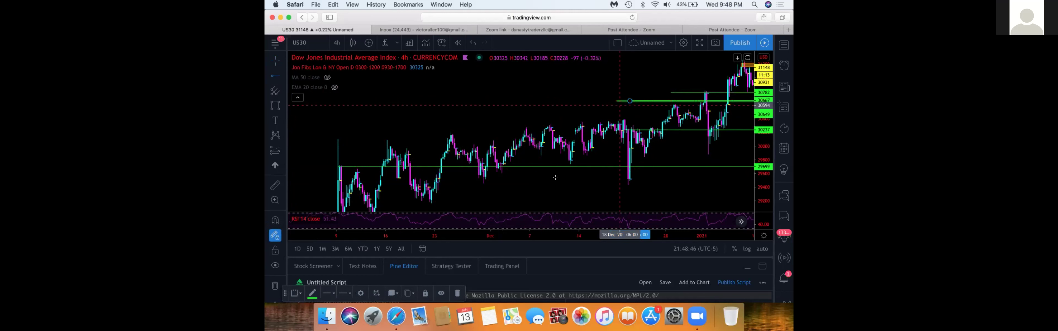
click(455, 292)
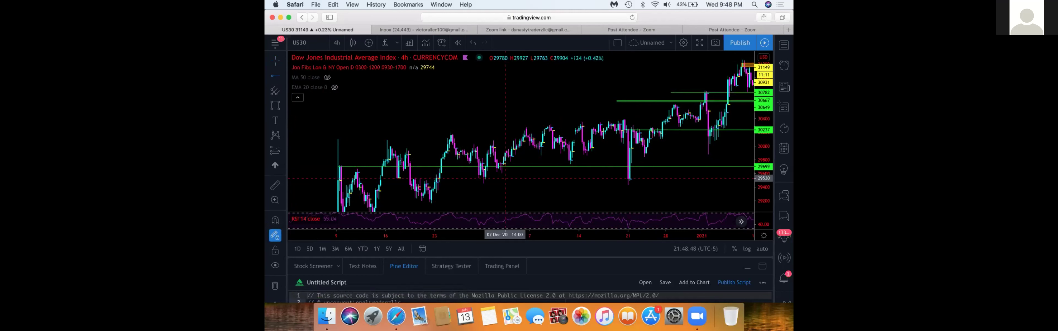
click(564, 111)
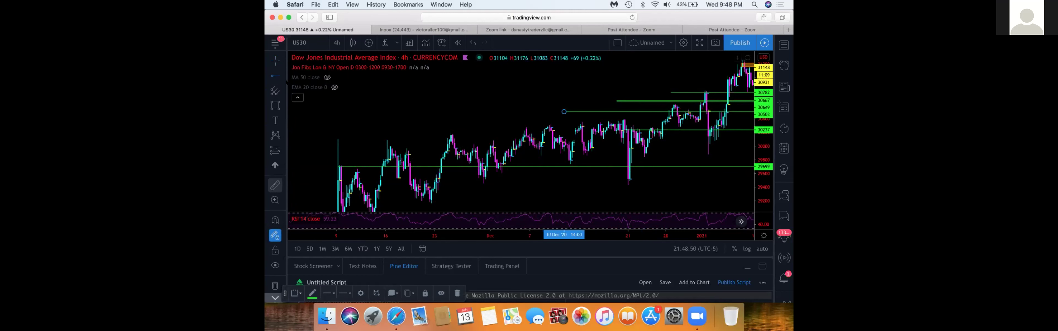
click(593, 111)
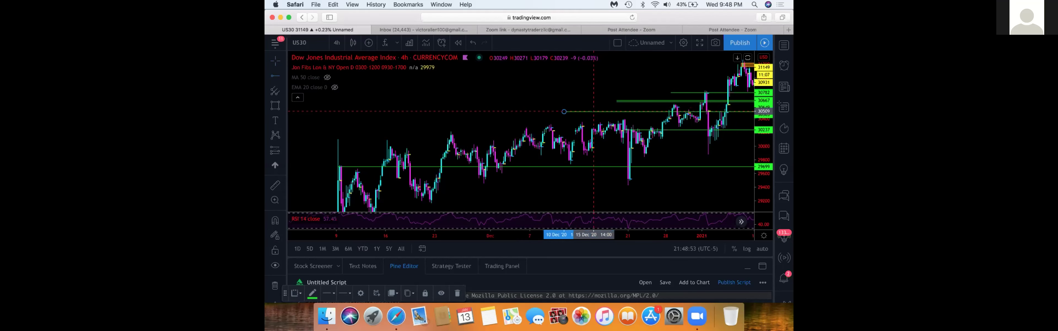
click(457, 291)
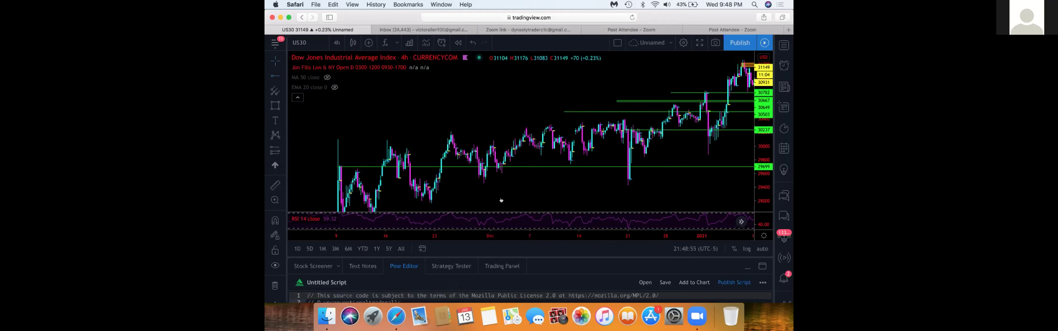
click(575, 112)
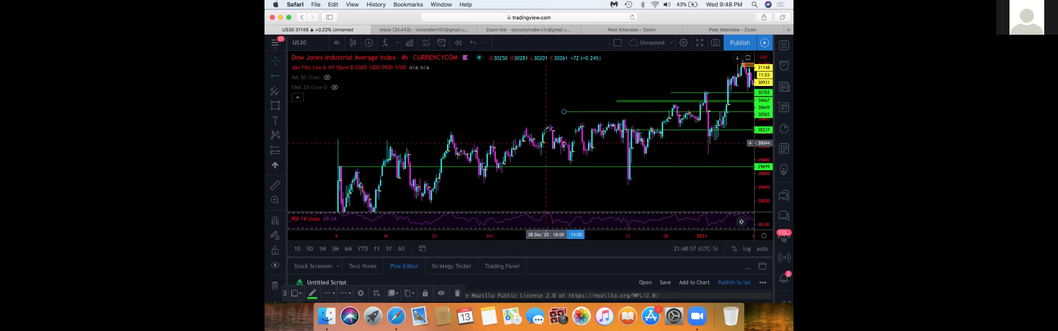
click(457, 292)
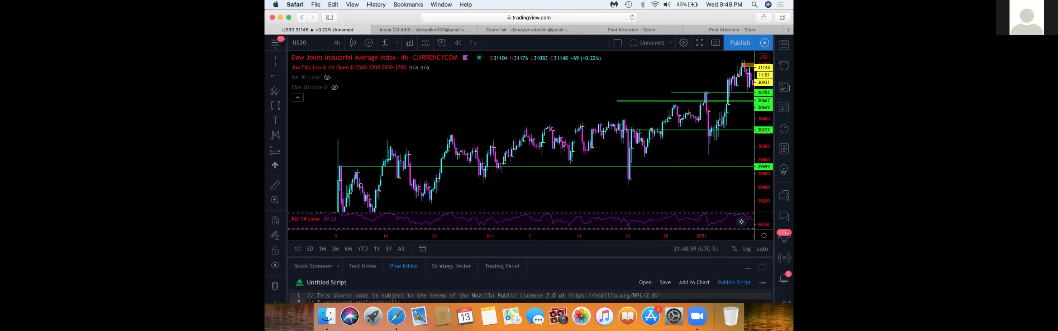
- Delete the two closely spaced horizontal rays at 30667 and 30649
click(616, 100)
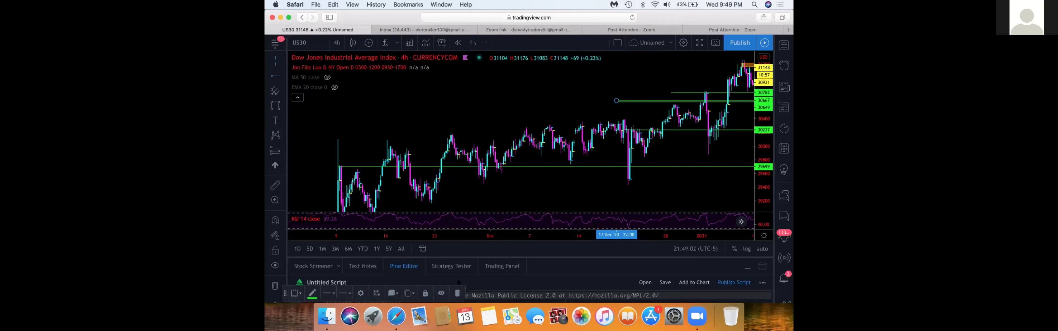
click(456, 291)
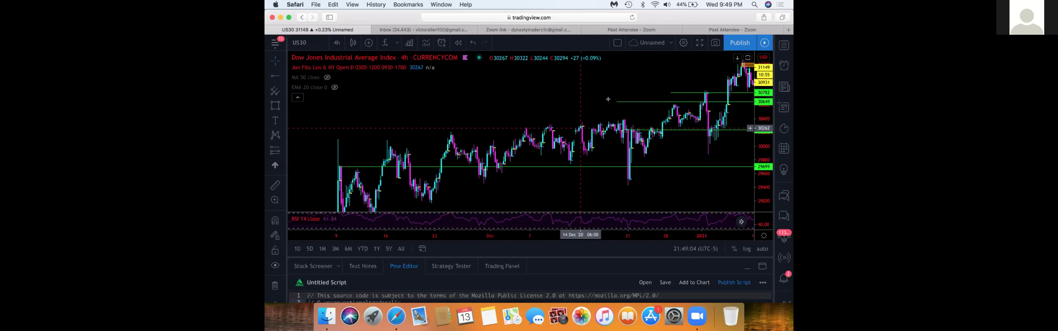
click(634, 101)
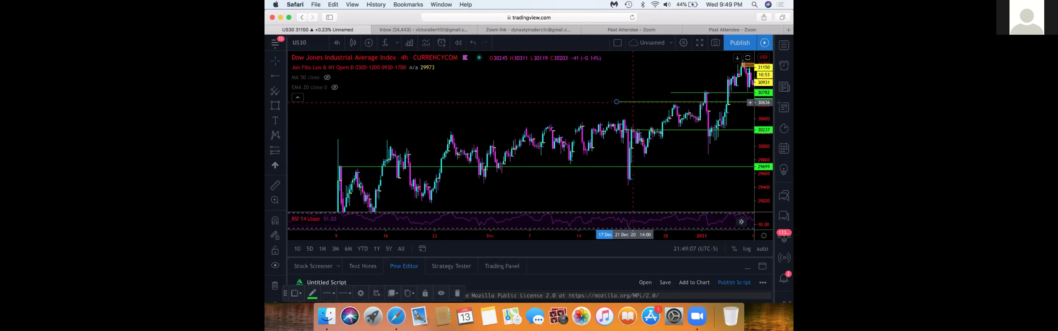
click(455, 290)
- Examine the US30 4-hour price action around the early November rally and its later returns to the 29699 ray
drag(513, 103, 452, 103)
scroll(452, 103, left, 5)
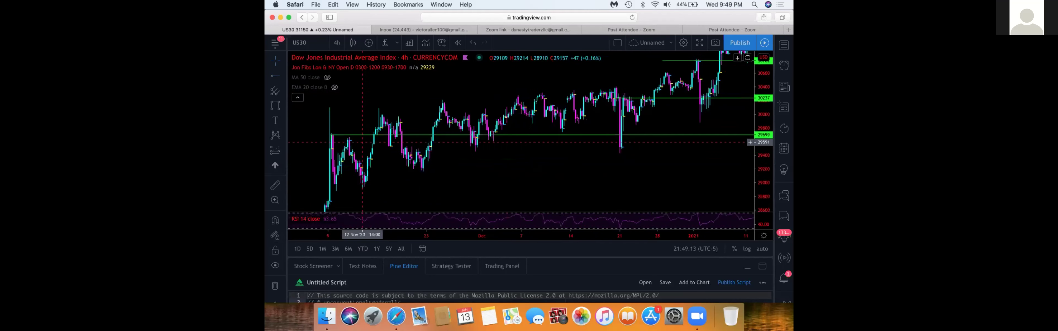
scroll(363, 164, left, 3)
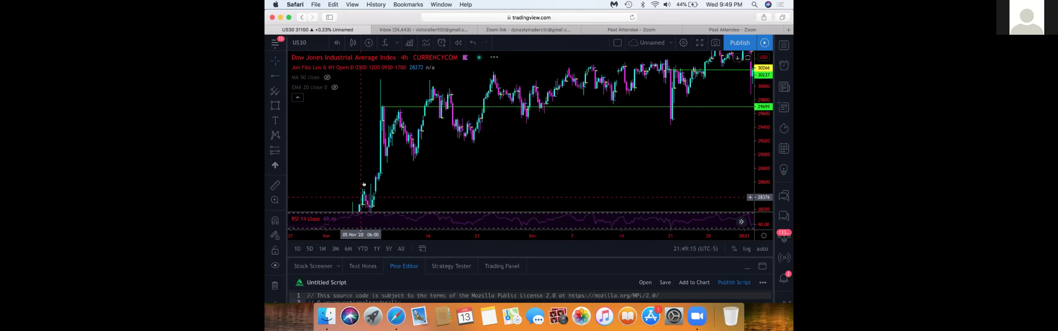
scroll(378, 148, left, 3)
scroll(383, 139, right, 3)
scroll(384, 139, up, 5)
scroll(469, 151, left, 5)
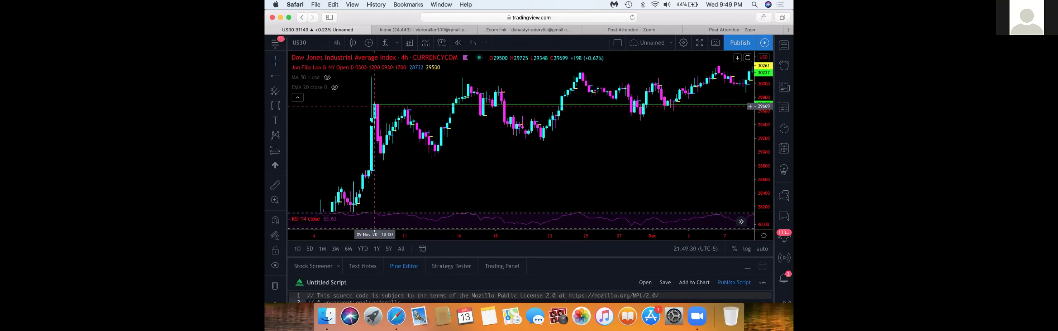
scroll(375, 106, down, 5)
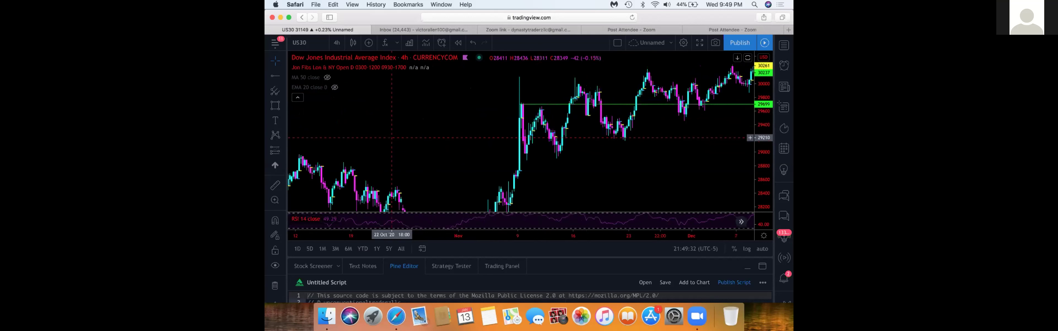
scroll(391, 138, up, 5)
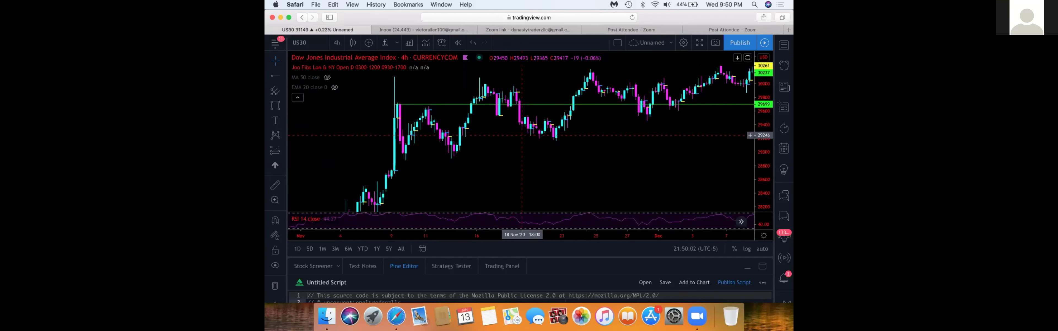
- Draw a narrow rectangle over the 9 Nov bearish drop, with its upper edge at about 29693 just under the 29699 ray
click(275, 106)
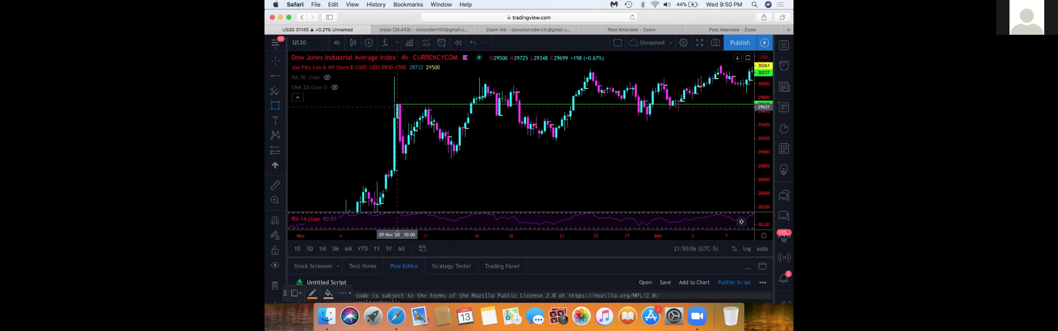
drag(397, 106, 403, 143)
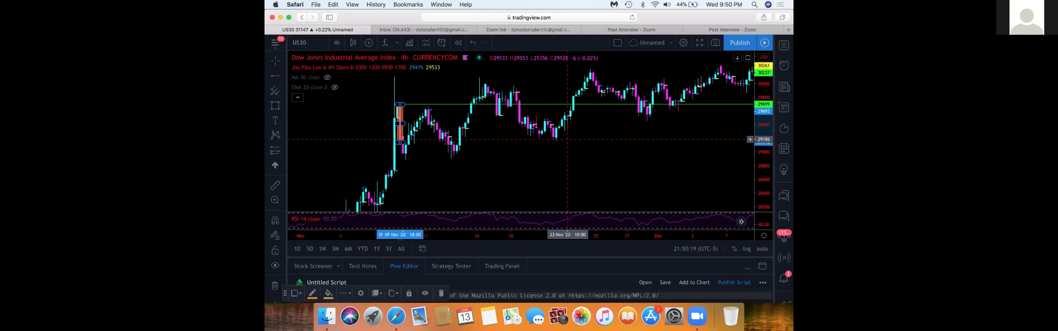
click(613, 136)
- Draw a narrow rectangle over the sharp 21 Dec drop, from about 30250 down to about 29409
scroll(614, 136, right, 10)
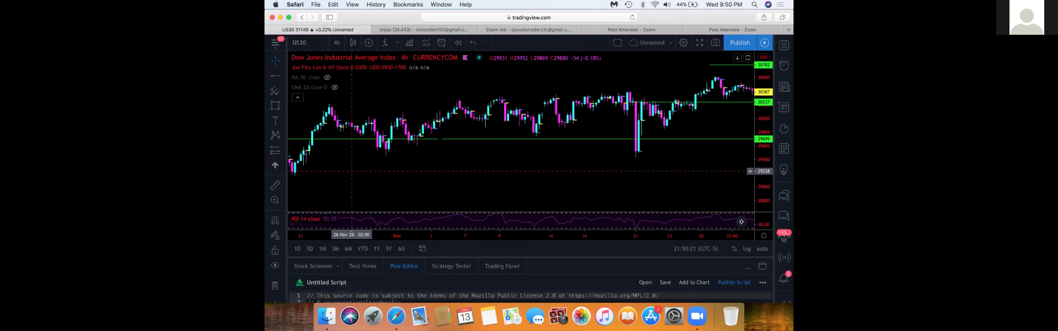
scroll(525, 154, right, 8)
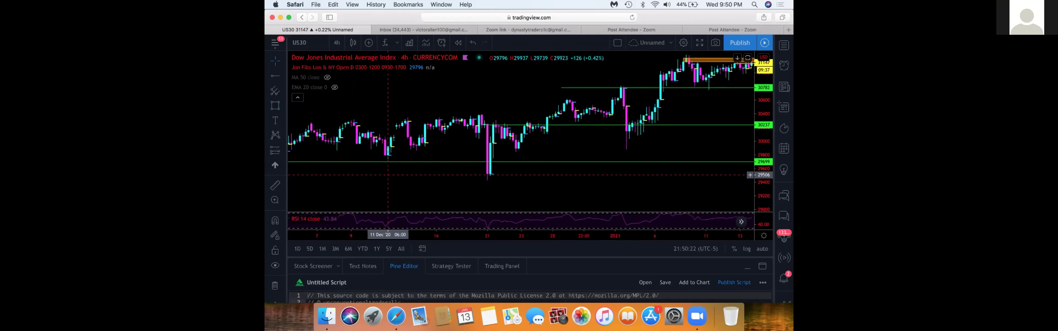
click(463, 125)
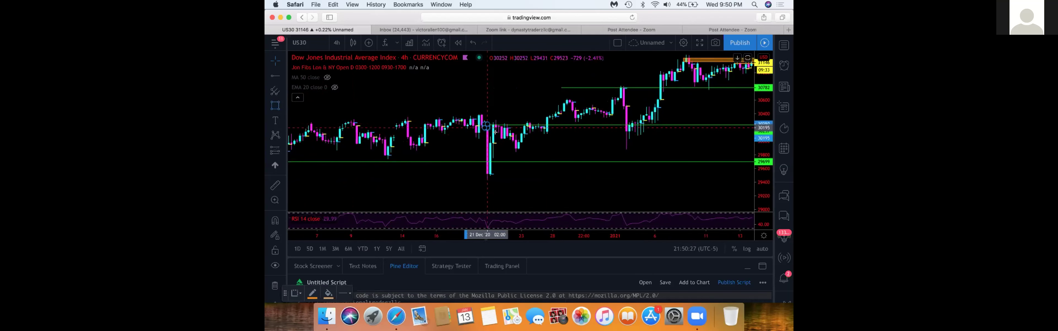
drag(493, 168, 490, 181)
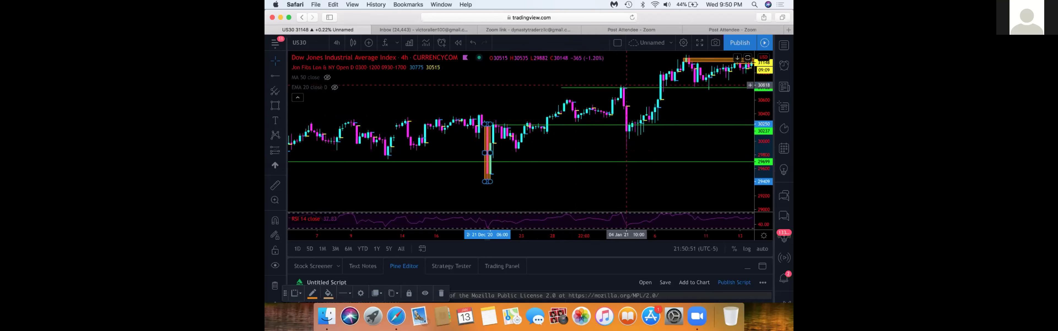
click(626, 133)
- Draw a narrow rectangle over the 4 Jan drop, from about 30775 just under the 30782 ray down to about 30090
scroll(627, 124, right, 3)
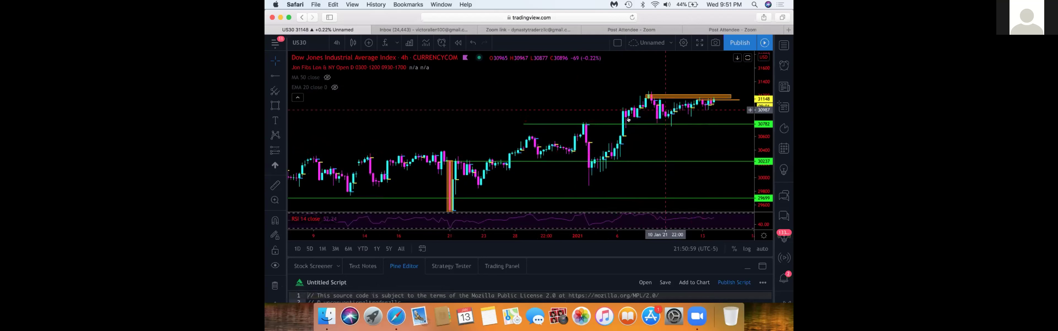
click(275, 105)
click(524, 124)
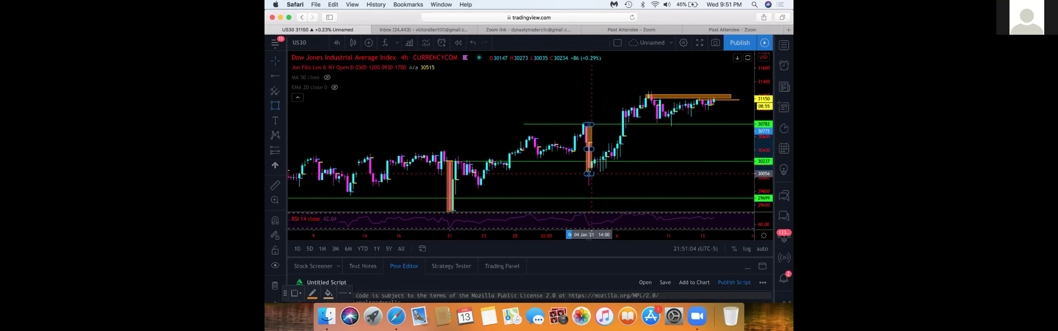
click(592, 170)
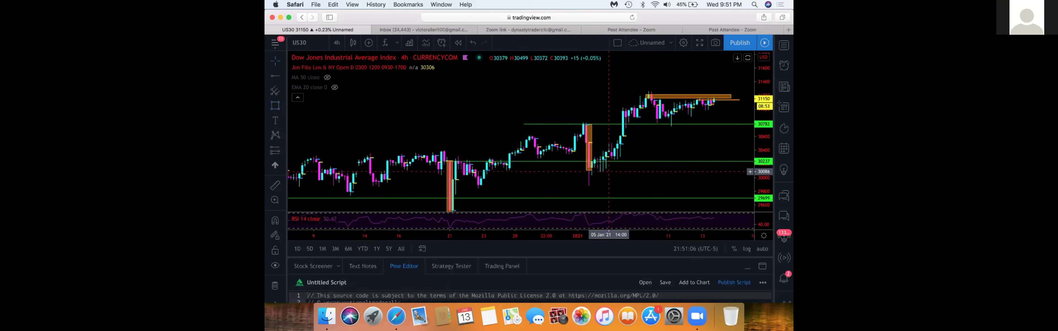
- Invert the price scale to examine the marked drops and rays upside down, and restore the scale's normal orientation
drag(507, 127, 637, 97)
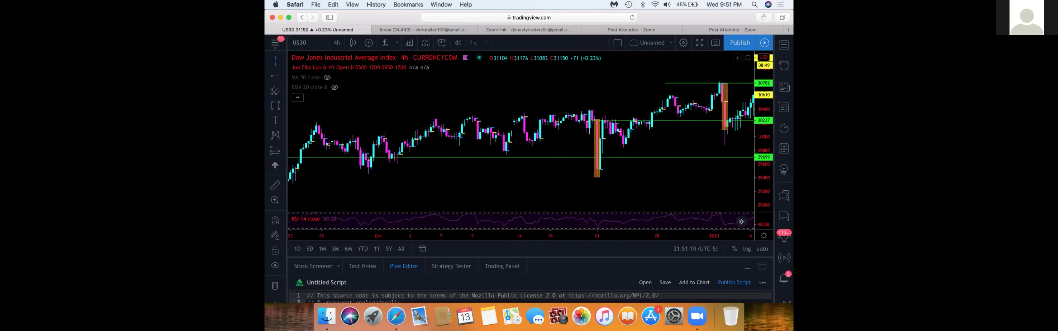
right_click(762, 133)
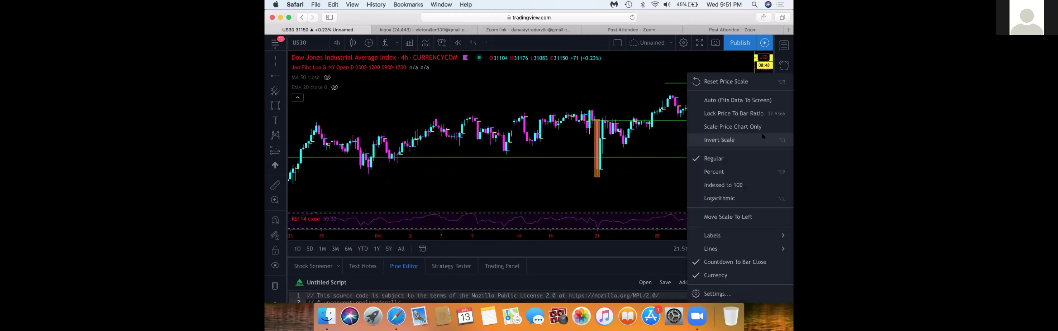
click(729, 141)
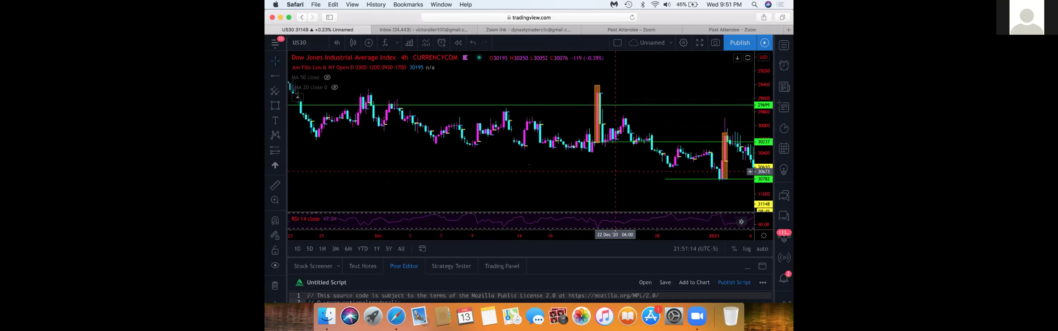
scroll(553, 153, down, 5)
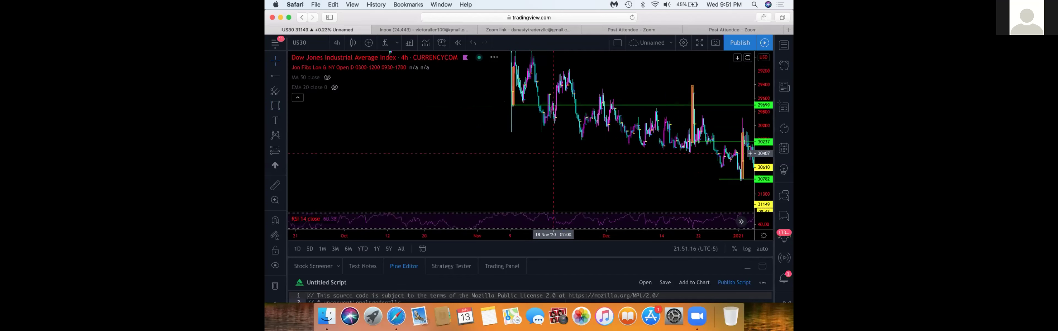
scroll(553, 153, up, 4)
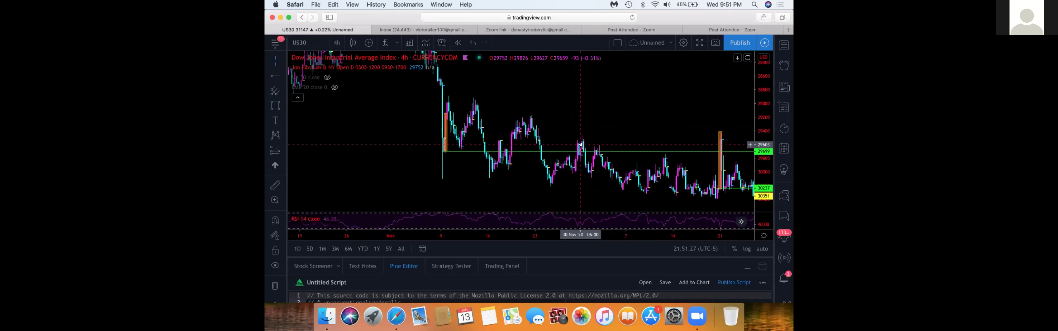
scroll(616, 162, right, 5)
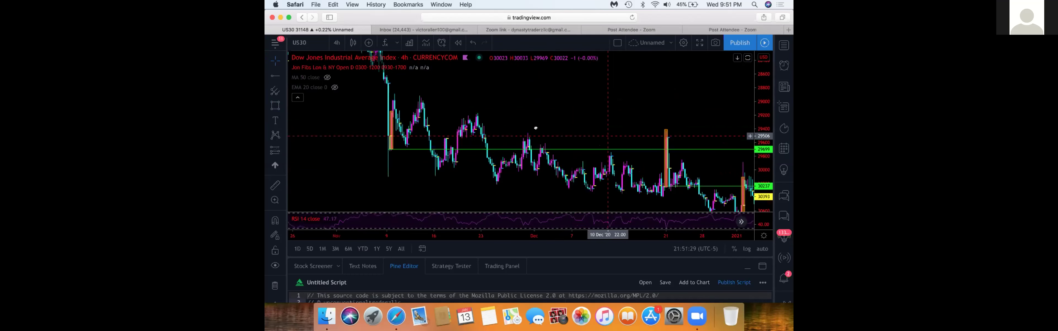
scroll(616, 162, right, 3)
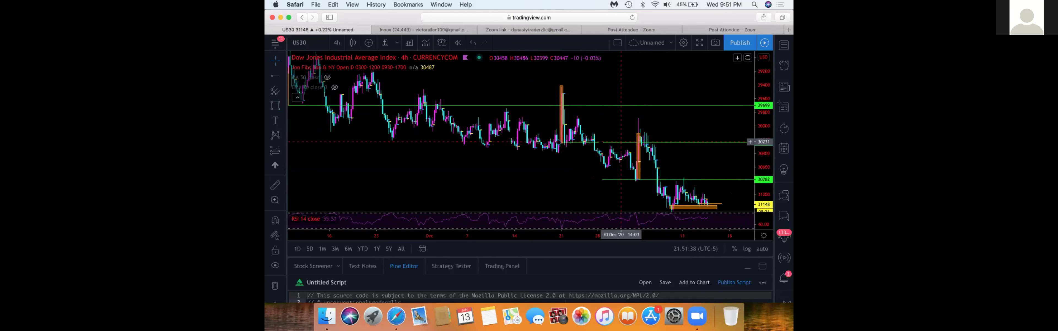
right_click(764, 74)
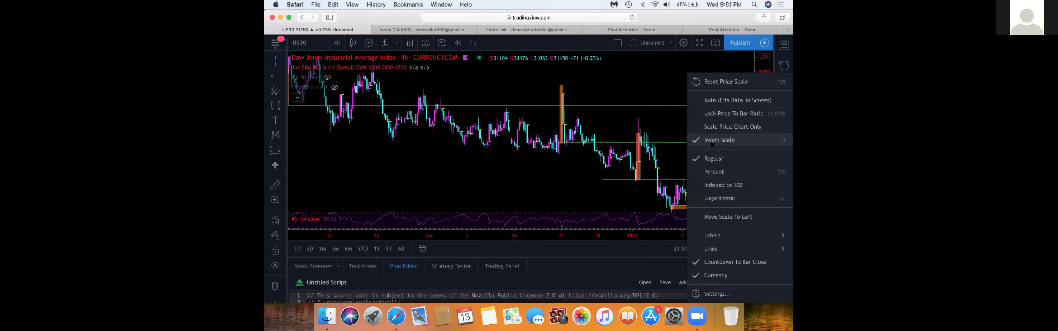
click(712, 142)
- Examine the US30 rally from the marked December and January drops up to the orange zone at the recent highs
drag(654, 154, 596, 180)
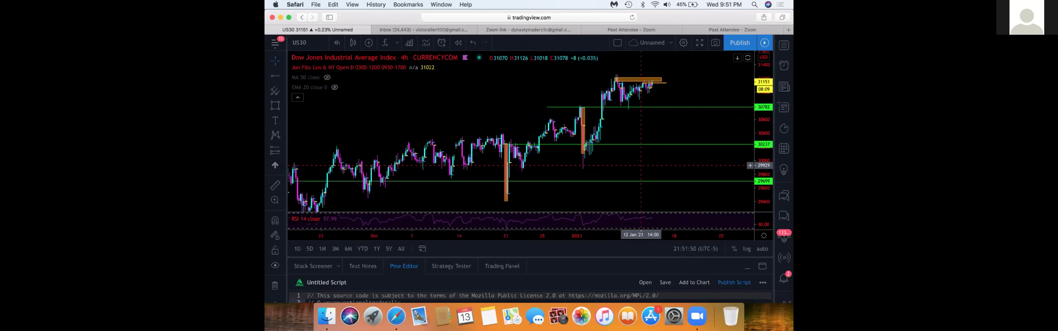
scroll(638, 157, right, 5)
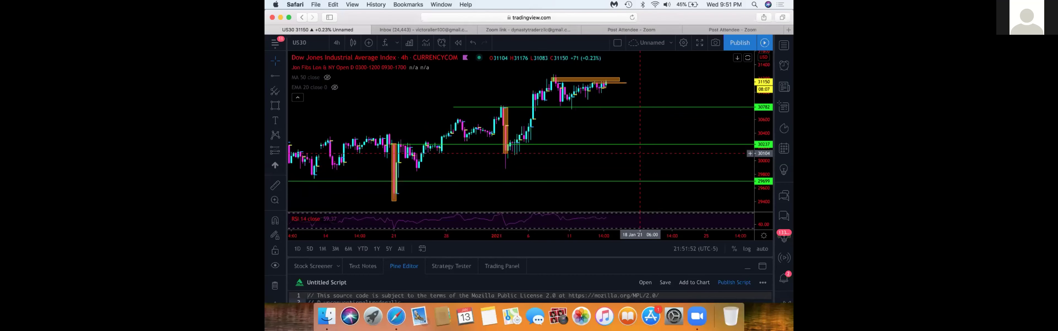
scroll(524, 156, right, 3)
scroll(510, 161, left, 5)
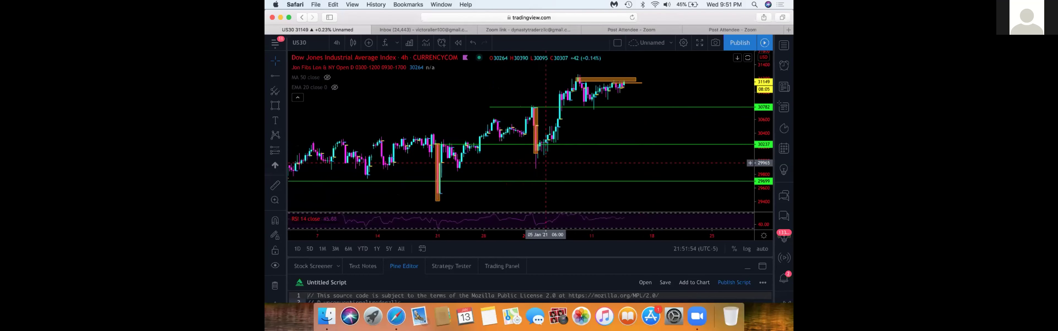
scroll(545, 162, left, 3)
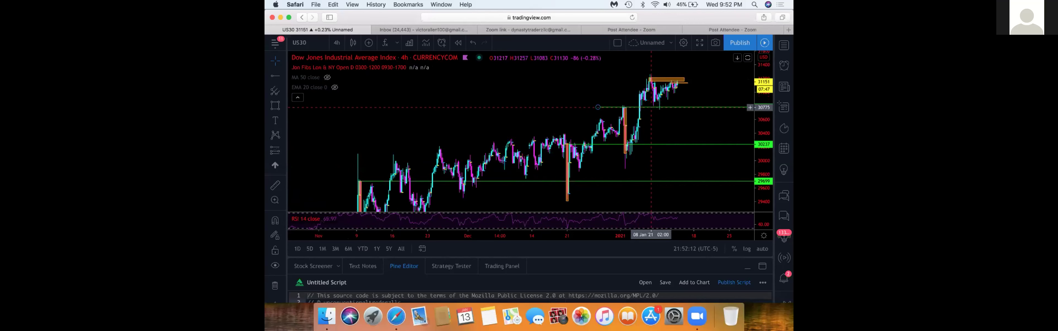
scroll(651, 106, up, 5)
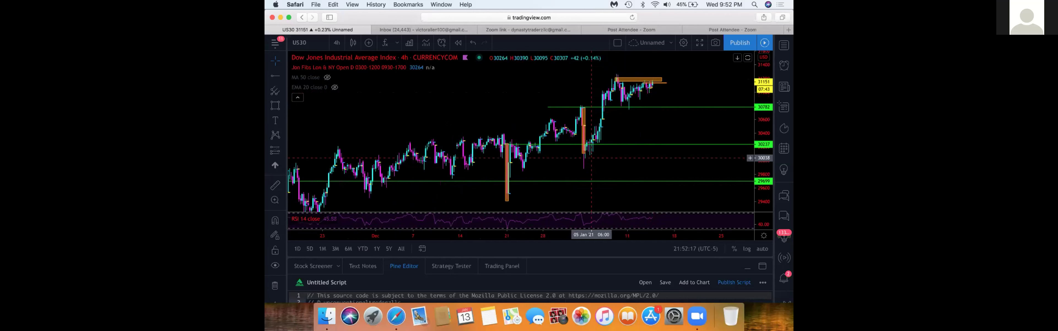
scroll(521, 105, down, 3)
scroll(520, 105, up, 3)
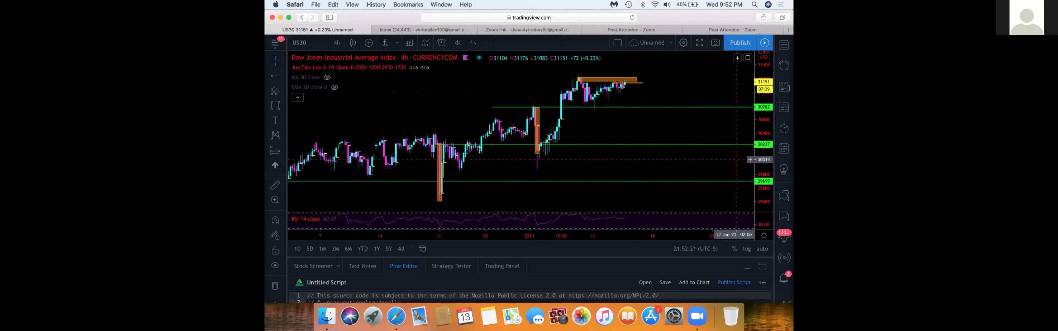
drag(656, 145, 644, 145)
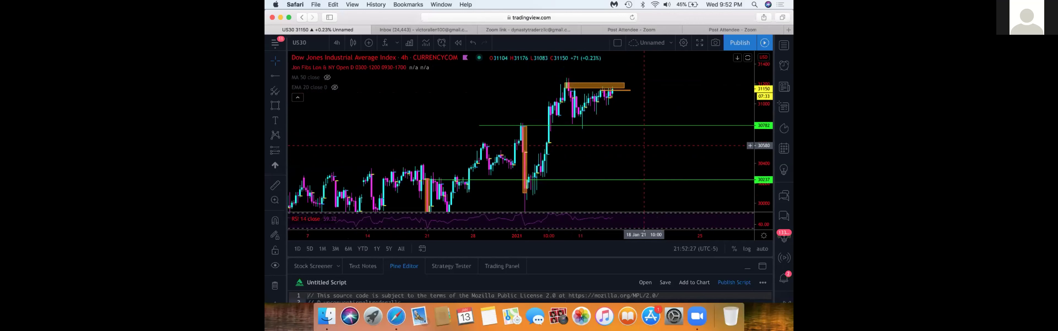
scroll(644, 144, up, 2)
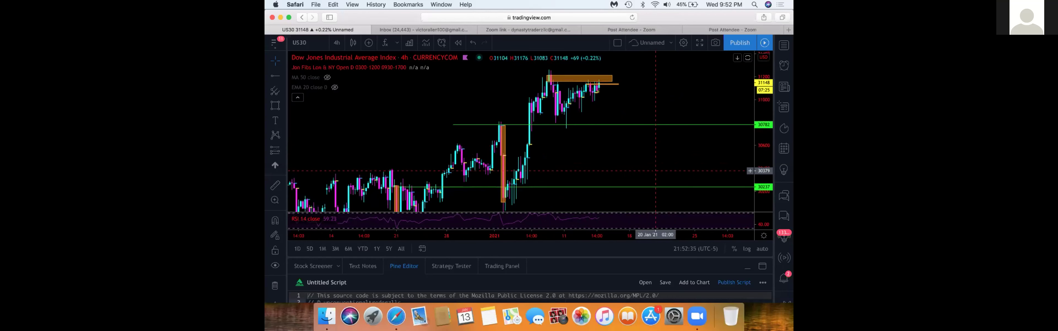
drag(656, 165, 682, 143)
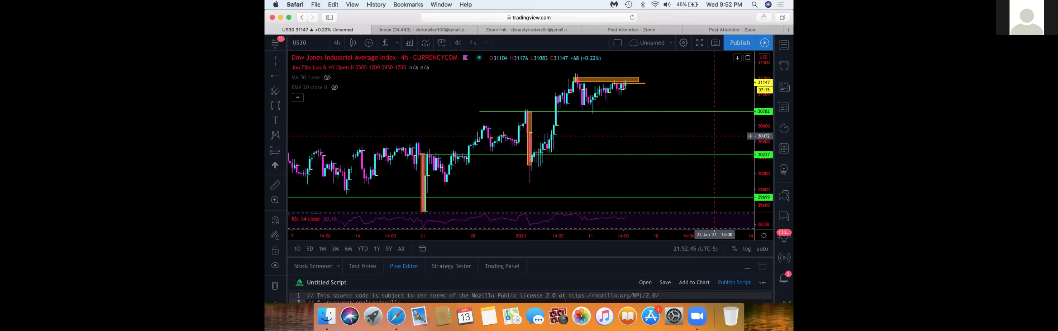
- Draw a narrow rectangle over the early January swing high around 8 Jan, from about 31218 down to about 31032
drag(764, 123, 694, 150)
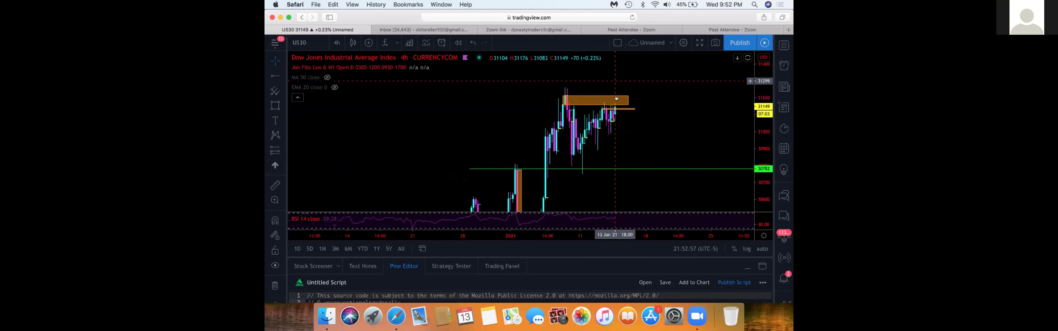
scroll(657, 120, up, 1)
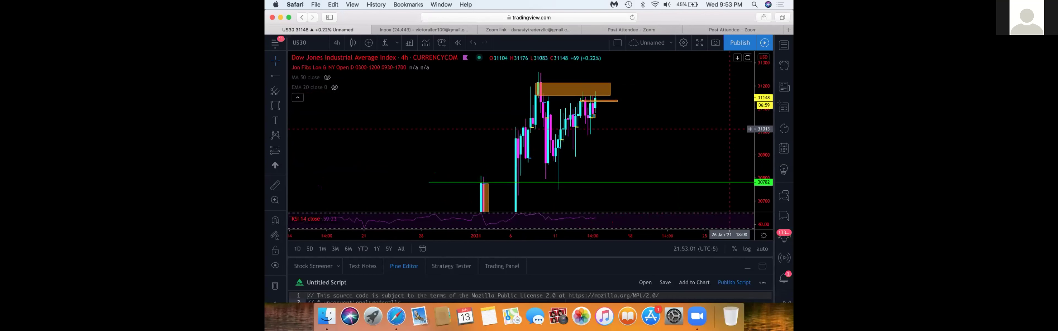
scroll(730, 129, left, 1)
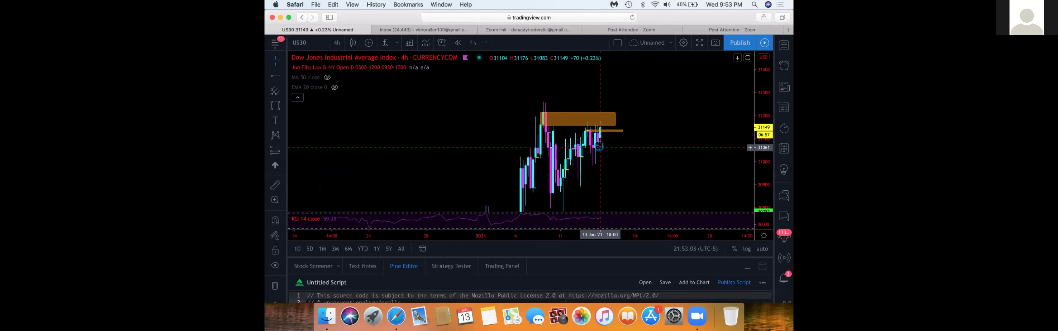
click(275, 105)
drag(543, 111, 548, 153)
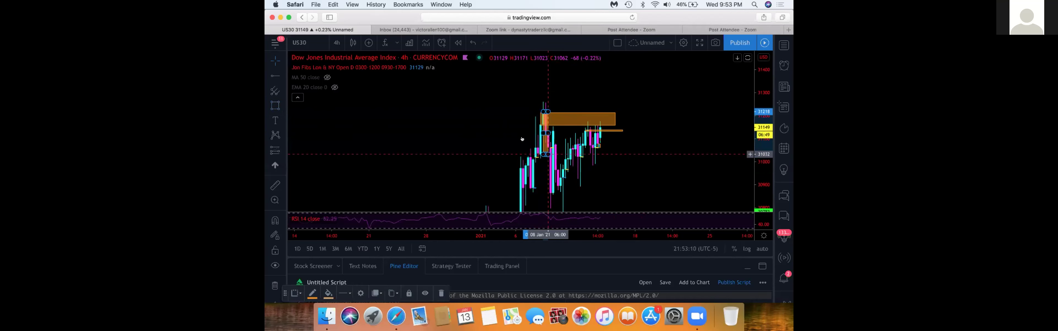
- Place a horizontal ray at 31216 along the orange zone's upper edge, starting from the 7 Jan 14:00 candle
click(522, 139)
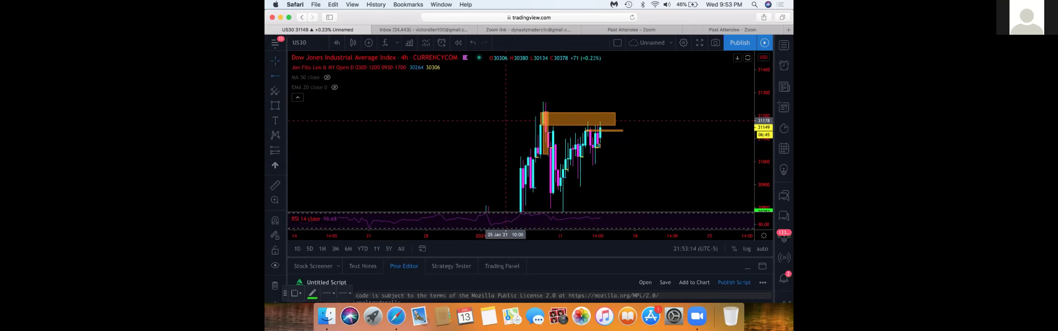
click(539, 112)
click(538, 112)
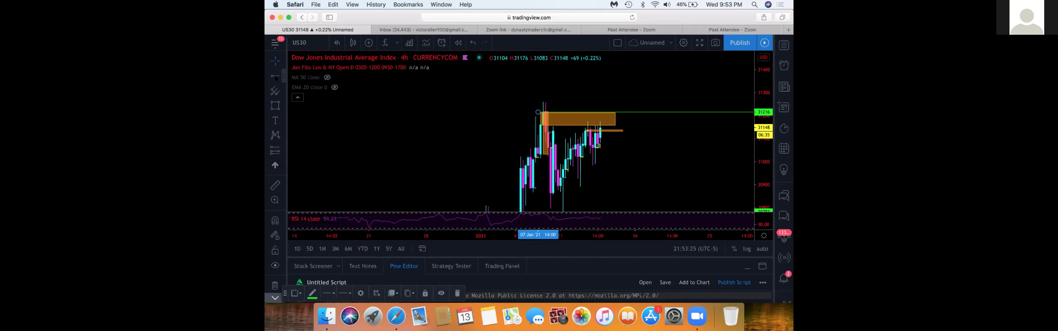
- Draw a freehand projected path from the latest candle: arc above the 31216 ray, retest it around 19 Jan, and rise again
click(282, 76)
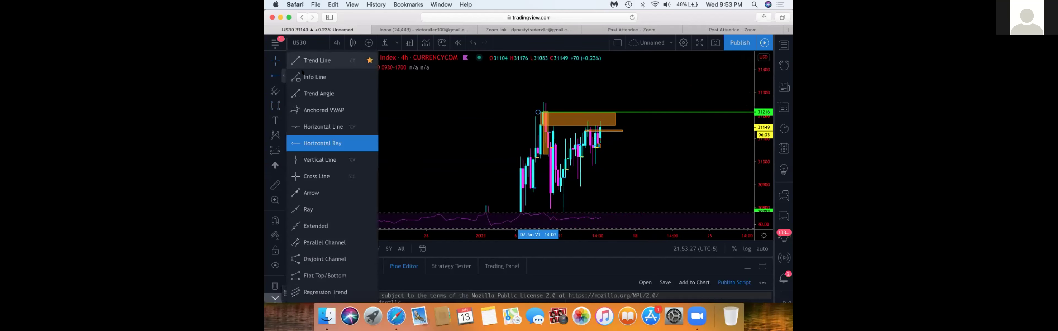
click(302, 70)
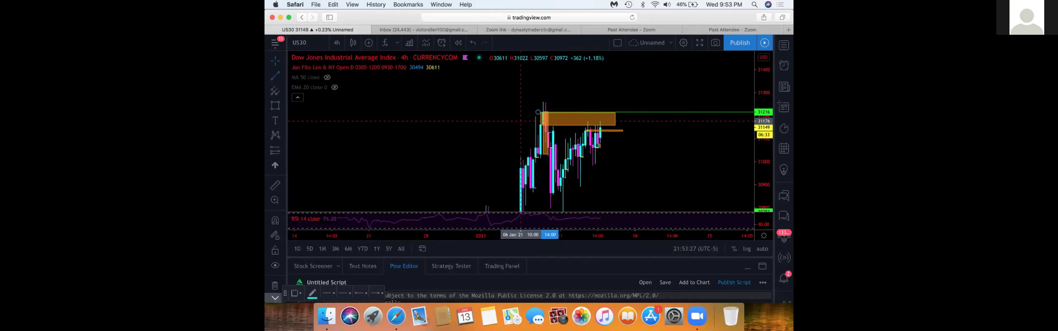
click(273, 91)
click(274, 105)
click(283, 106)
click(306, 106)
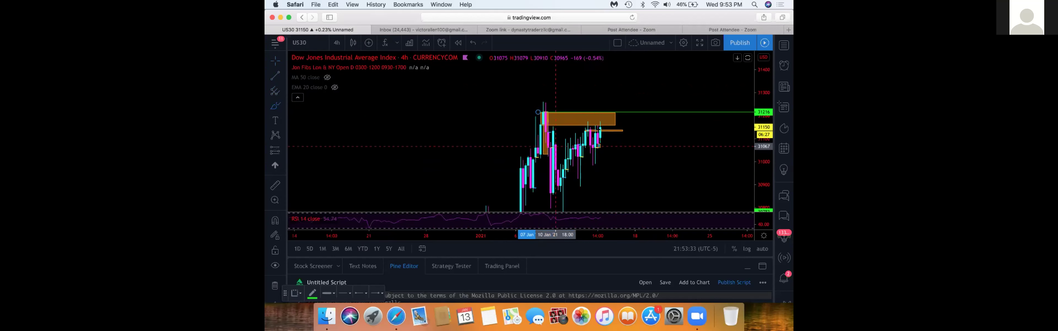
mouse_move(598, 116)
mouse_down()
mouse_move(632, 66)
mouse_move(653, 88)
mouse_up()
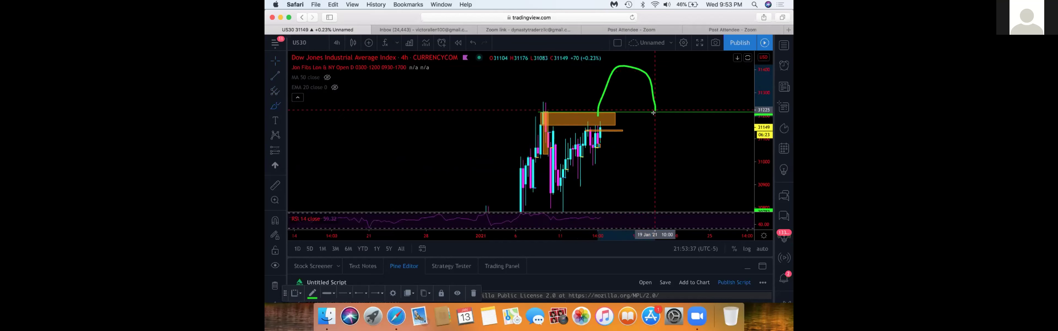
drag(657, 111, 693, 52)
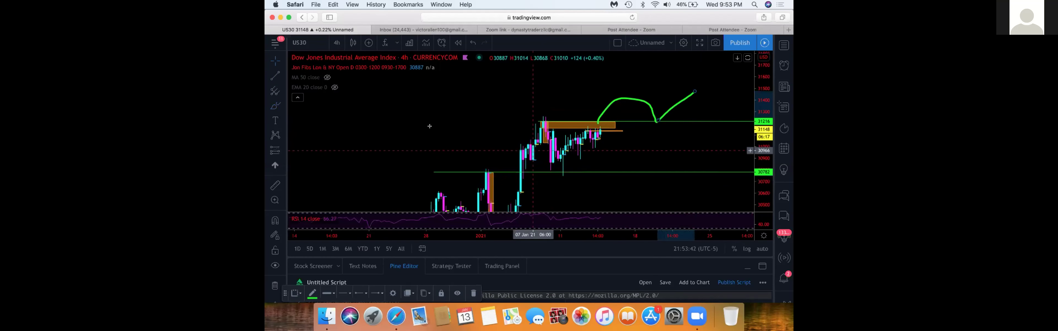
- Examine the earlier marked drops and their rays back to November, and follow the price up to the projected path
scroll(429, 126, left, 10)
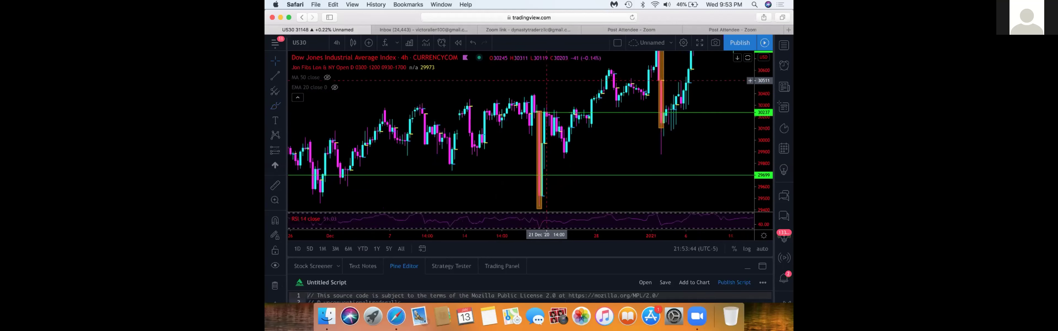
scroll(494, 155, up, 3)
scroll(494, 155, down, 4)
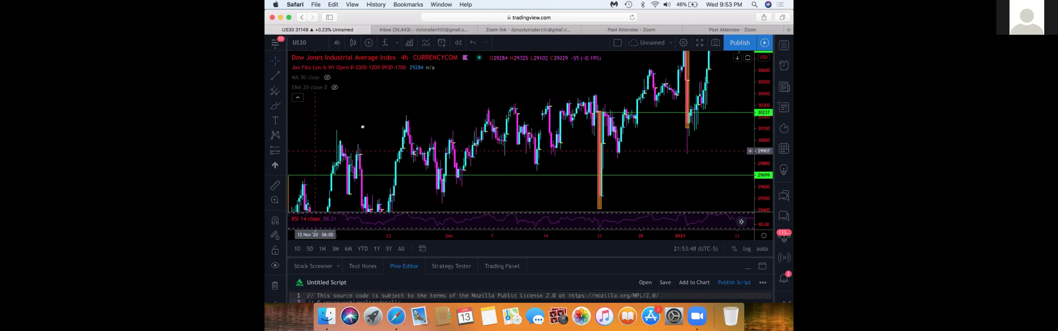
scroll(363, 127, left, 5)
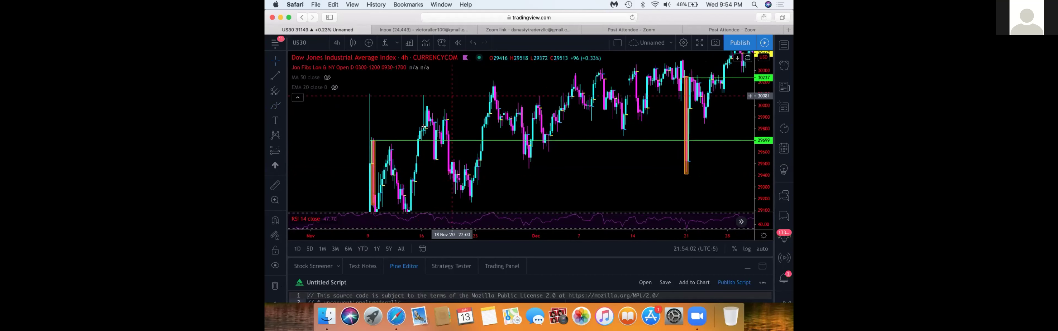
drag(618, 140, 549, 175)
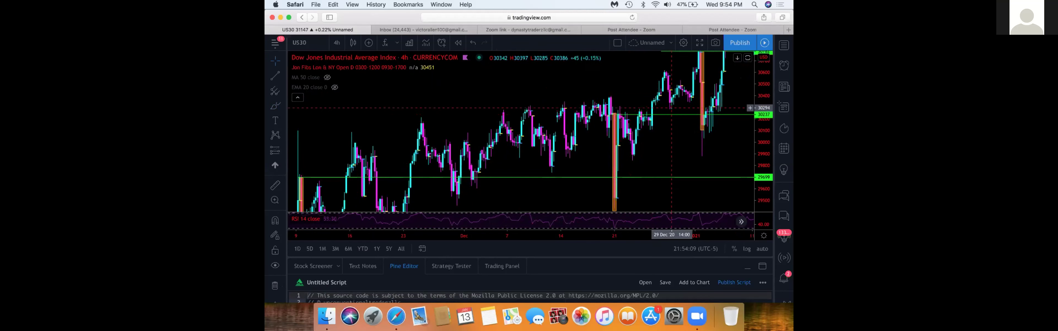
drag(673, 109, 581, 149)
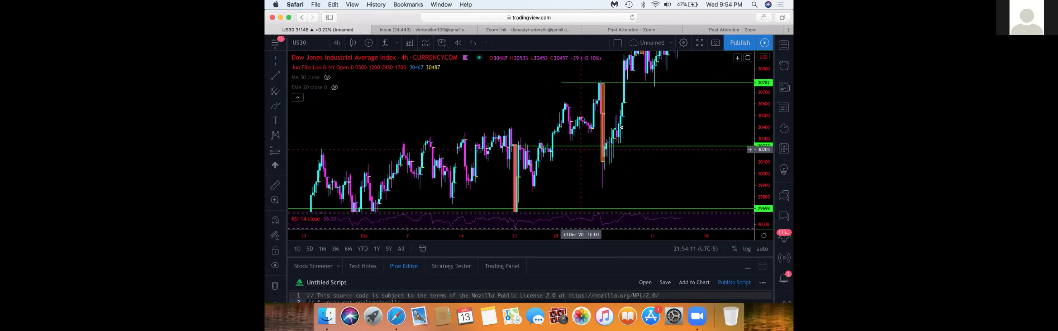
drag(677, 104, 661, 138)
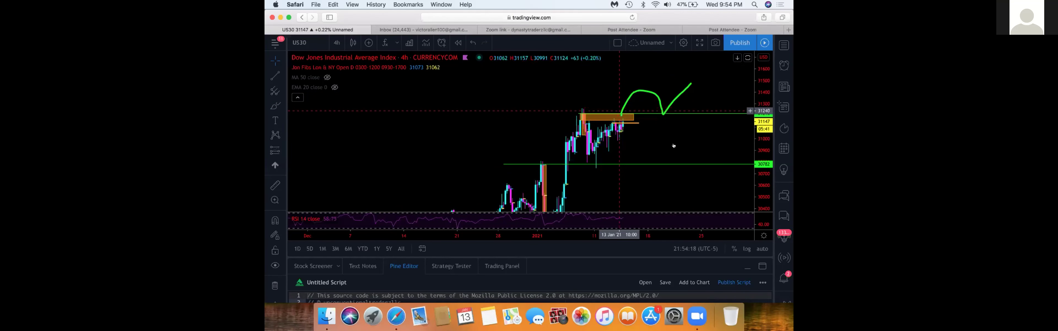
- Compress the price scale and examine the whole US30 advance from November across the four green rays to the projected path
drag(763, 136, 764, 172)
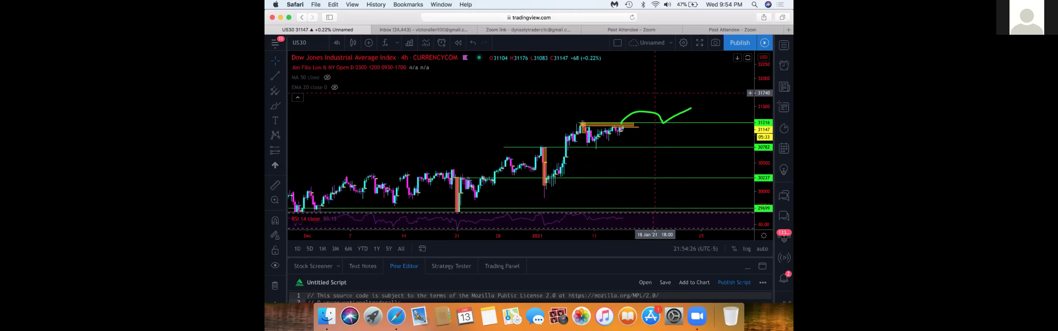
scroll(627, 89, up, 2)
scroll(627, 89, down, 5)
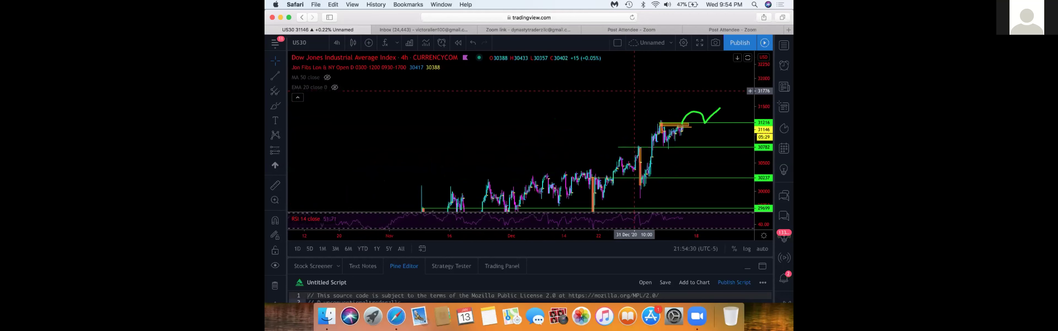
scroll(609, 71, up, 3)
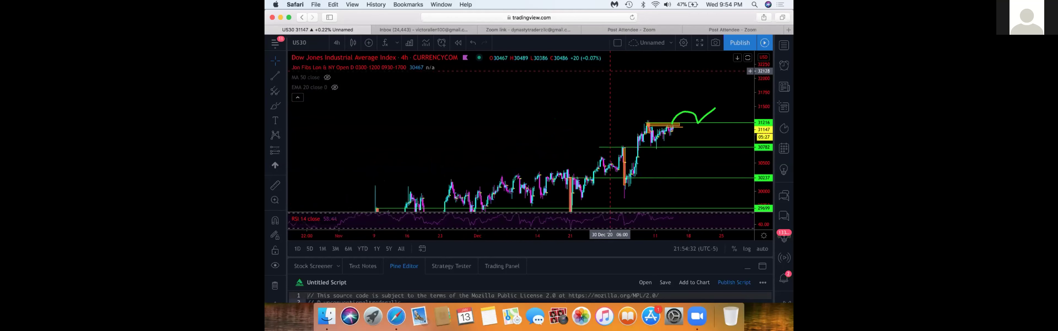
scroll(609, 71, down, 1)
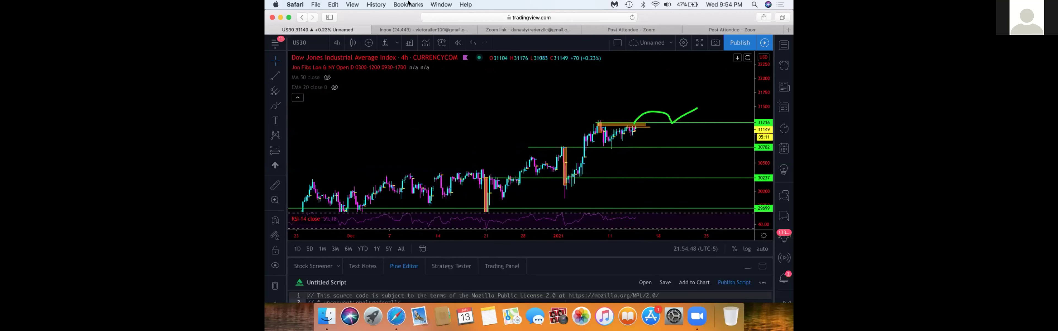
scroll(461, 107, left, 2)
scroll(461, 107, left, 1)
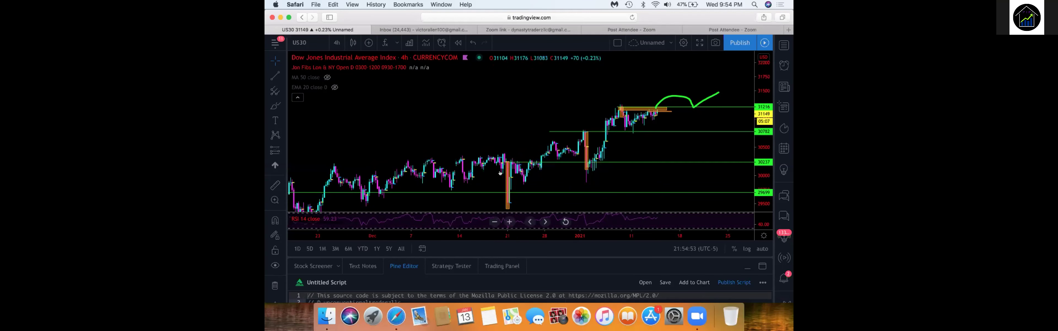
scroll(494, 156, right, 2)
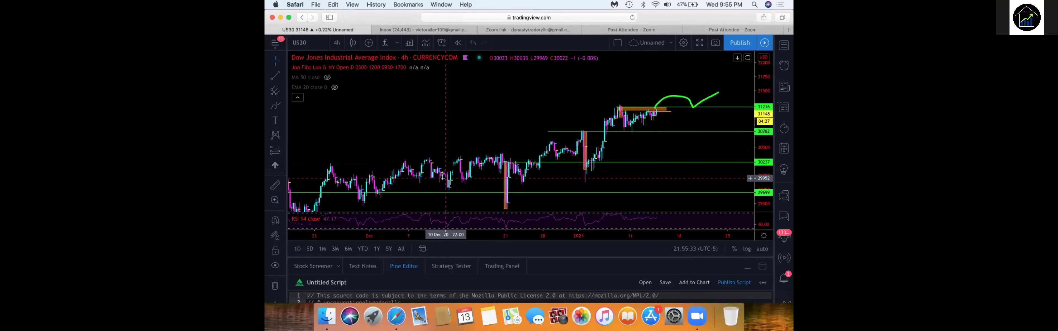
scroll(443, 178, up, 2)
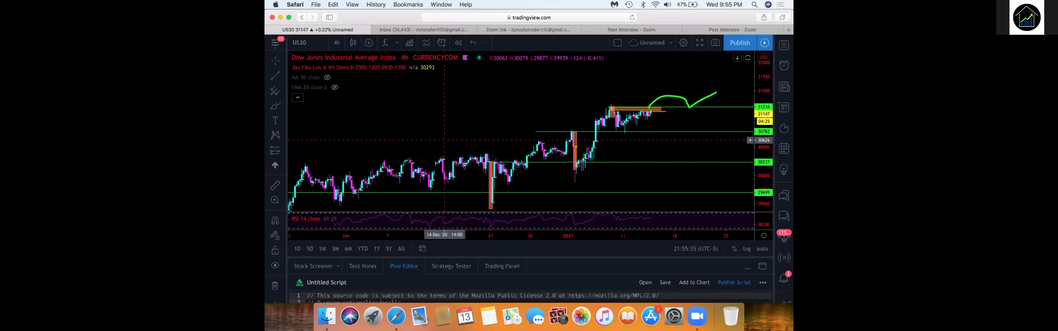
scroll(435, 128, down, 3)
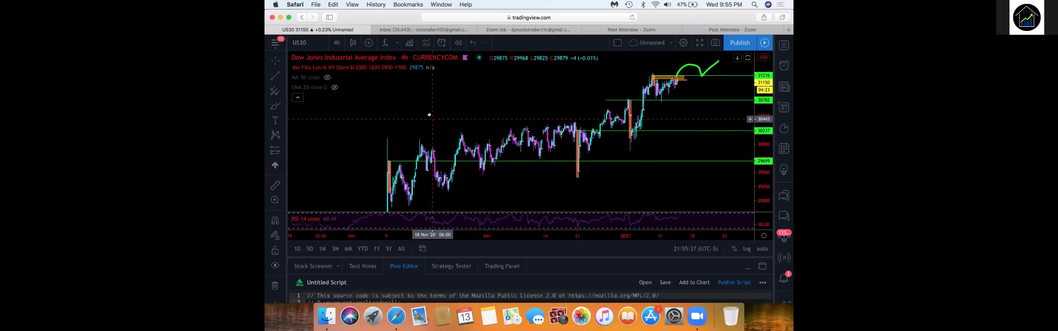
scroll(425, 135, up, 2)
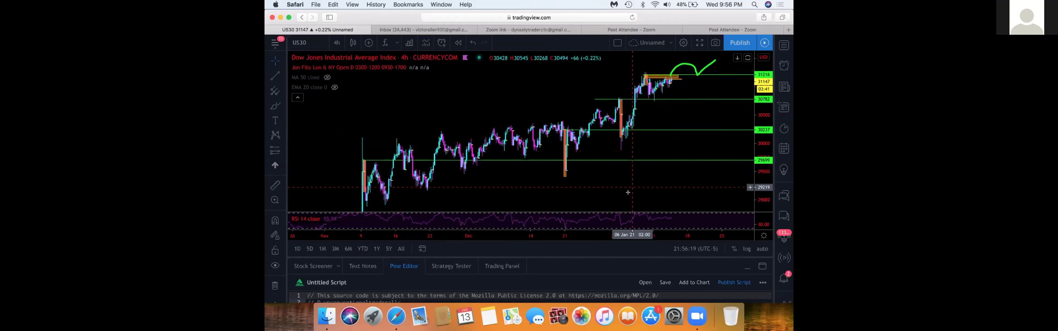
scroll(628, 192, down, 3)
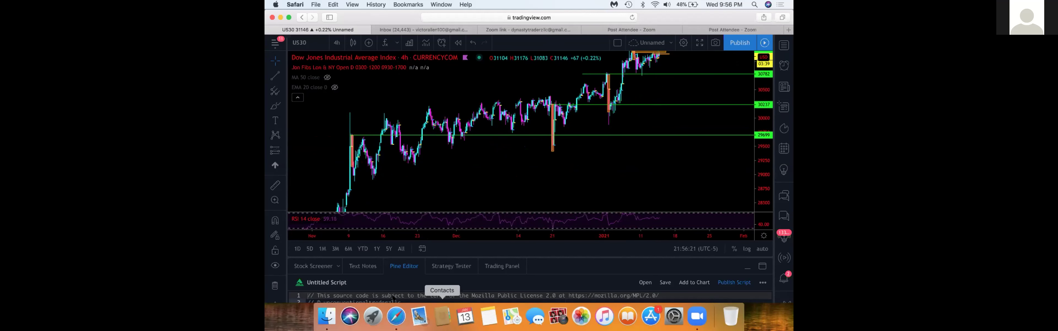